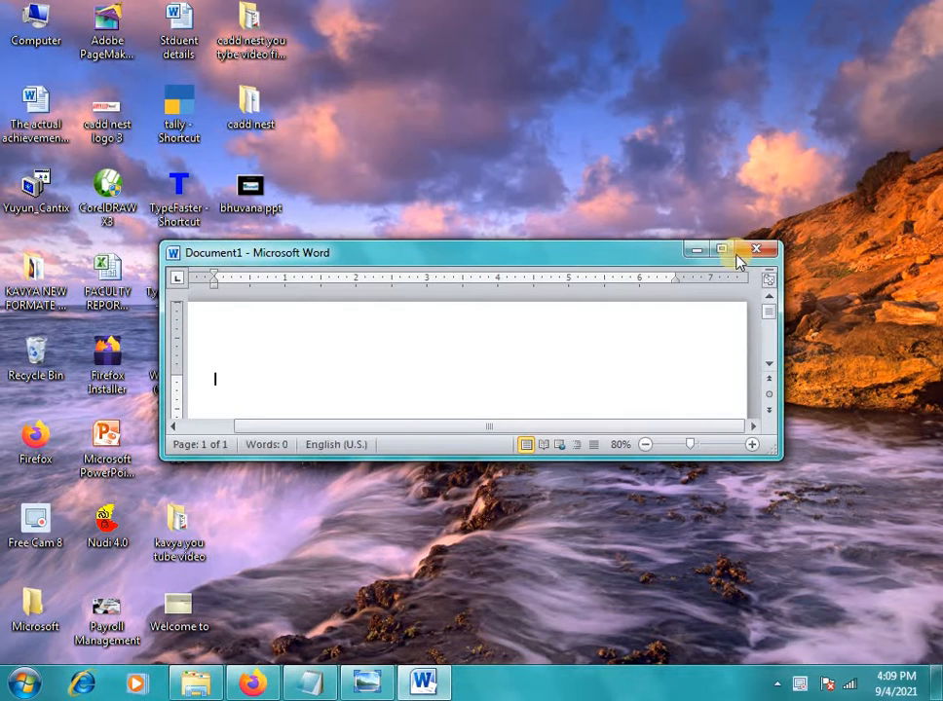
Maximize the Word window so the blank Document1 fills the screen
click(725, 249)
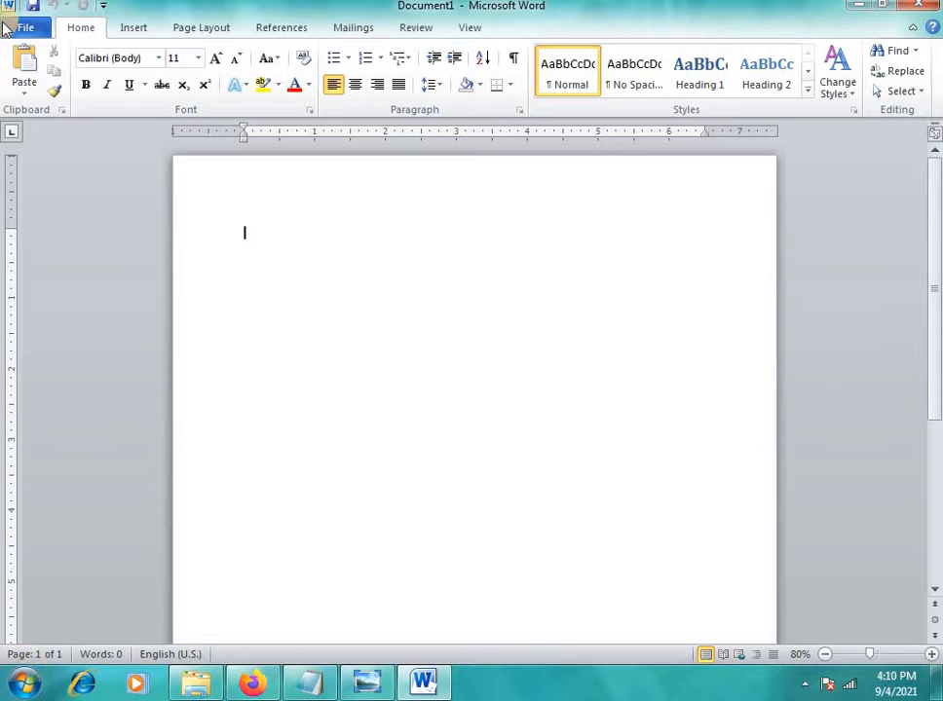
Switch to the Mailings tools and open the Start Mail Merge list of document types
click(355, 28)
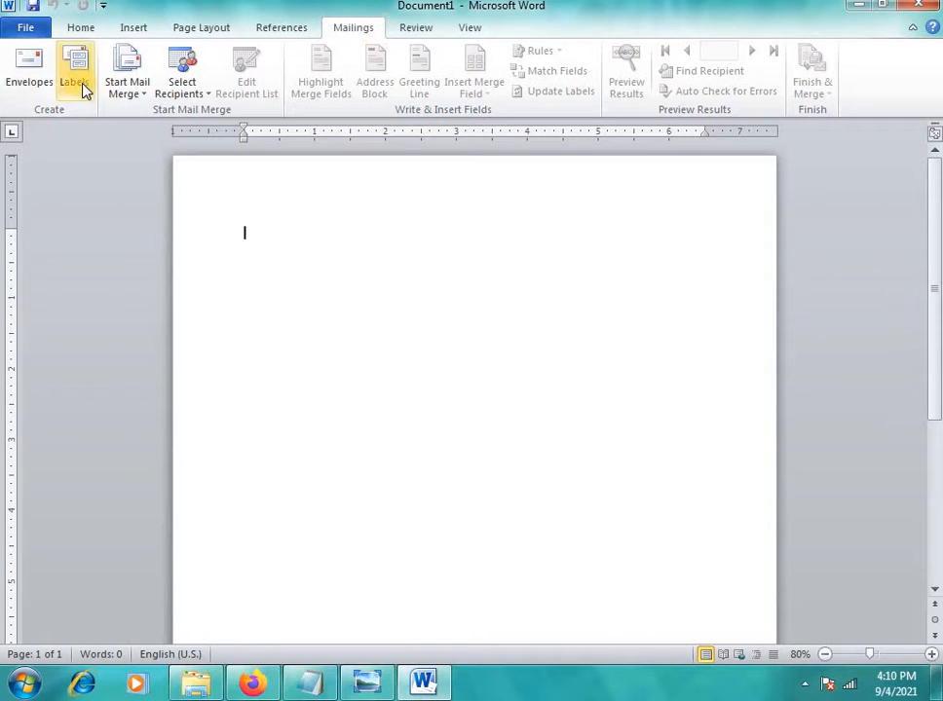
click(146, 98)
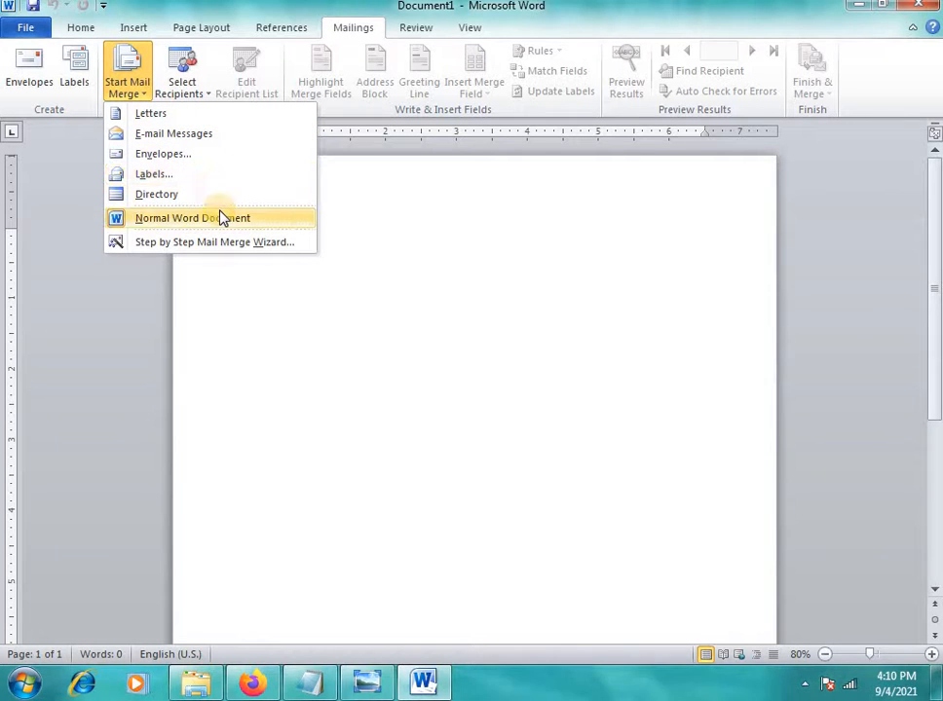
click(171, 119)
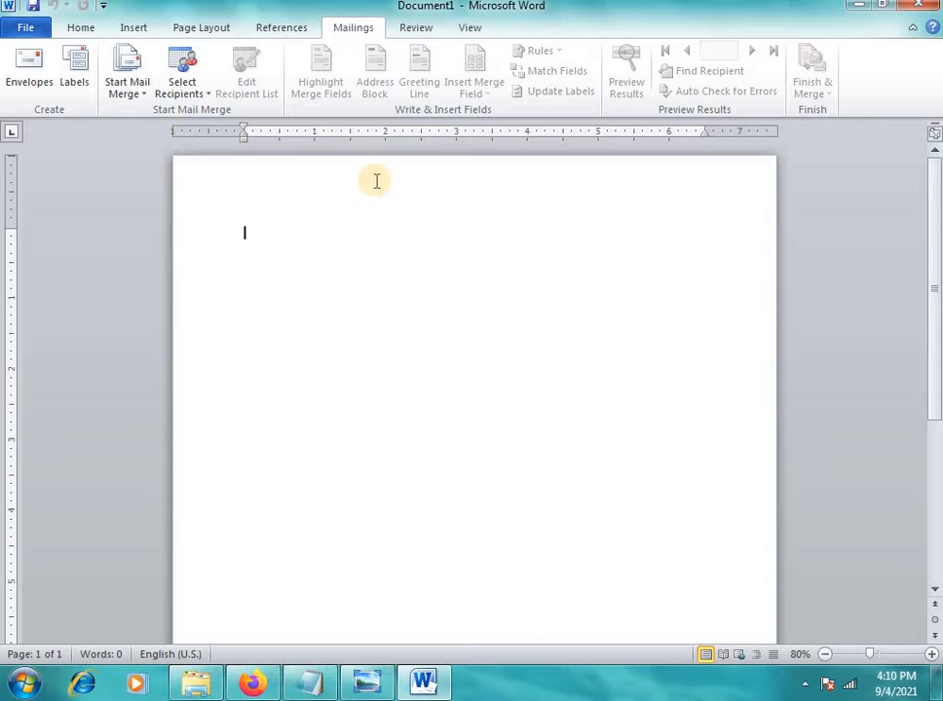
click(144, 99)
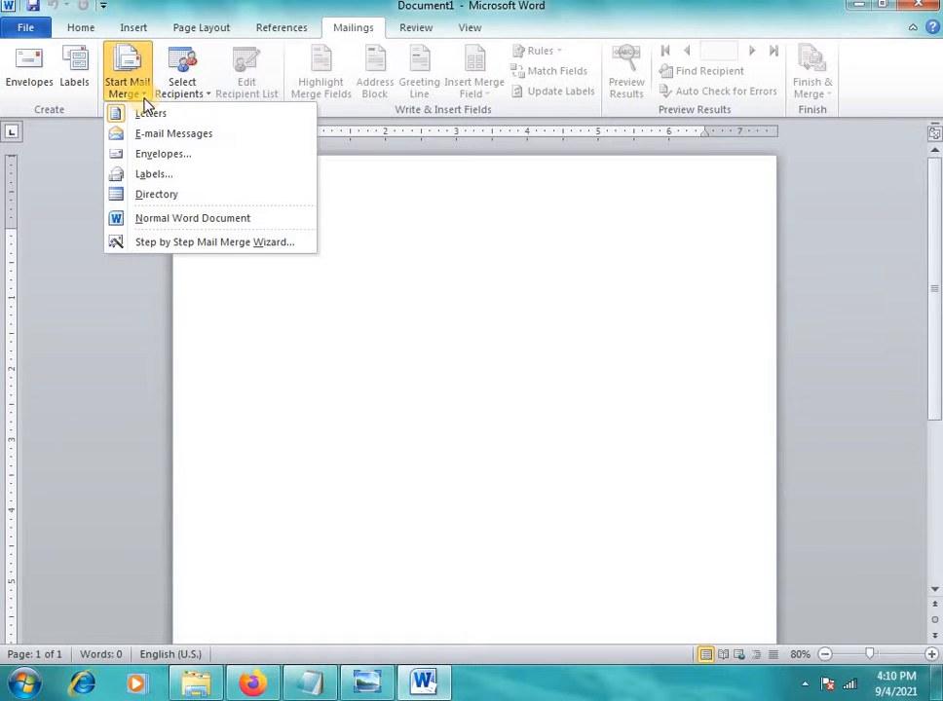
Launch the Step-by-Step Mail Merge Wizard and advance to step 2 using the current document
click(198, 243)
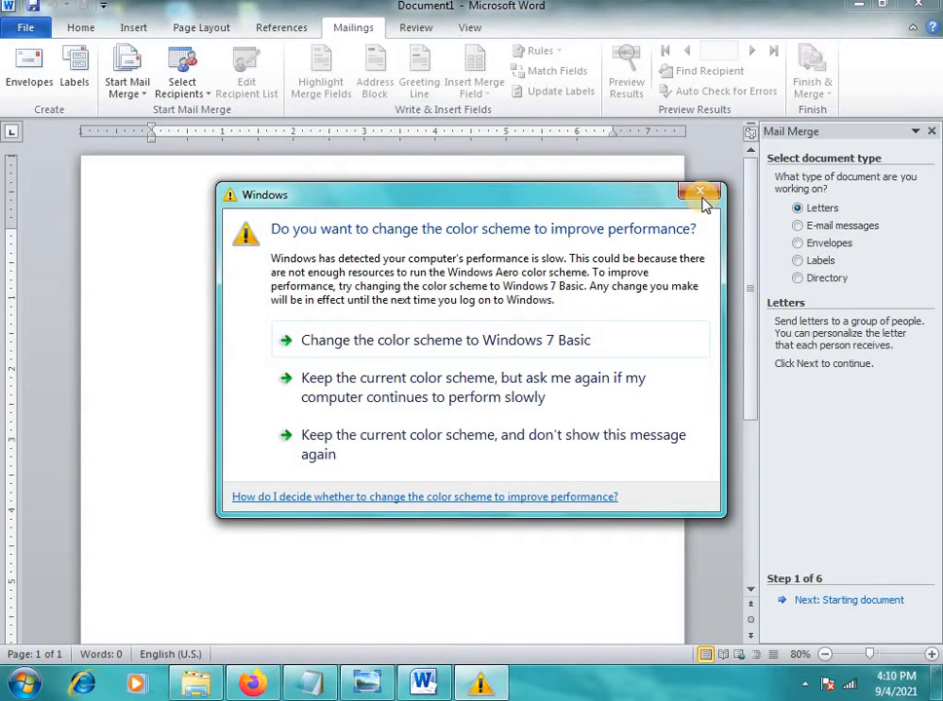
click(705, 199)
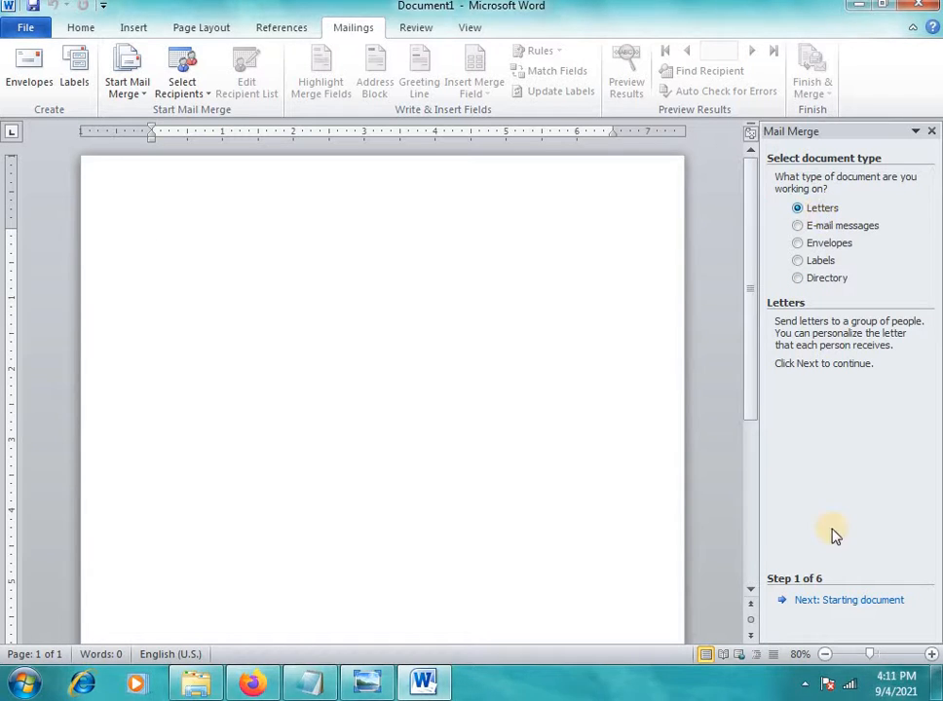
click(843, 601)
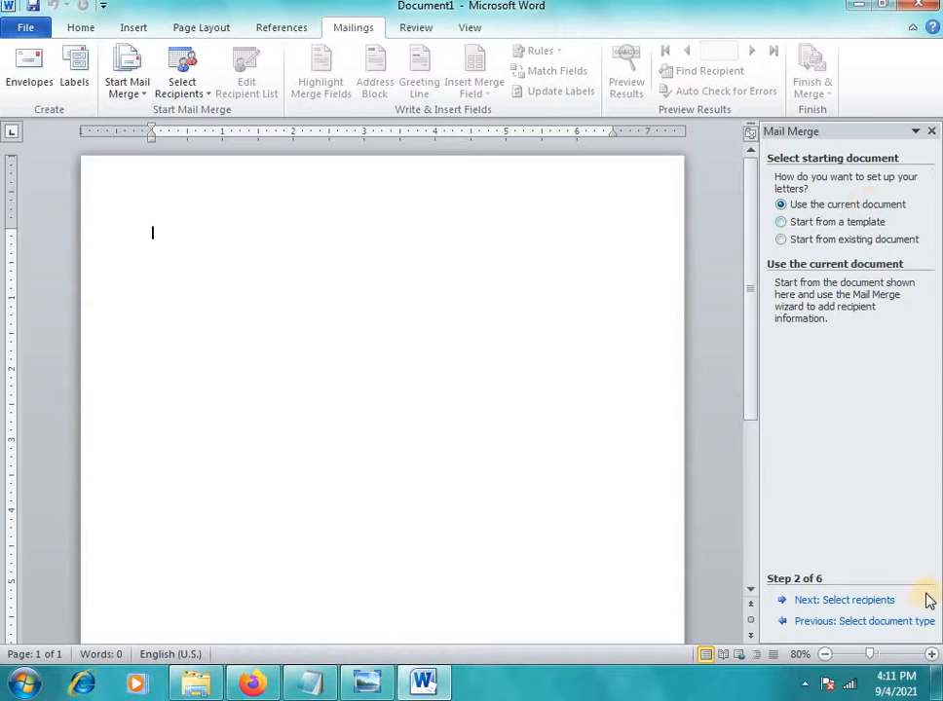
Advance to recipient selection and choose 'Type a new list' as the recipient source
click(864, 608)
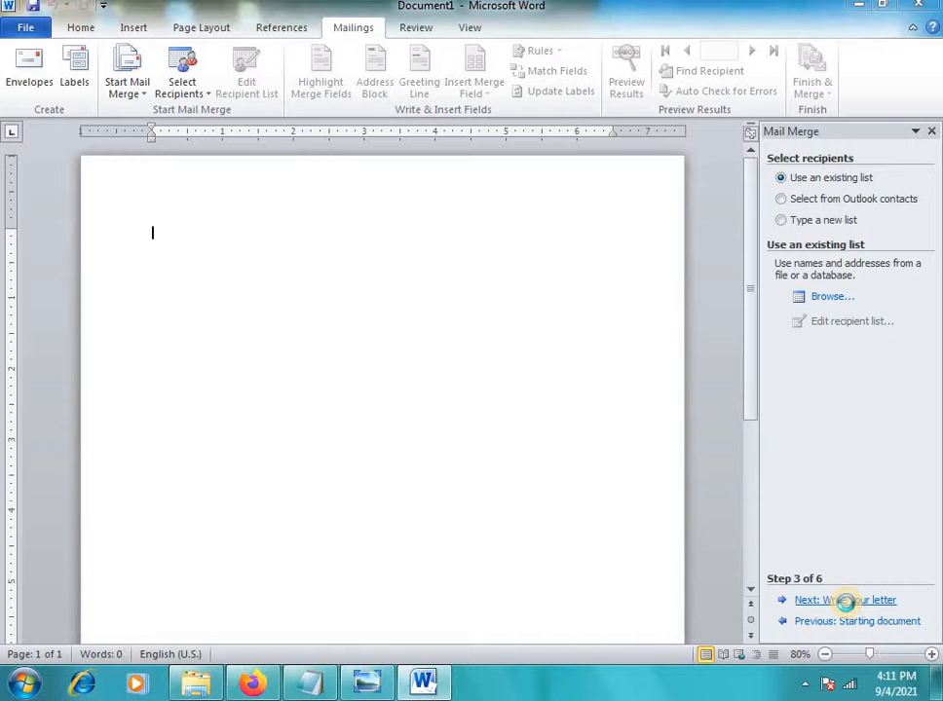
click(834, 297)
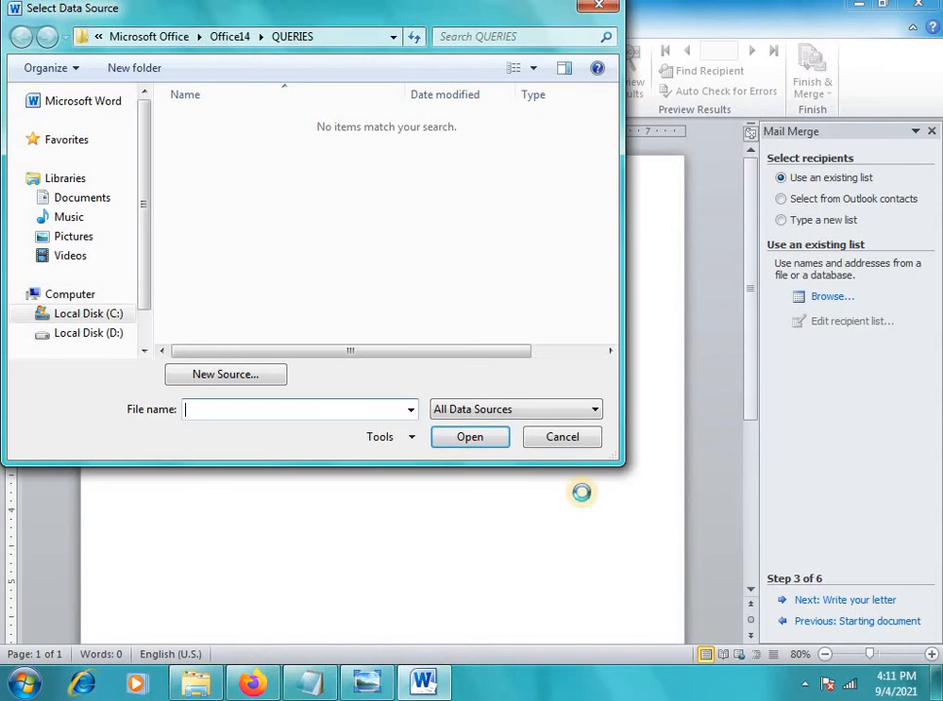
click(565, 440)
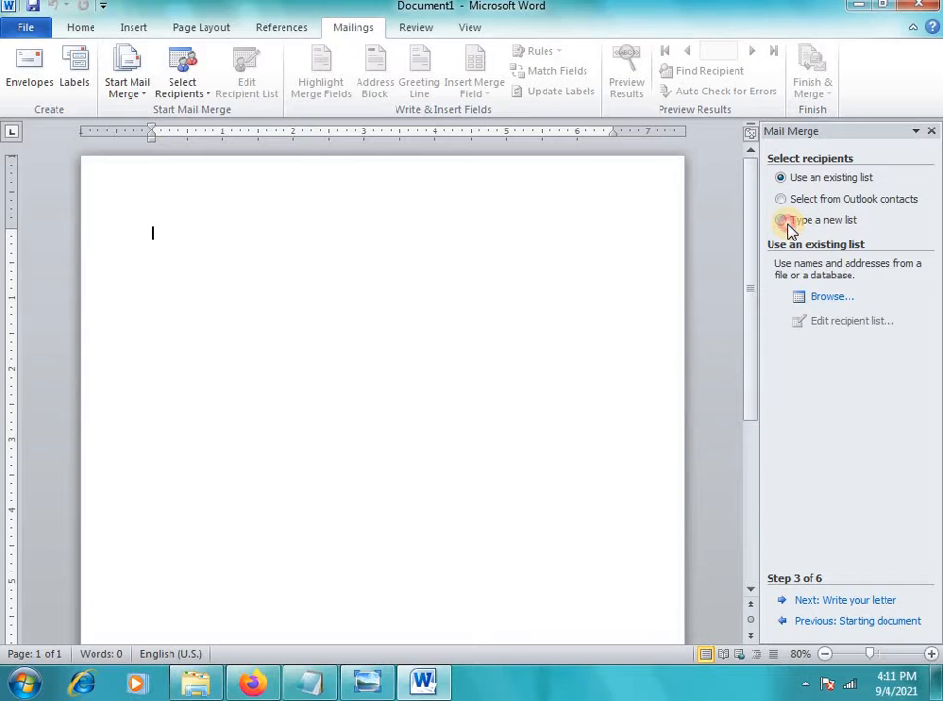
click(790, 226)
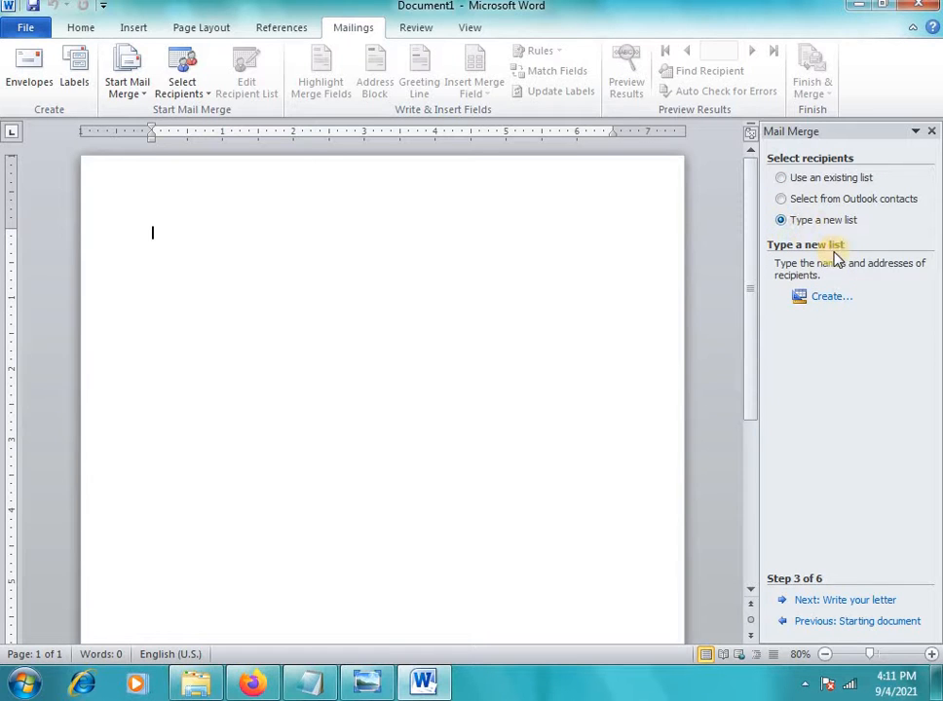
Open the New Address List dialog via Create and reposition it on screen
click(827, 296)
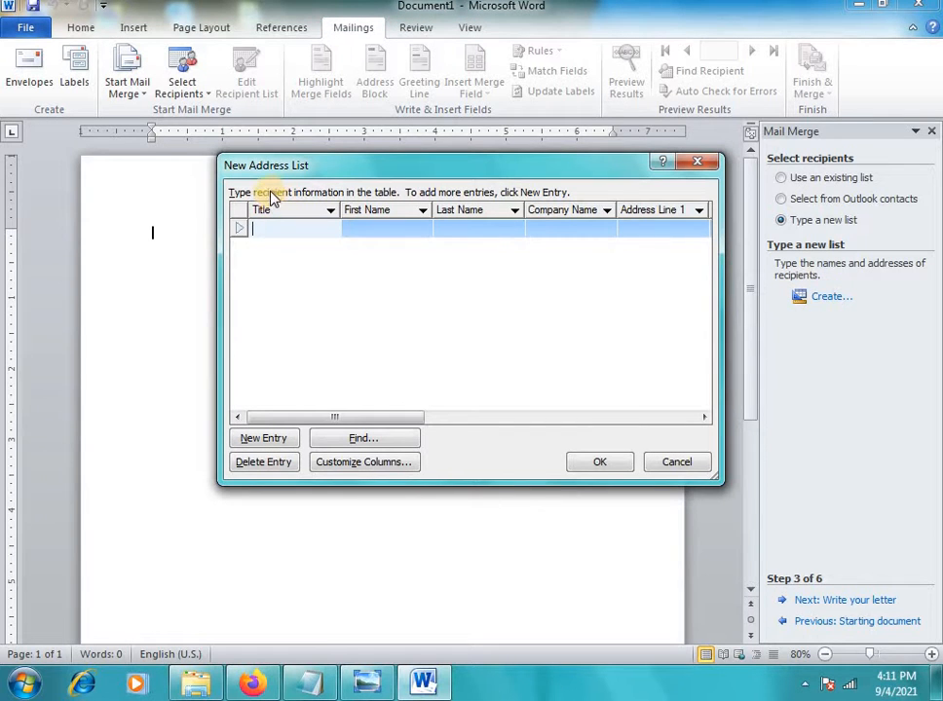
mouse_move(559, 168)
mouse_down()
mouse_move(529, 299)
mouse_move(550, 163)
mouse_up()
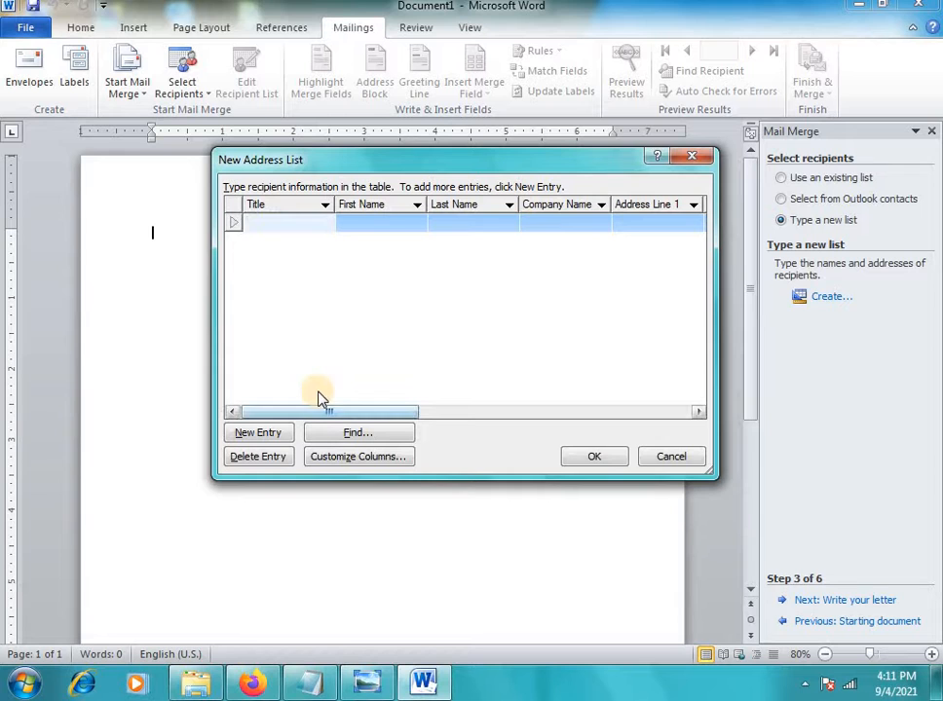
drag(329, 413, 251, 431)
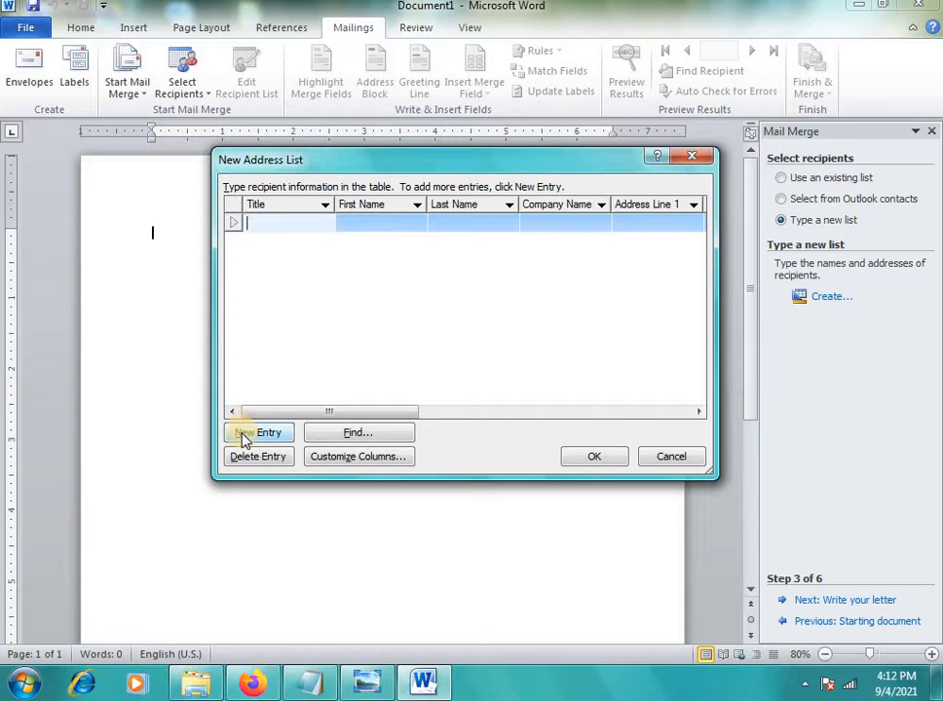
In Customize Columns, delete the Last Name and Address Line 2 fields
click(341, 457)
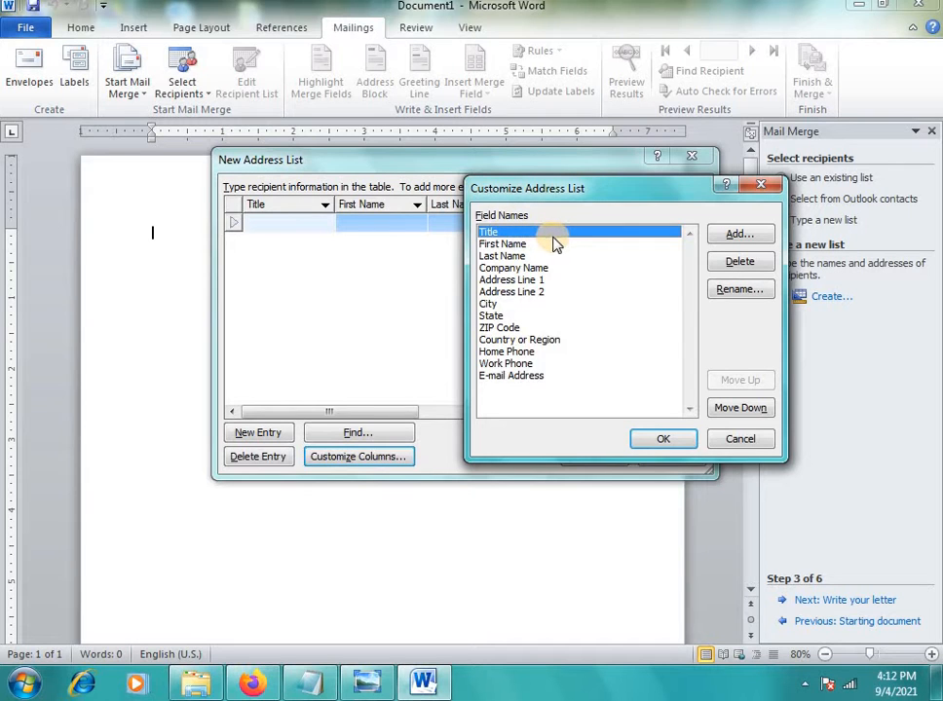
click(513, 246)
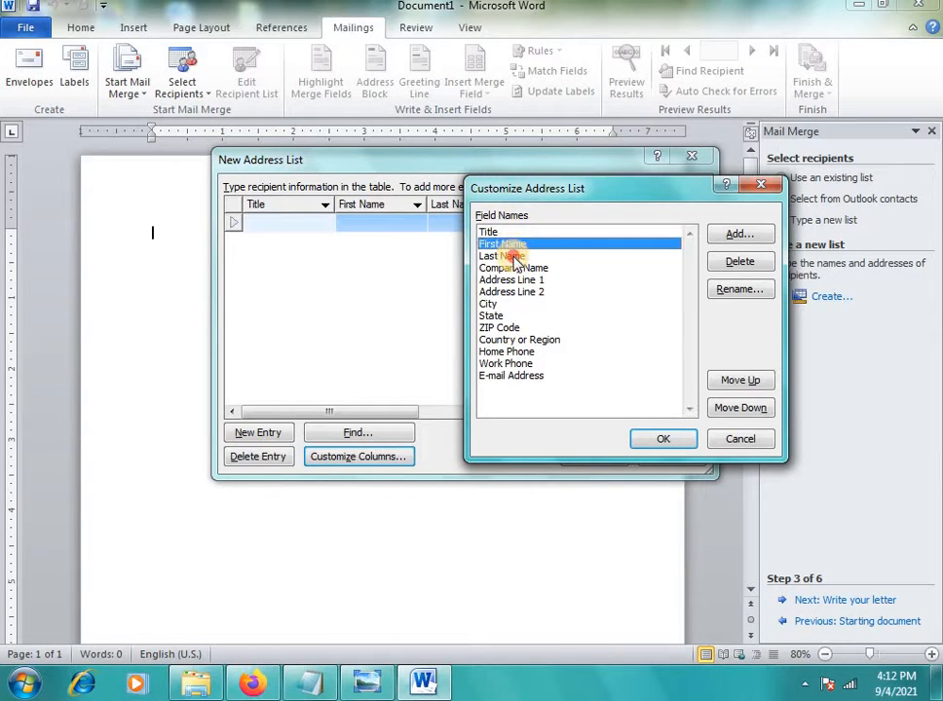
click(514, 255)
click(757, 262)
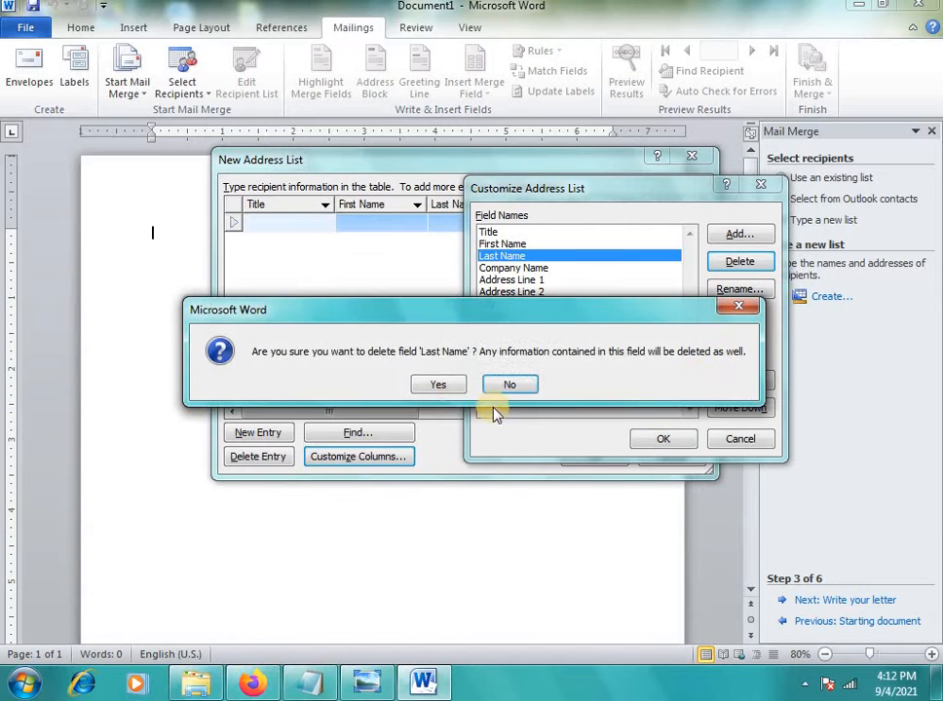
click(444, 385)
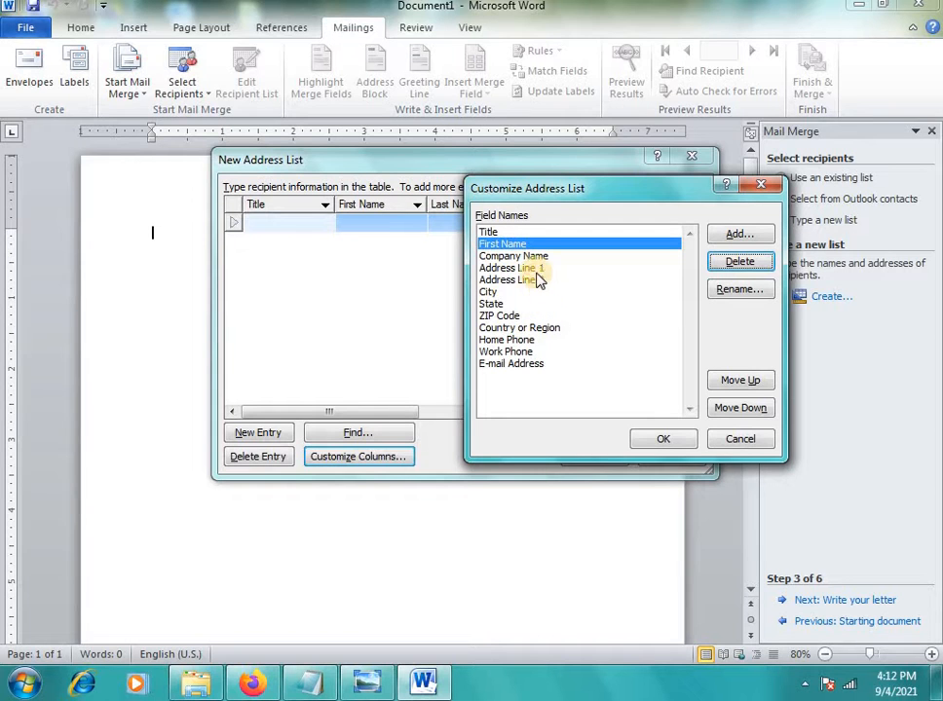
click(531, 279)
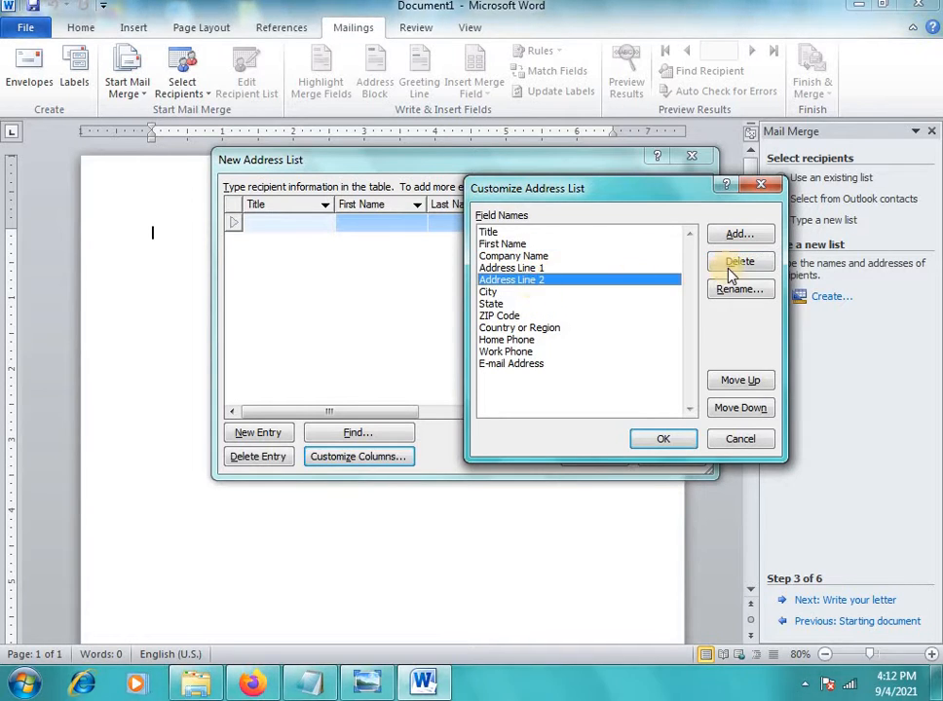
click(740, 261)
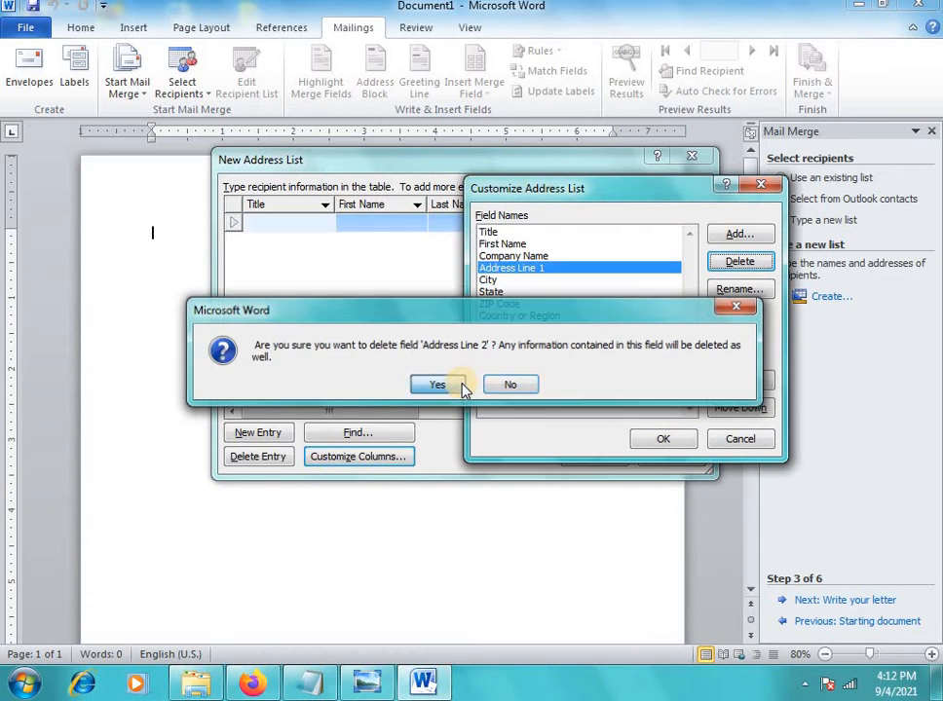
click(461, 387)
Delete the State, Country or Region and Work Phone fields as well
click(500, 295)
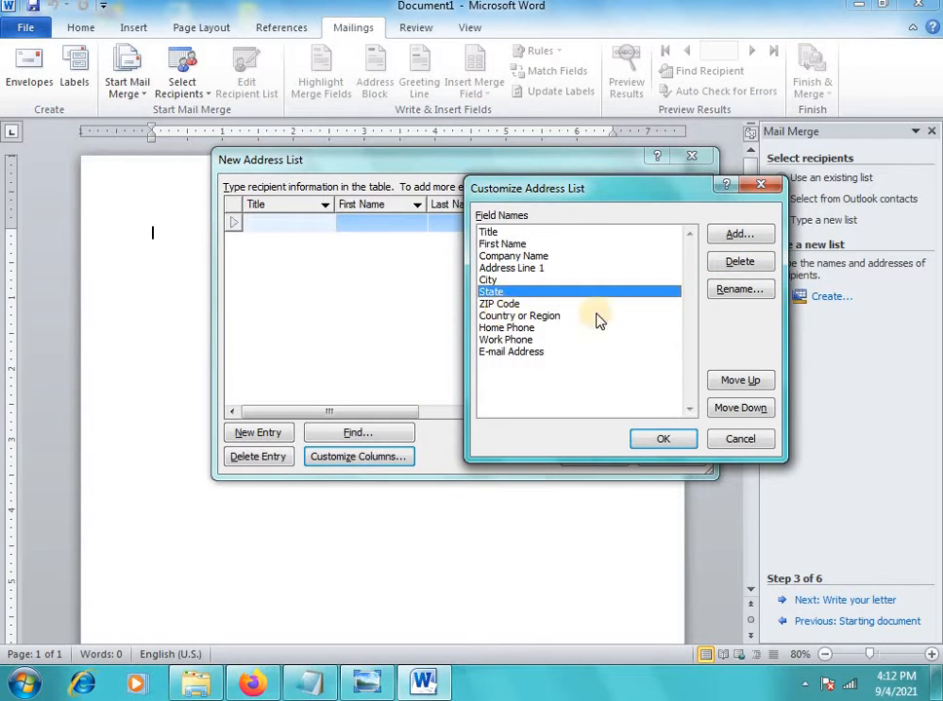
click(730, 265)
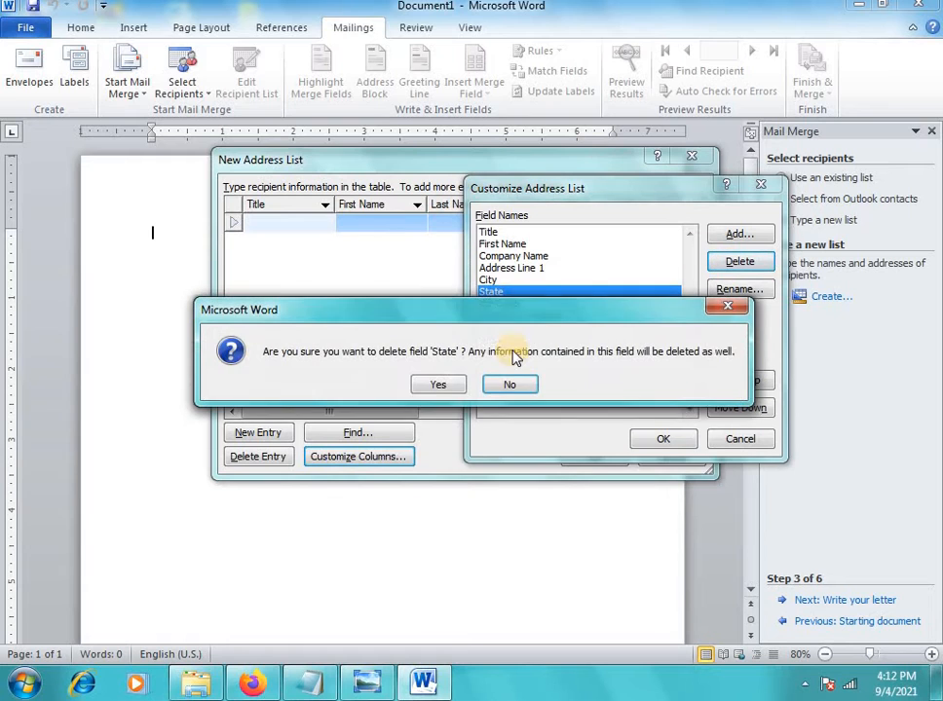
click(436, 385)
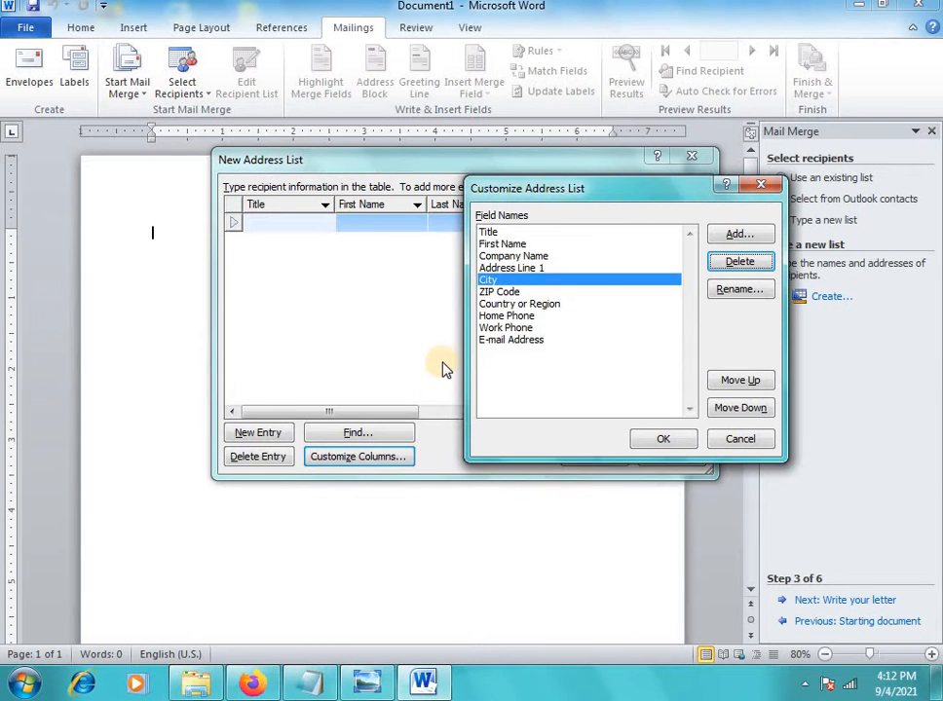
click(497, 304)
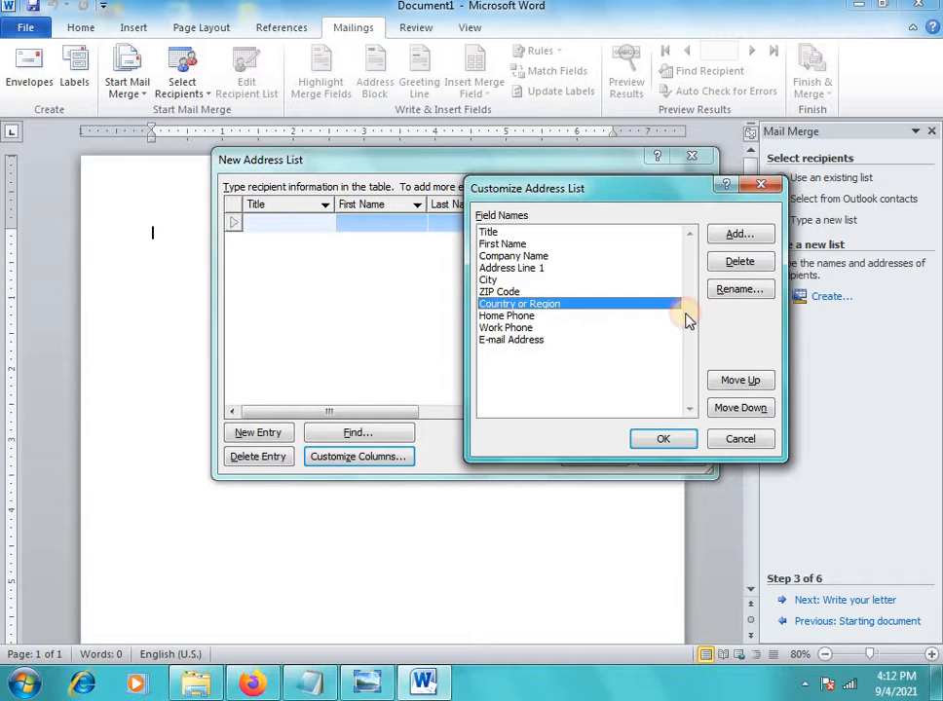
click(740, 263)
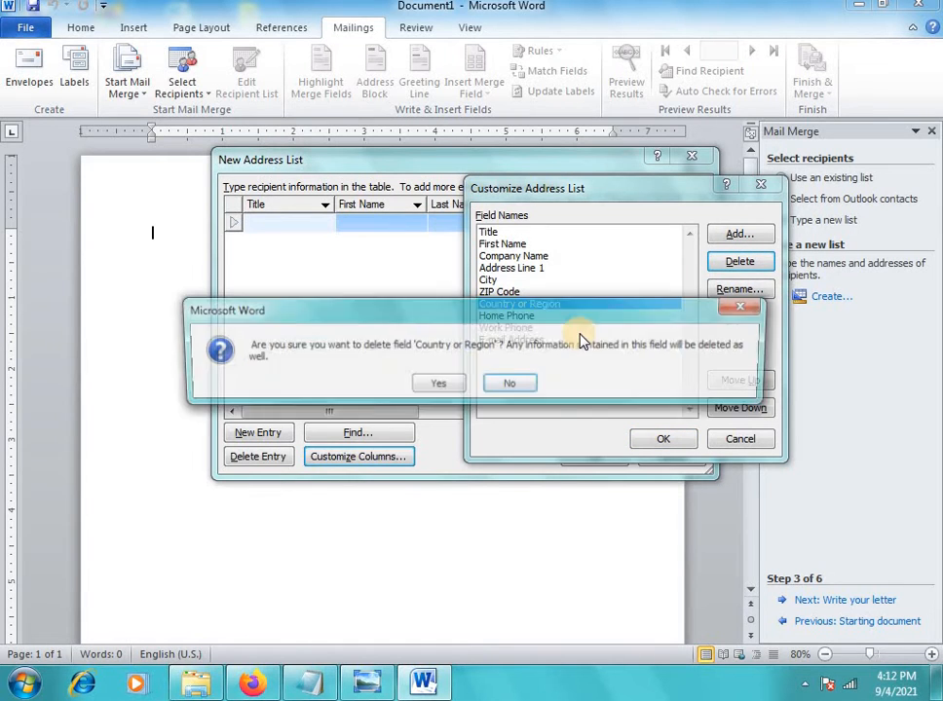
click(459, 384)
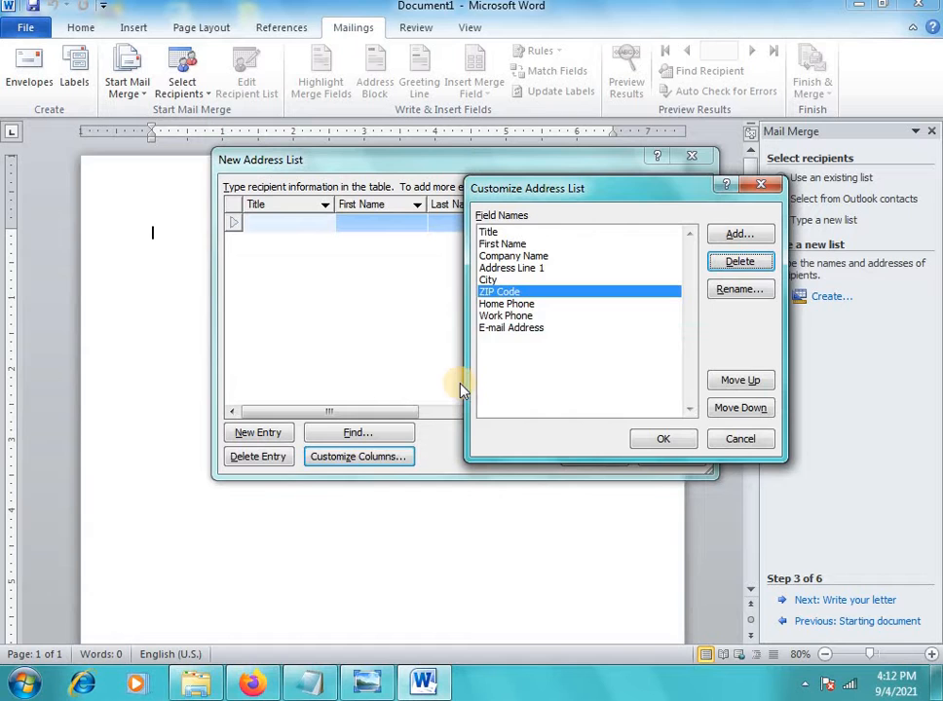
click(494, 315)
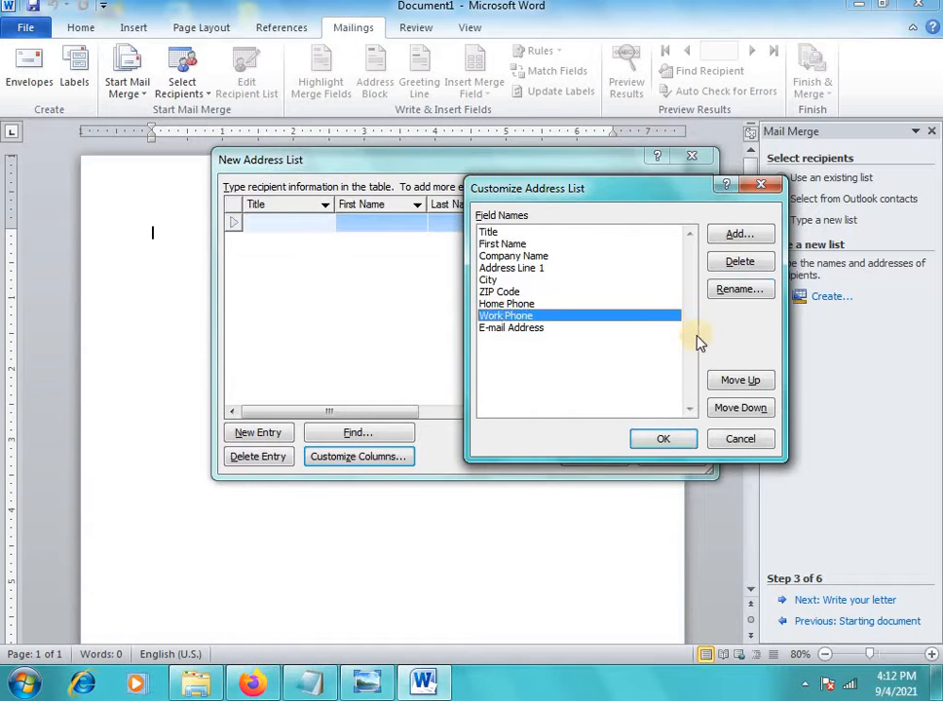
click(735, 271)
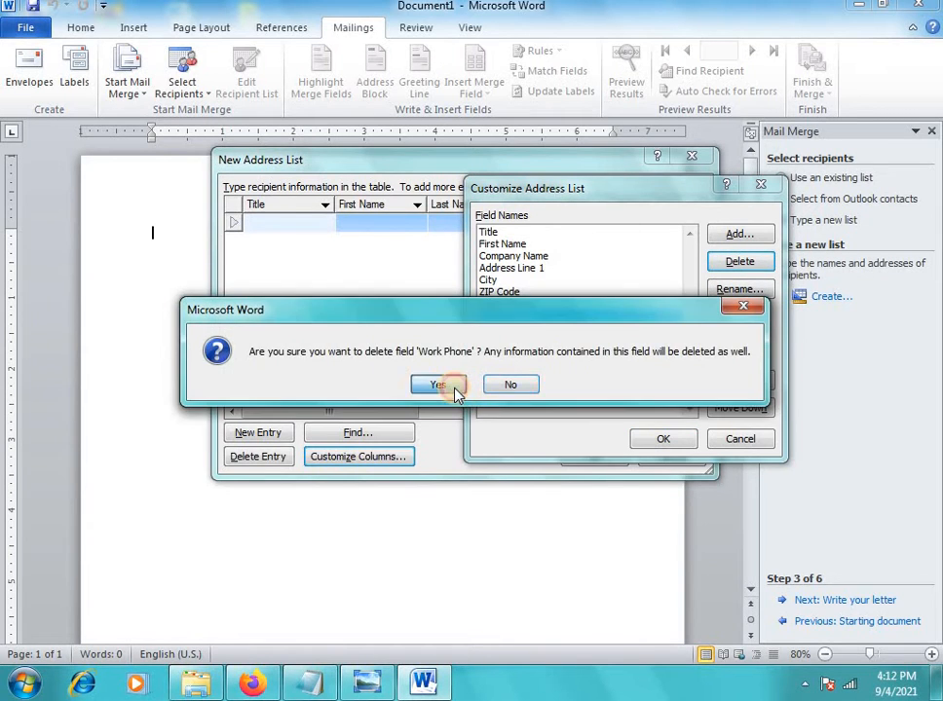
click(433, 384)
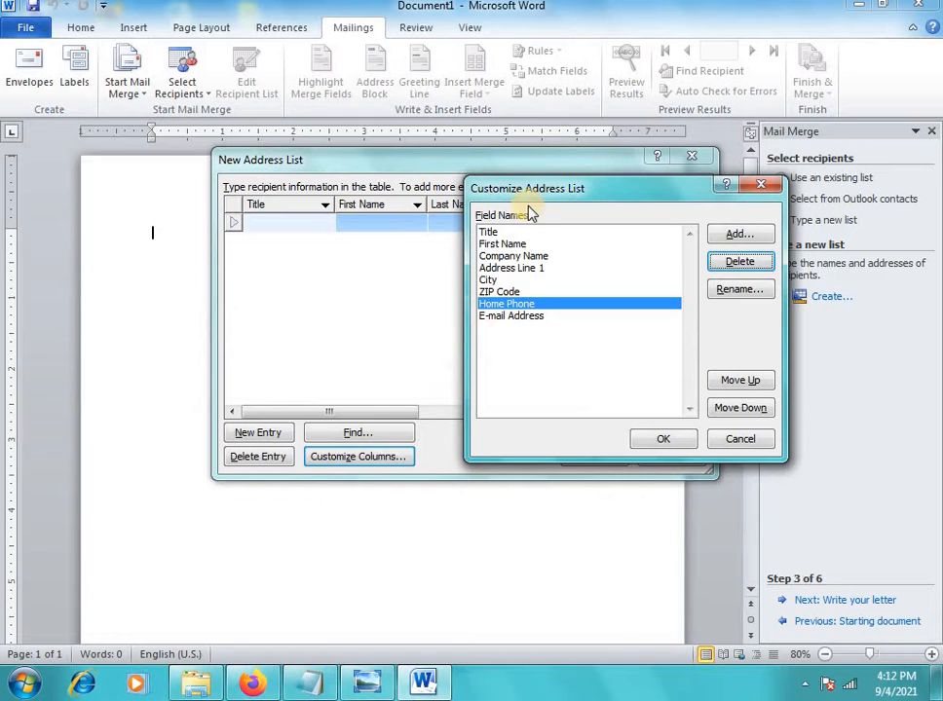
click(493, 244)
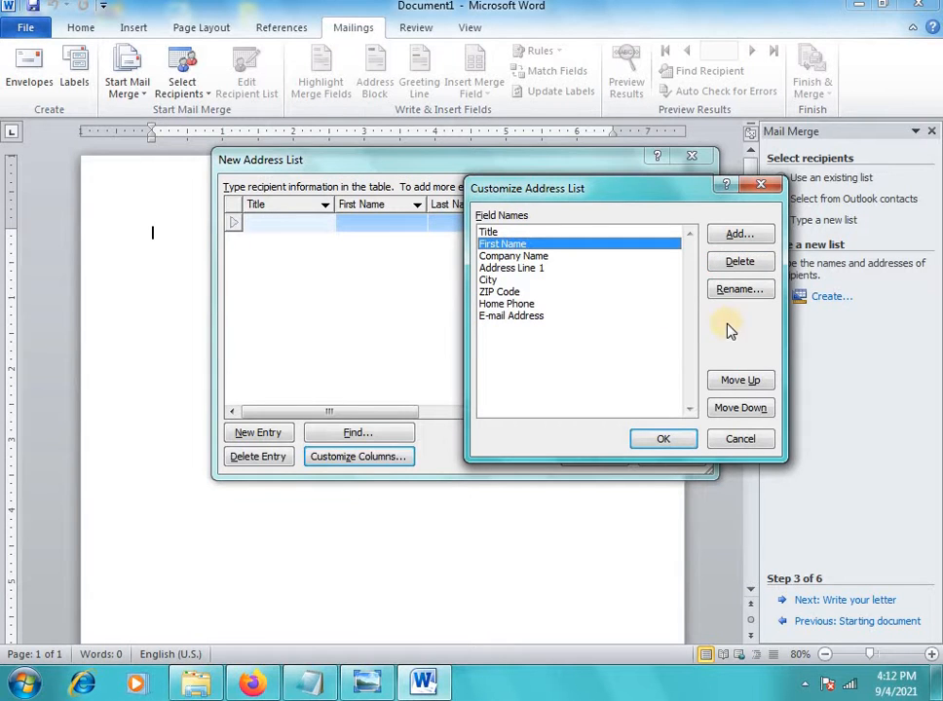
Rename the First Name field to Name and Address Line 1 to Address
click(731, 291)
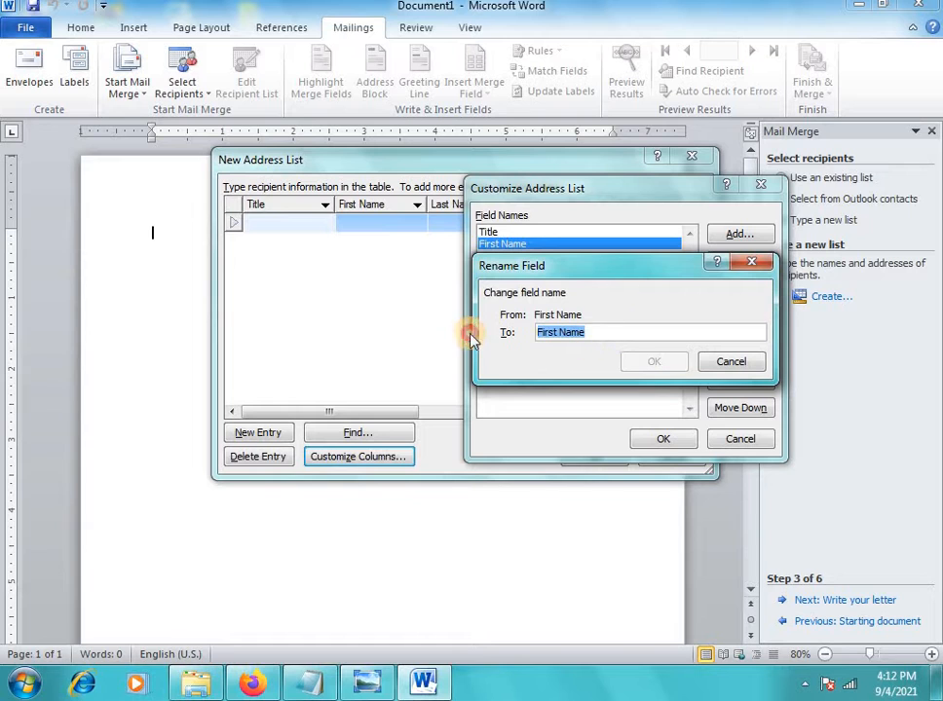
text(N)
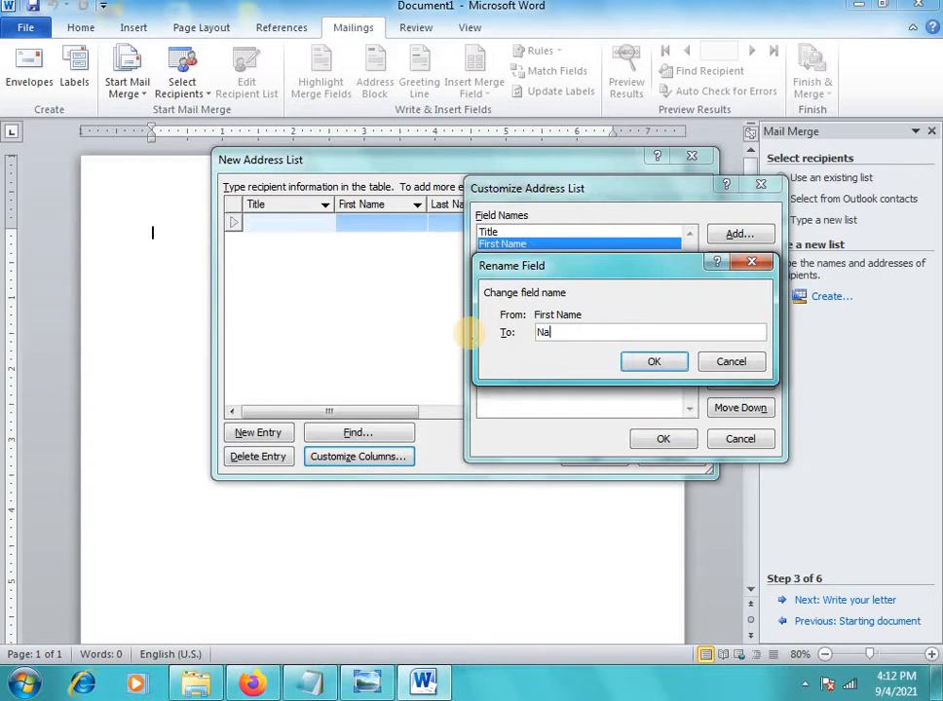
click(628, 364)
click(526, 256)
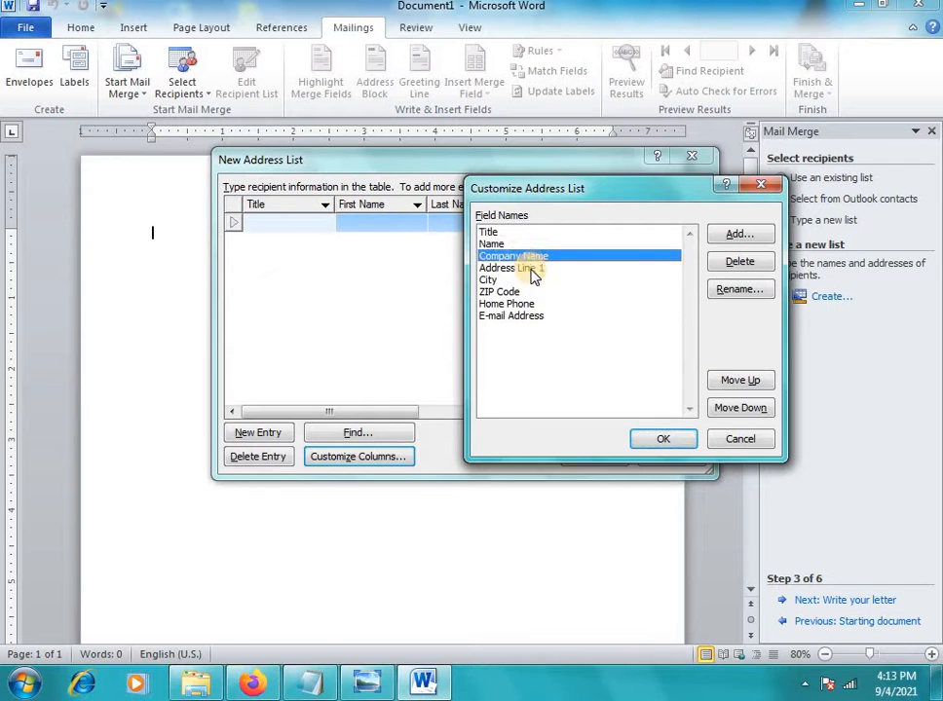
click(534, 269)
click(740, 292)
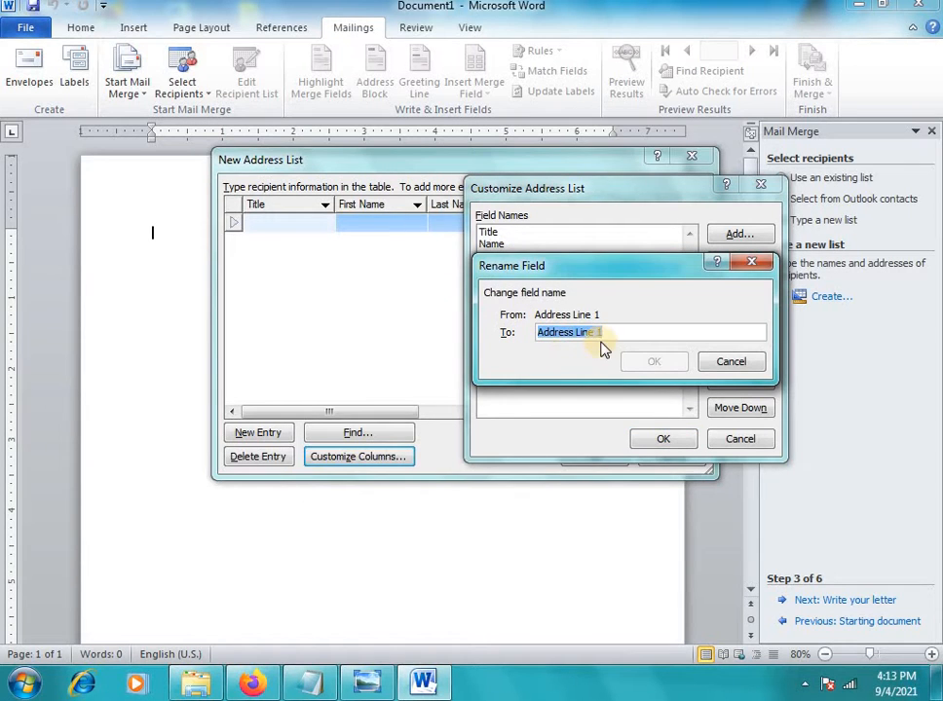
click(605, 331)
drag(584, 332, 589, 347)
click(610, 333)
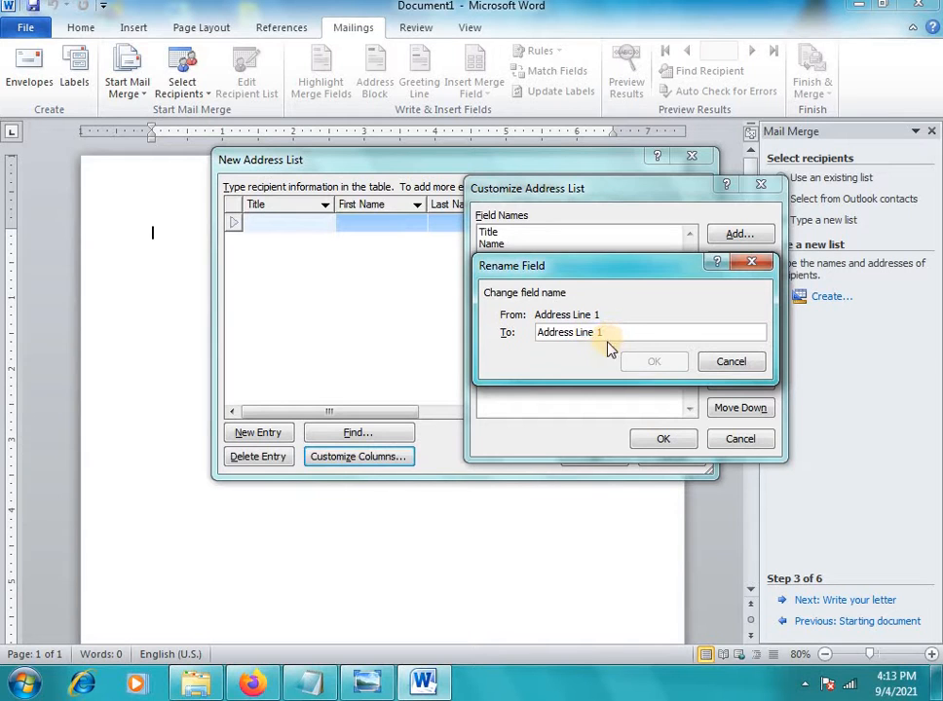
key(BackSpace)
key(BackSpace)
key(BackSpace)
key(BackSpace)
key(BackSpace)
key(BackSpace)
key(BackSpace)
click(652, 364)
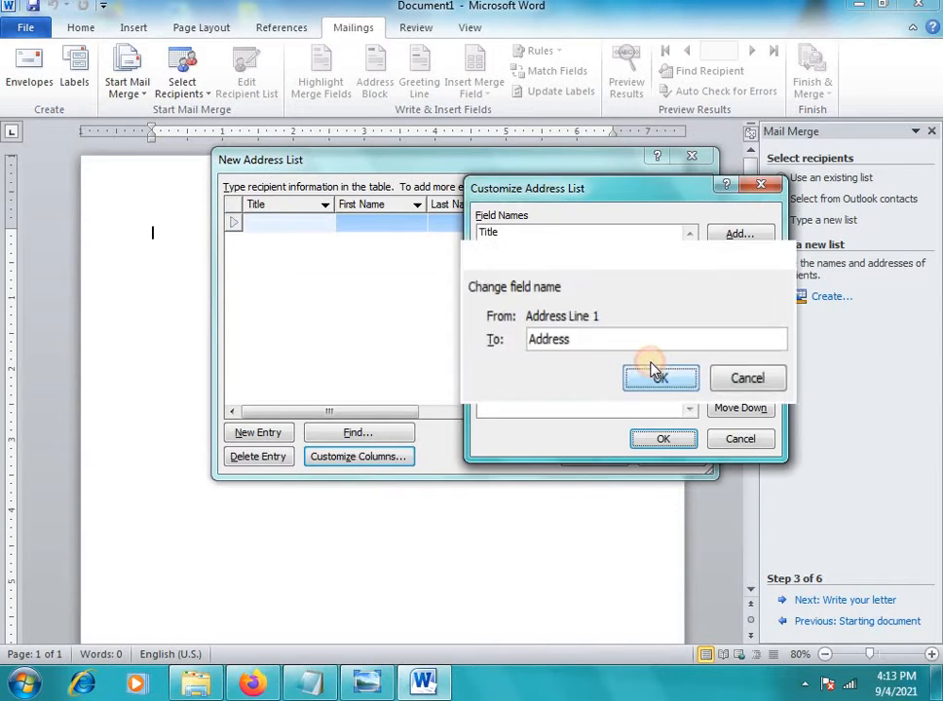
Rename Home Phone to 'phone no', working past the invalid field name errors
click(489, 281)
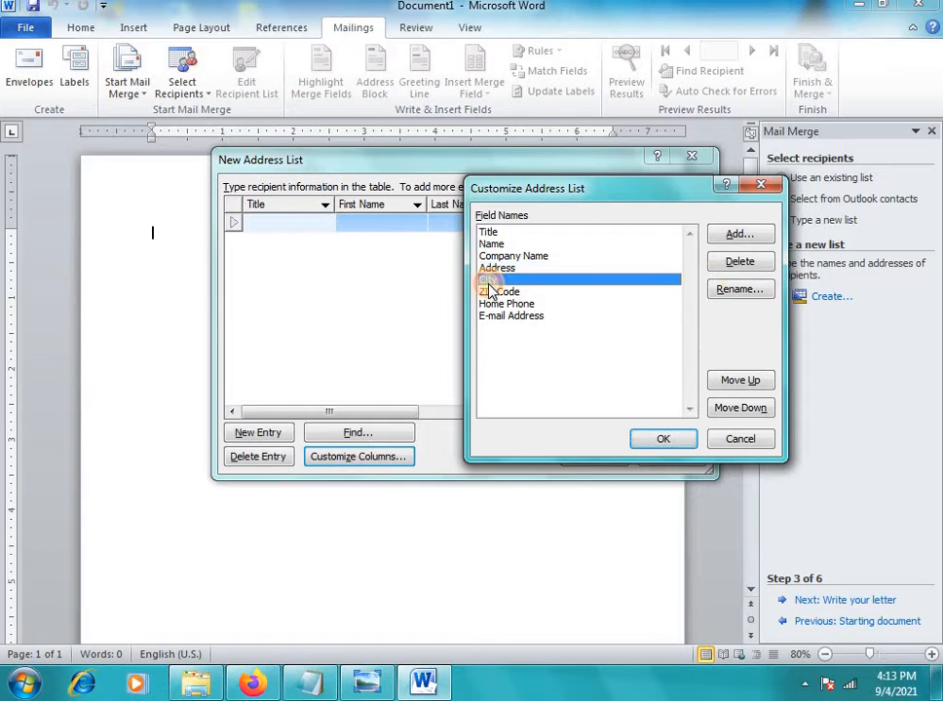
click(492, 291)
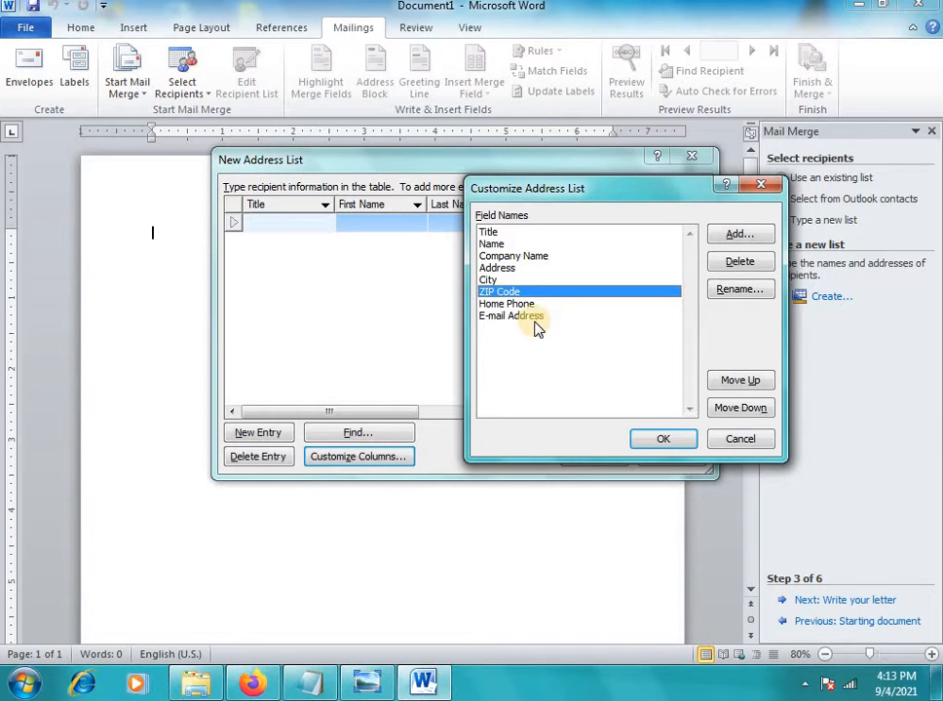
click(500, 303)
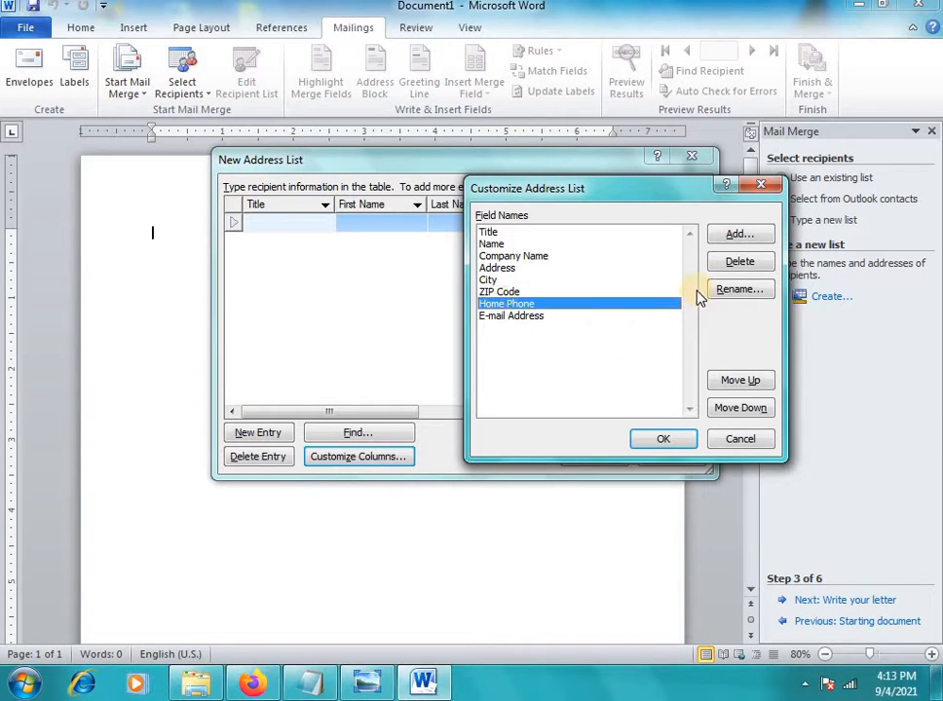
click(747, 289)
click(575, 334)
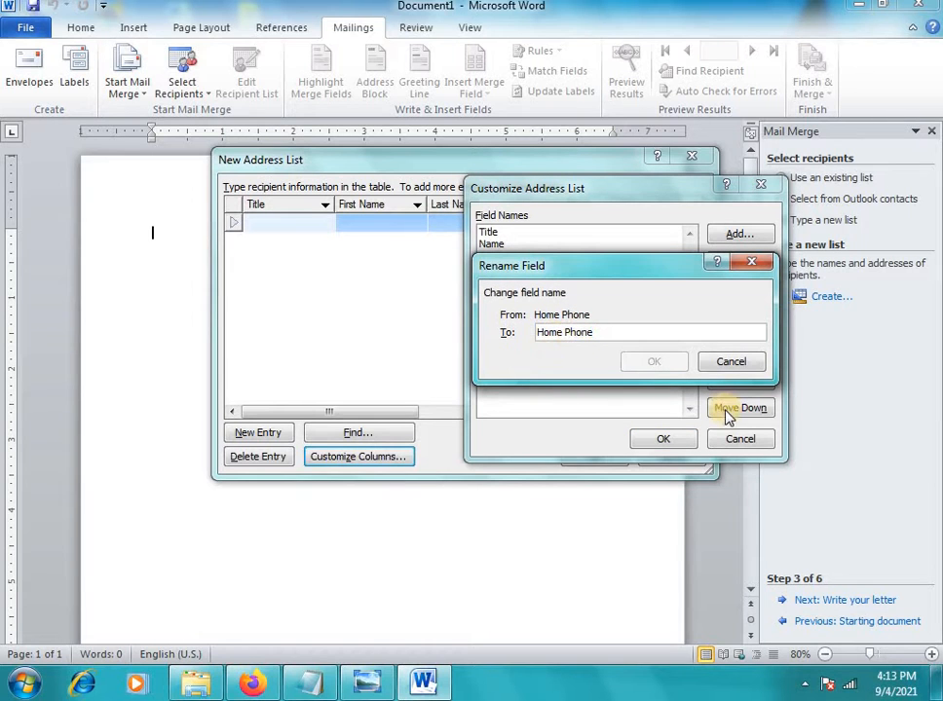
key(BackSpace)
key(BackSpace)
key(BackSpace)
key(BackSpace)
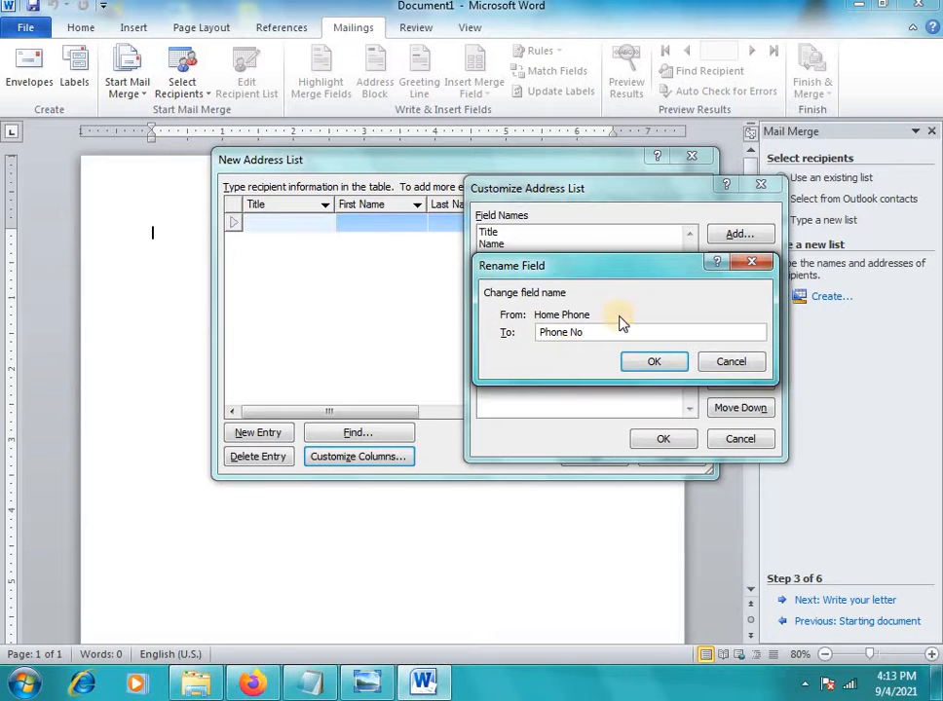
click(657, 362)
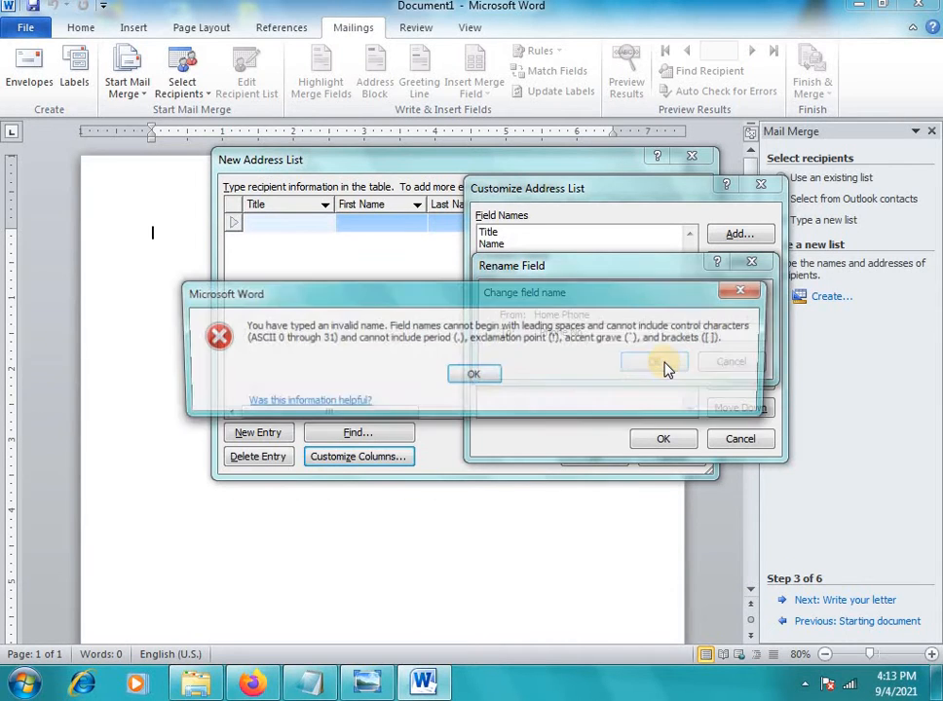
click(473, 375)
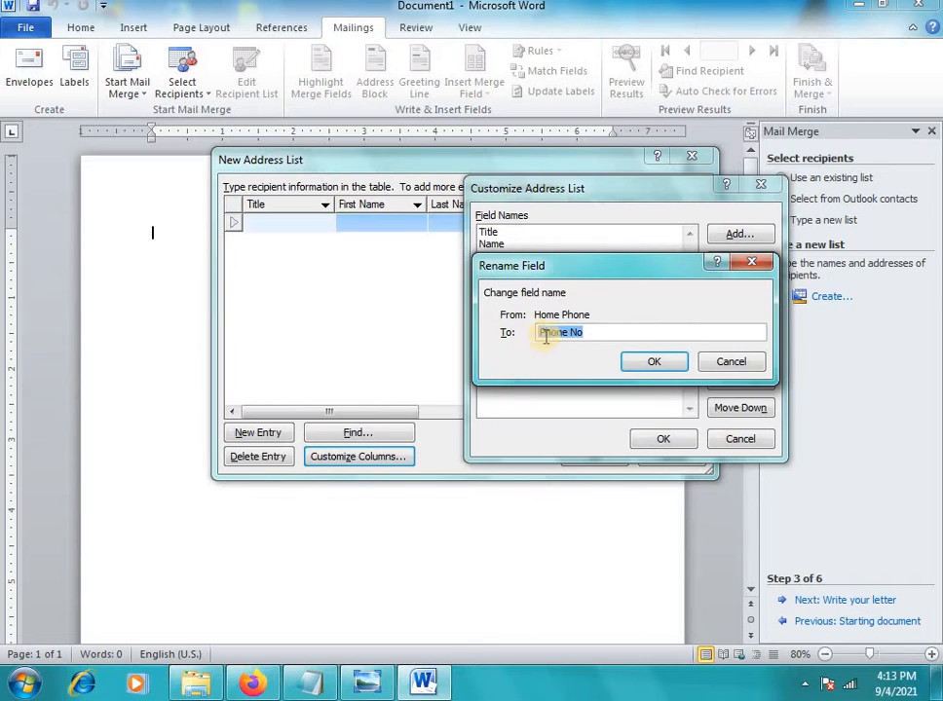
click(590, 333)
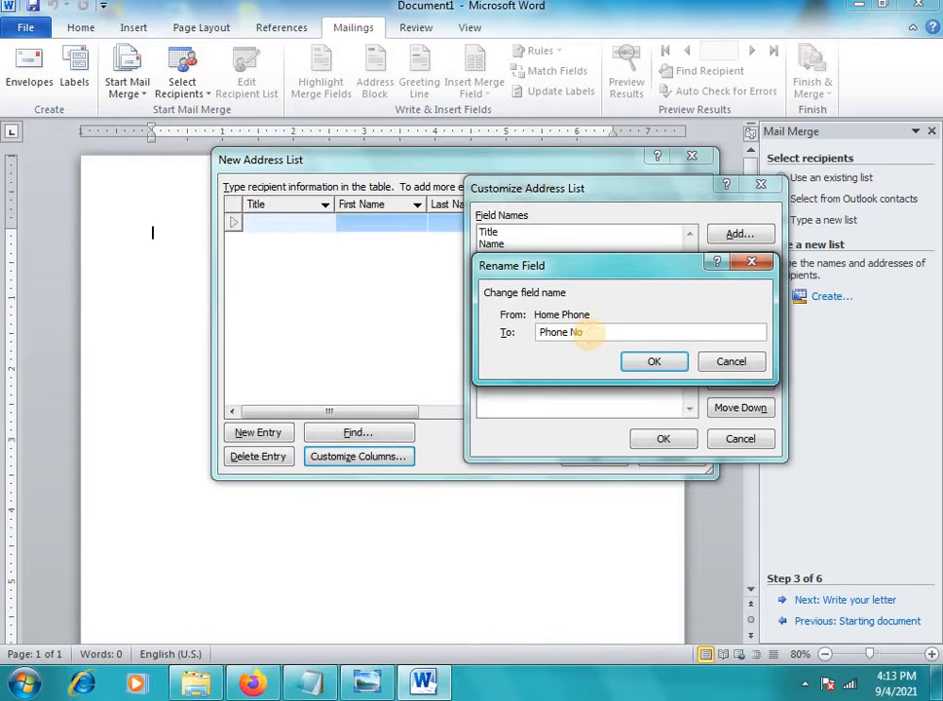
key(BackSpace)
key(BackSpace)
key(BackSpace)
text(no)
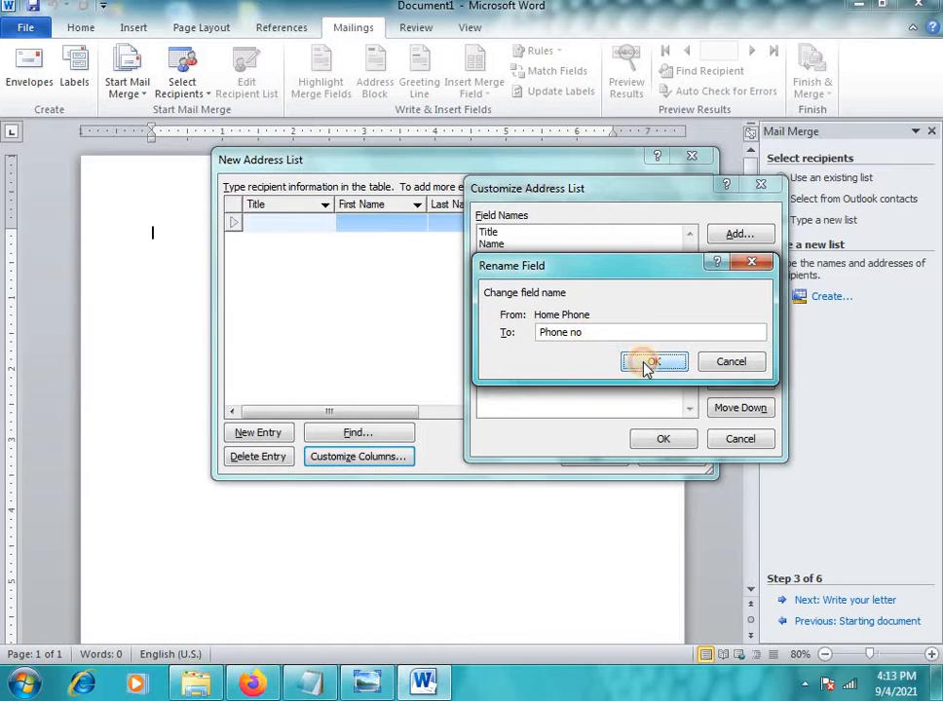
click(647, 362)
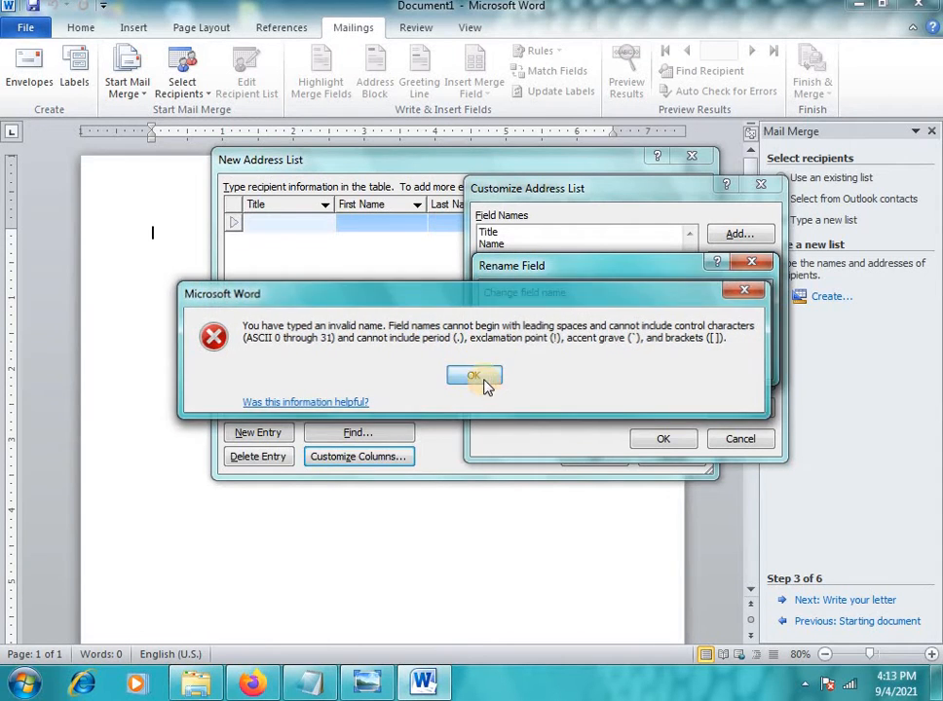
click(473, 375)
click(590, 332)
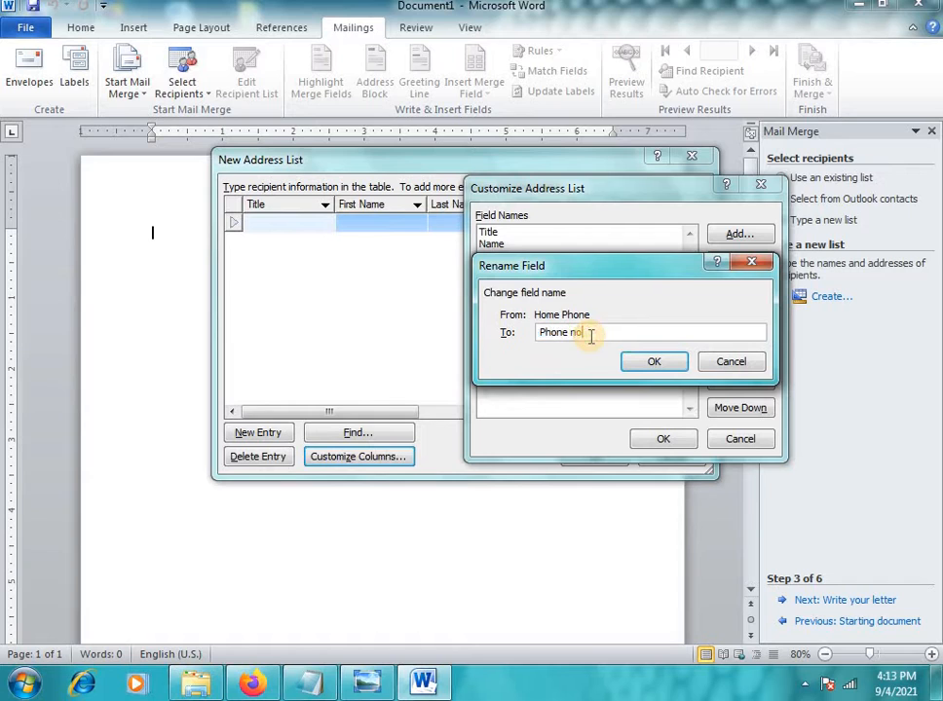
key(BackSpace)
key(BackSpace)
key(BackSpace)
key(BackSpace)
key(BackSpace)
key(BackSpace)
key(BackSpace)
text(phone)
click(662, 366)
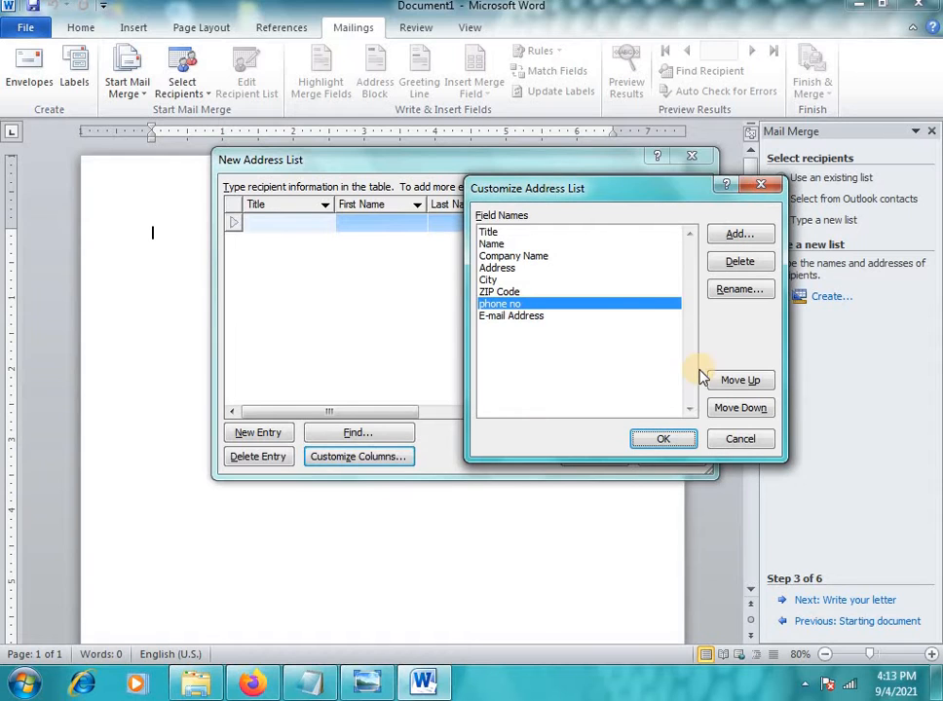
Add a 'door no' field and move it up above City
click(532, 320)
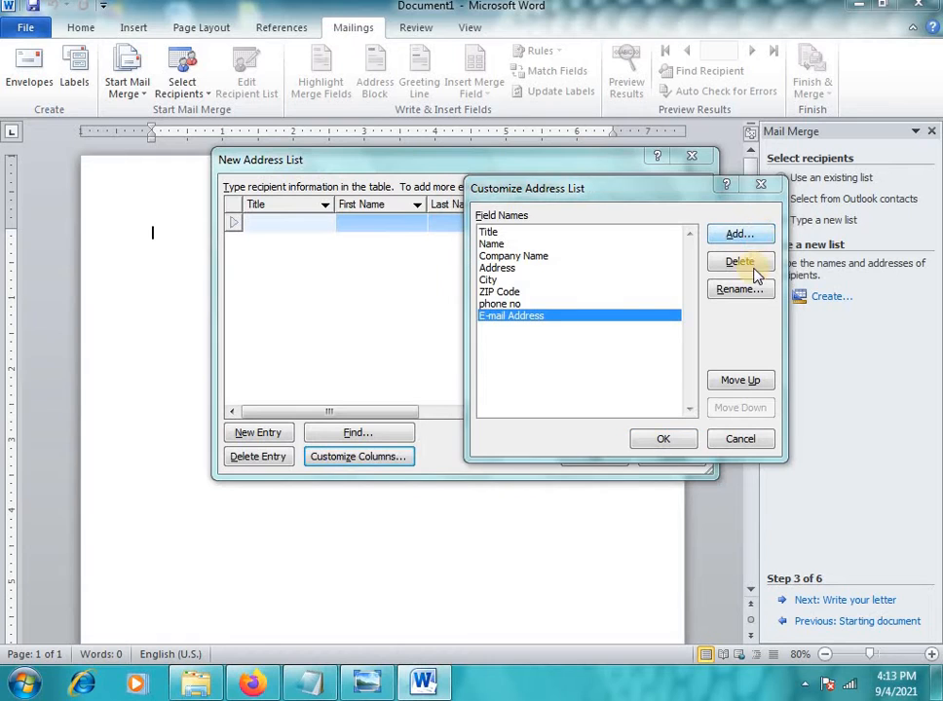
click(739, 234)
text(doo)
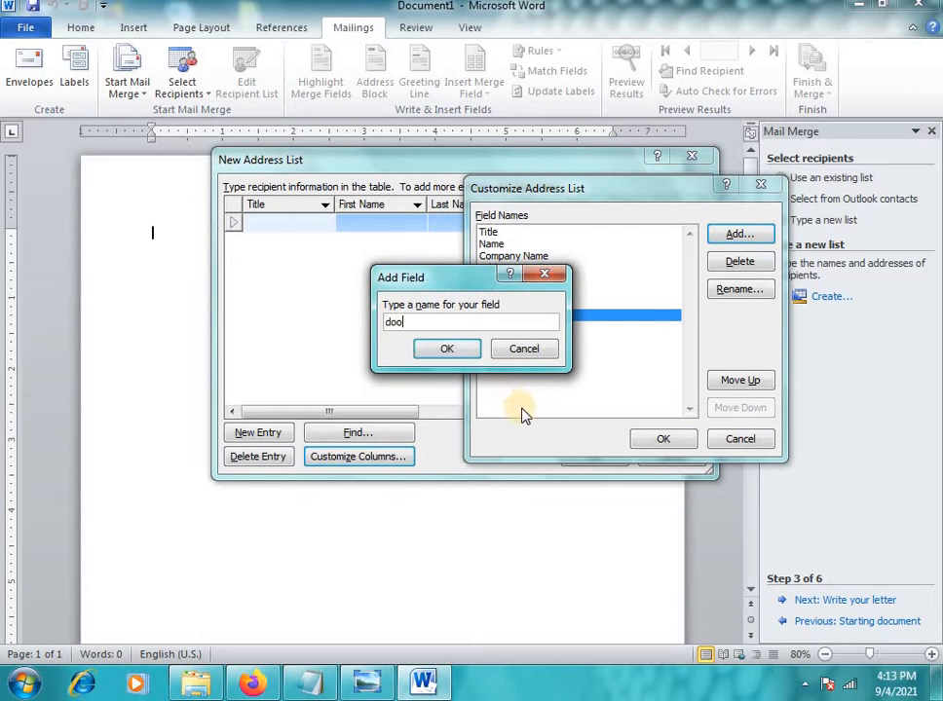
text(r no)
click(459, 352)
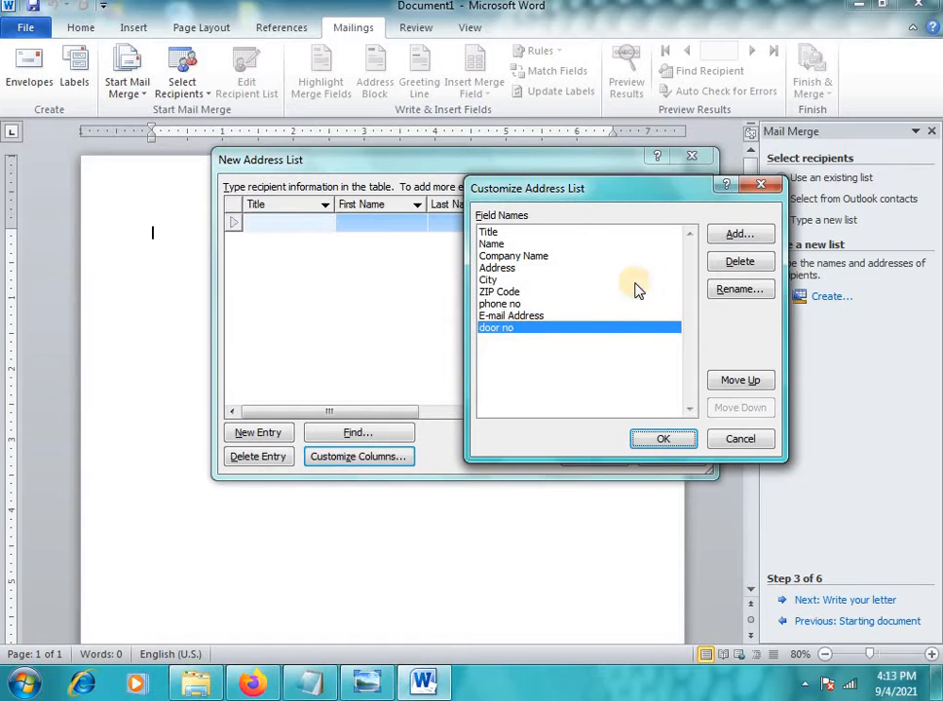
click(733, 382)
click(732, 382)
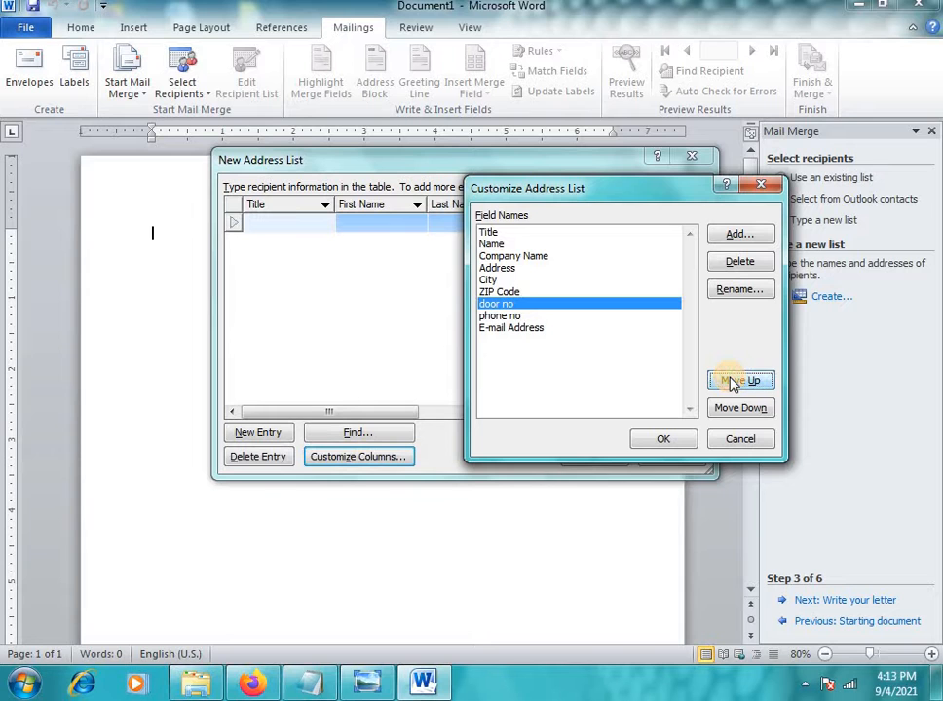
click(732, 383)
click(734, 380)
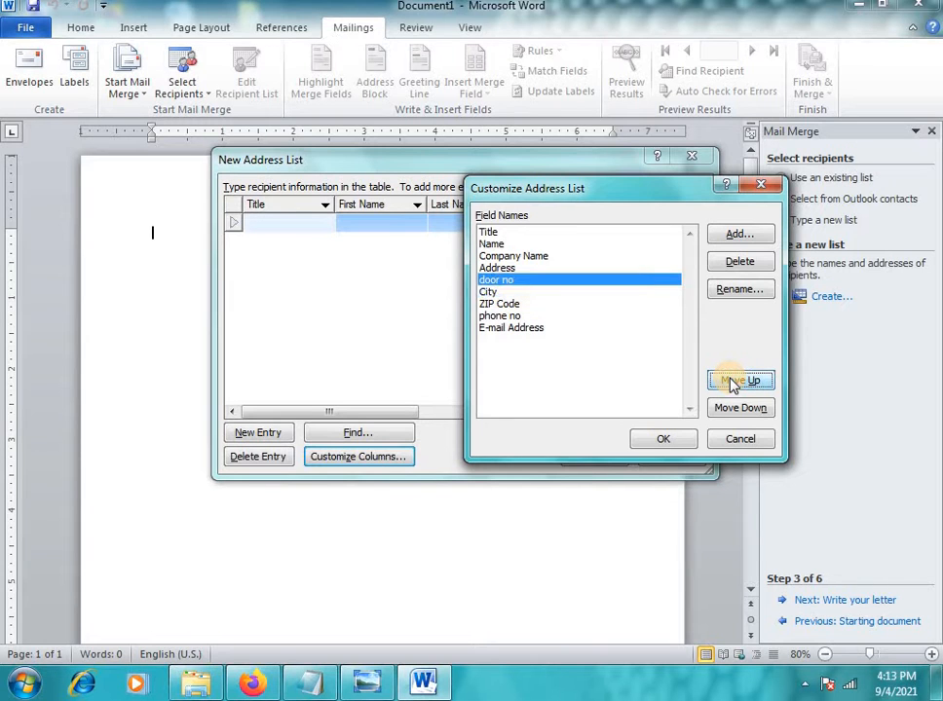
Delete the door no field and move Company Name up above Name
click(740, 262)
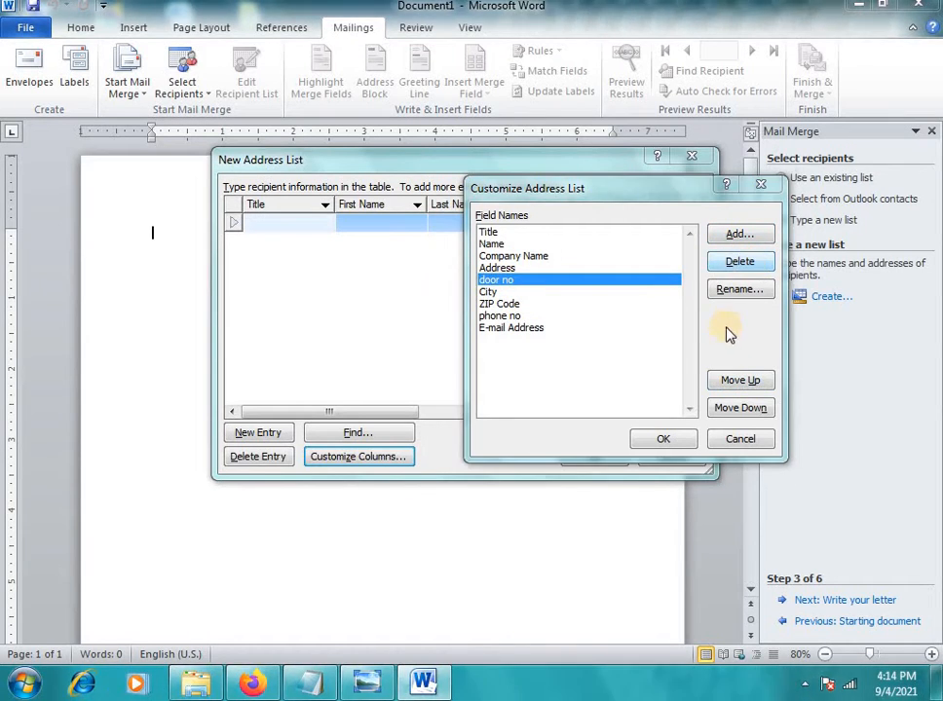
click(435, 385)
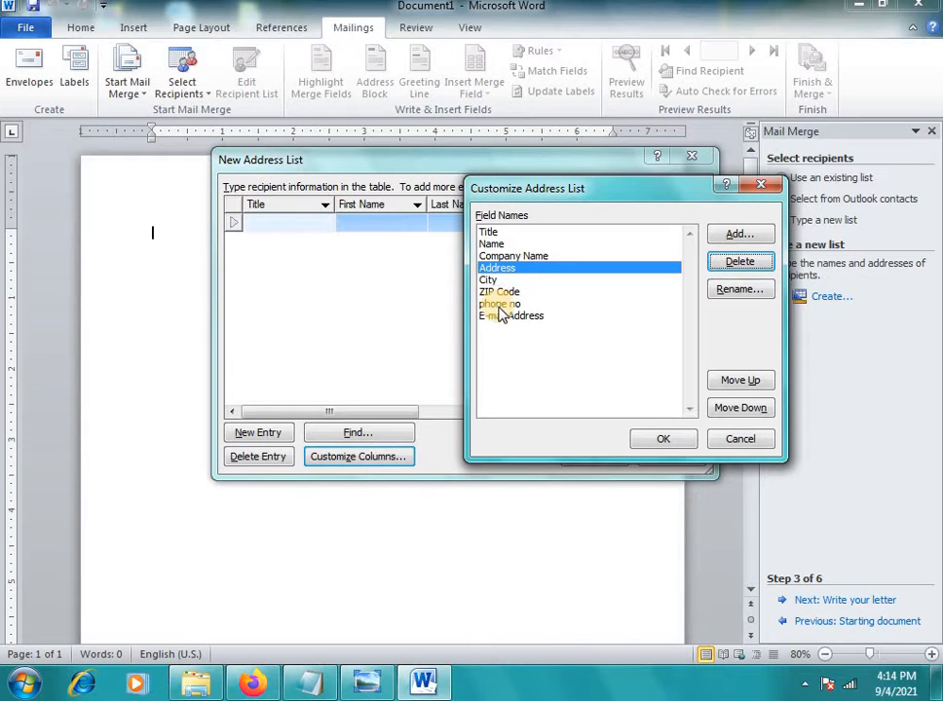
click(492, 255)
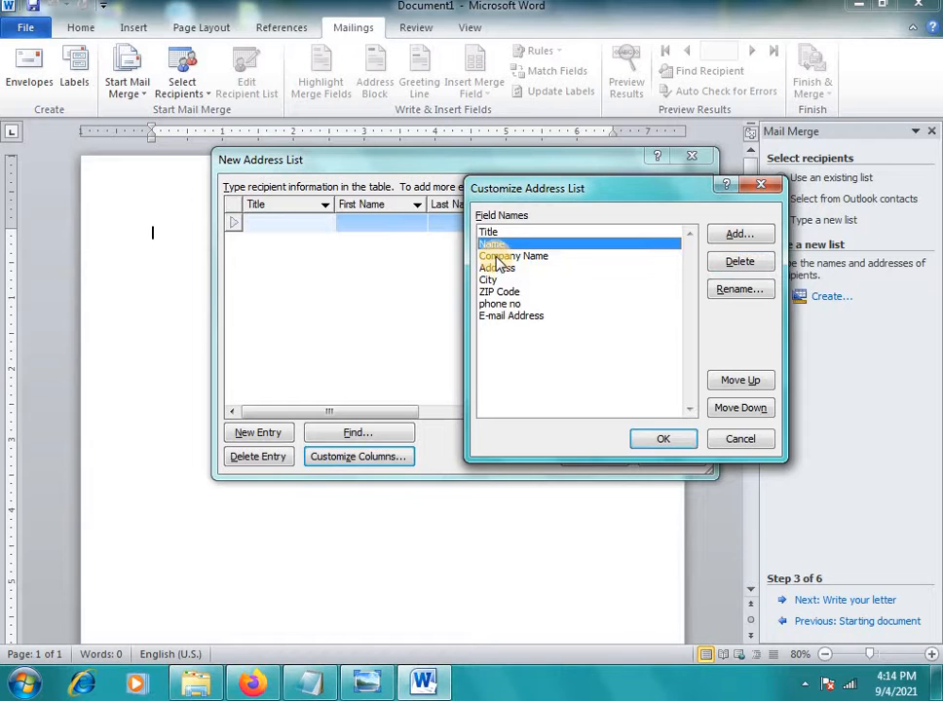
click(746, 381)
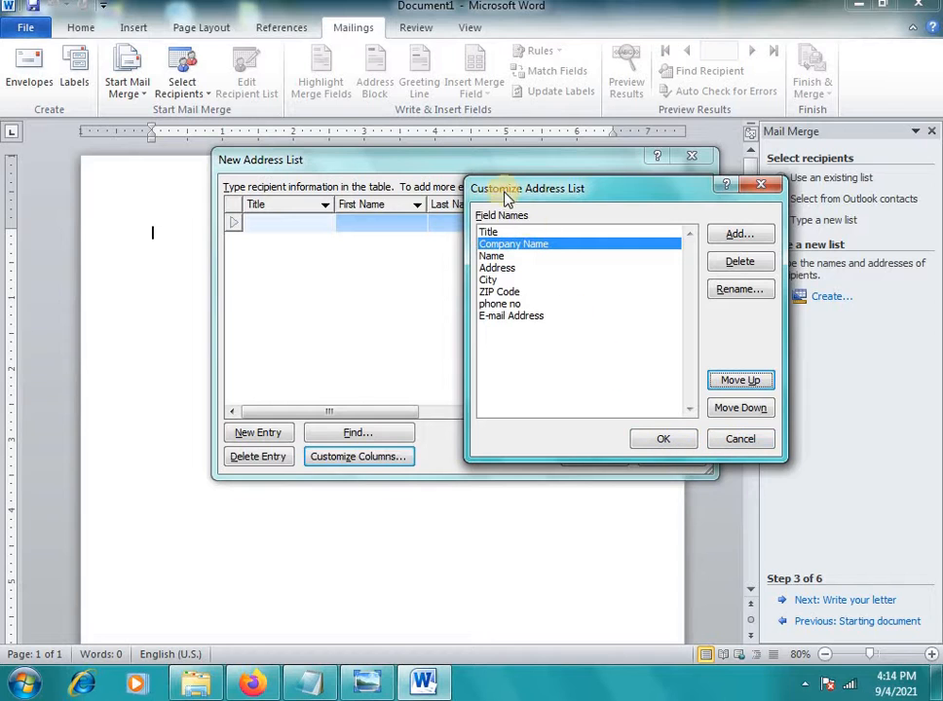
Apply the customised columns and enter title Meeting and company CADD Nest Rjn for the first recipient
click(666, 442)
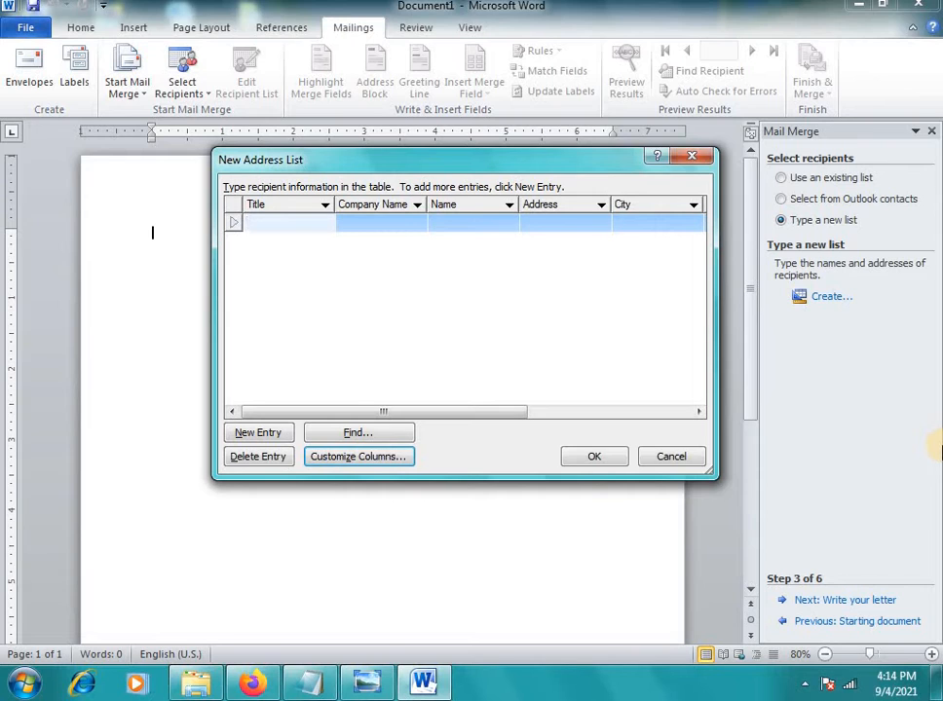
text(Meeting)
key(Tab)
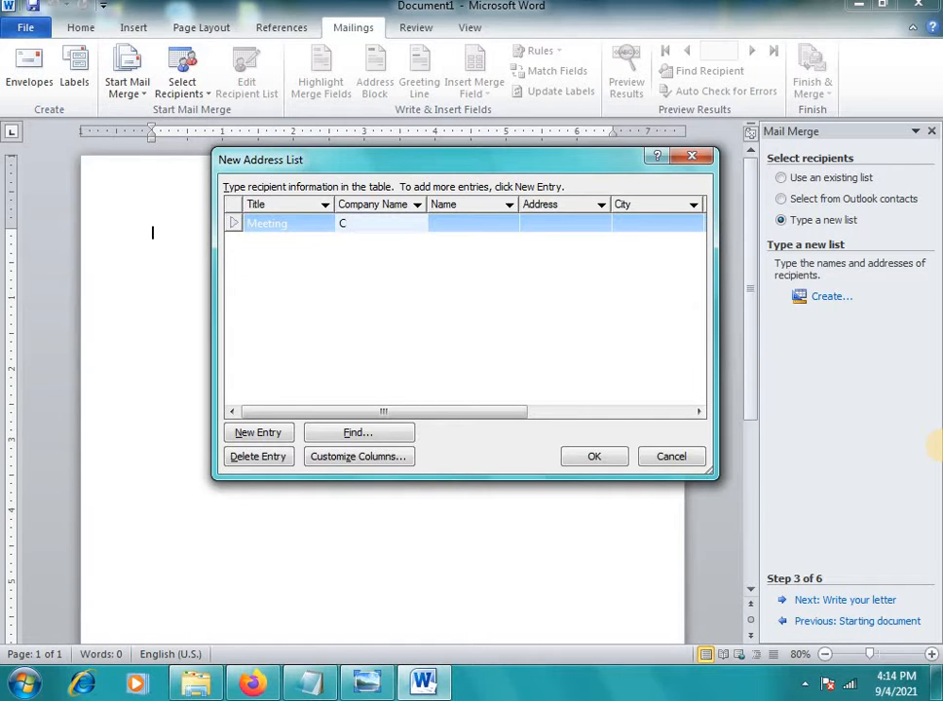
text(Cass)
key(BackSpace)
key(BackSpace)
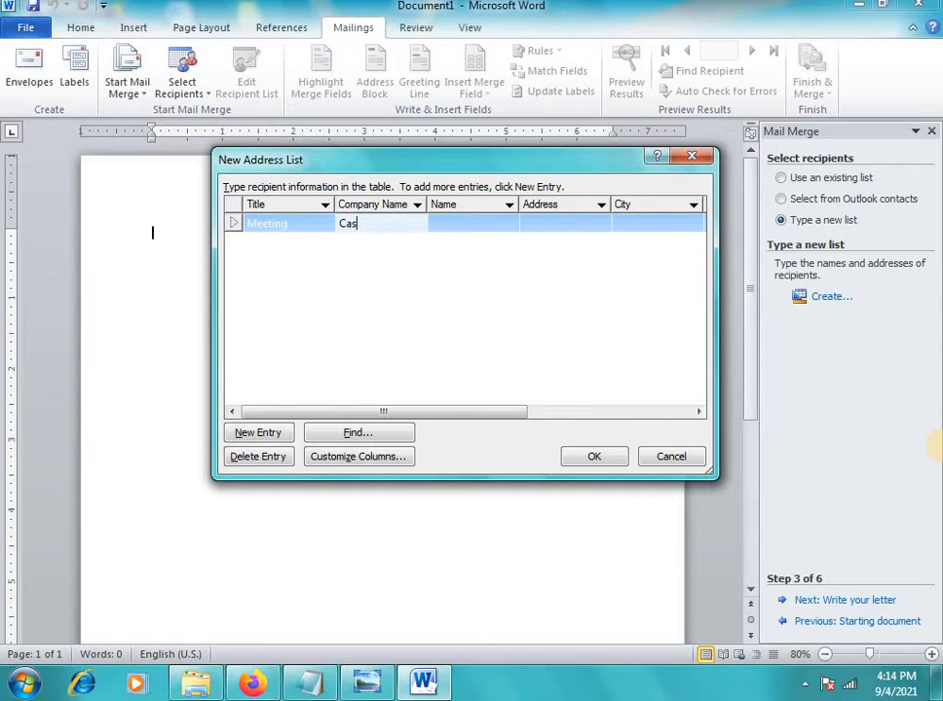
text(DD )
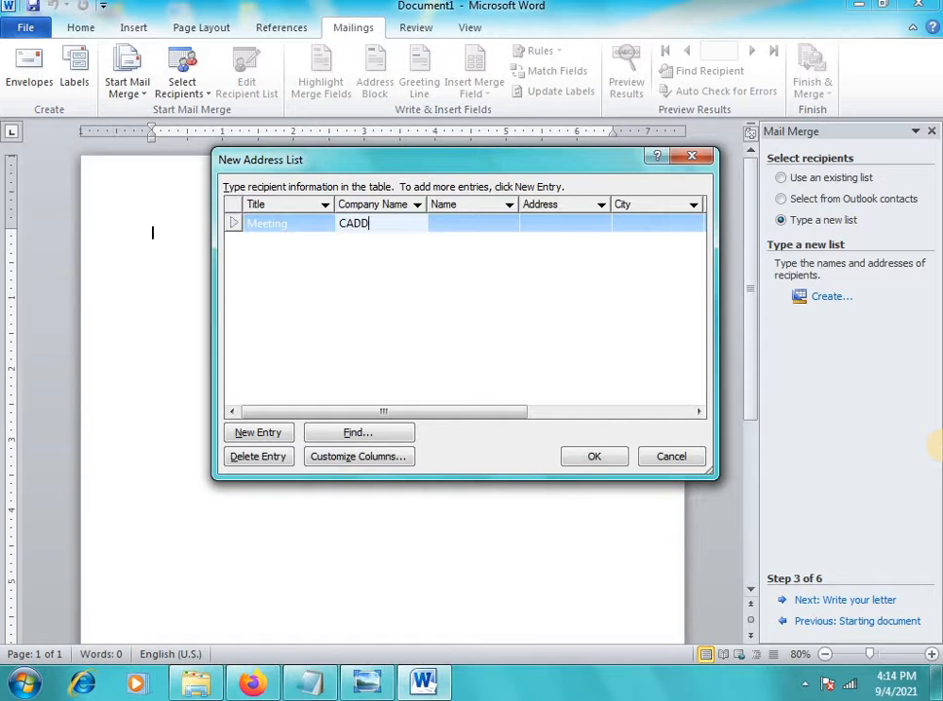
text(Nest Rjn)
key(Tab)
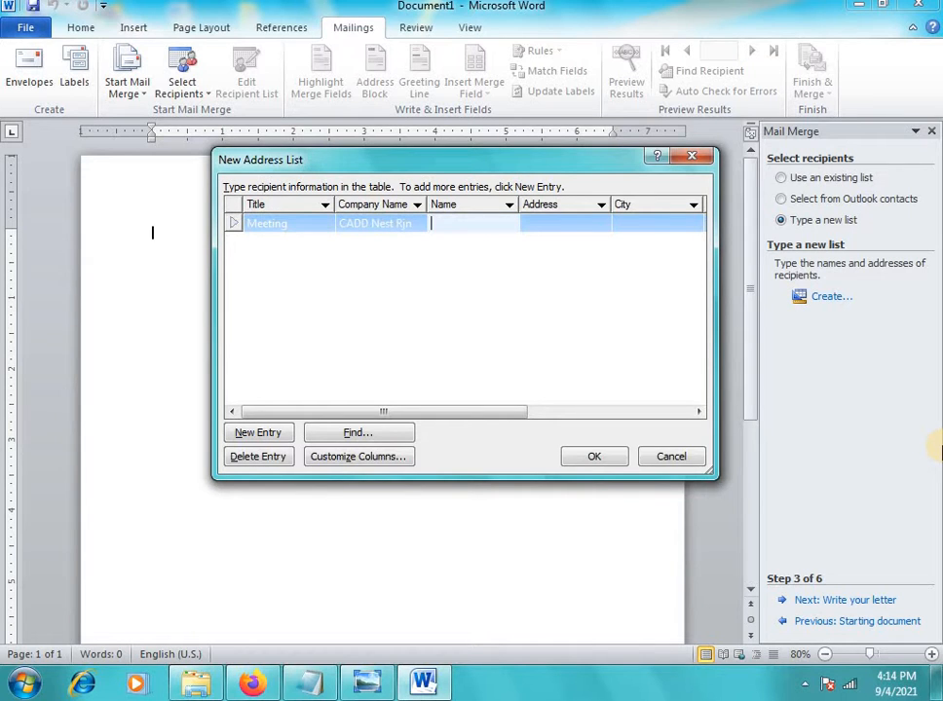
Enter the first recipient's name, address, city, ZIP code, phone number and e-mail
text(Sangeetha)
key(Tab)
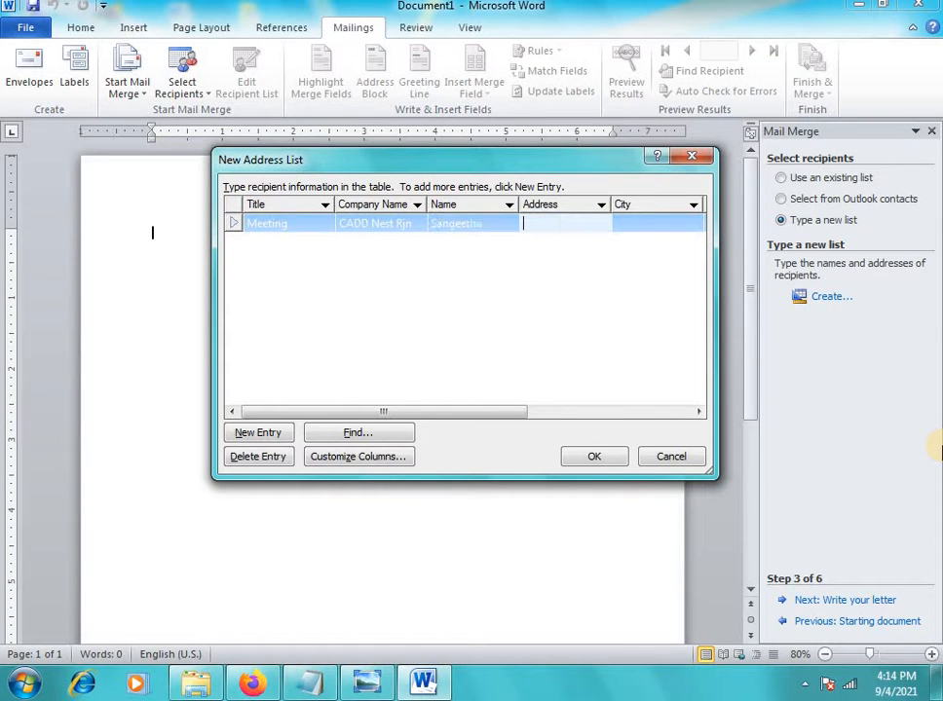
text(Rajaji)
text(naga)
text(r, Bangalore)
key(Tab)
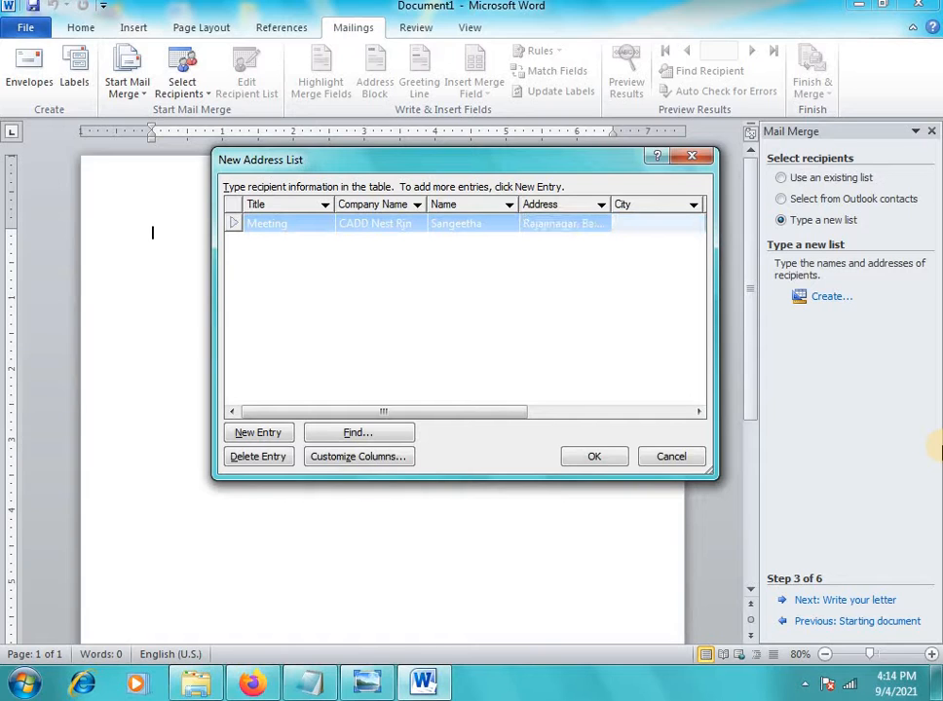
text(Bangalore)
key(Tab)
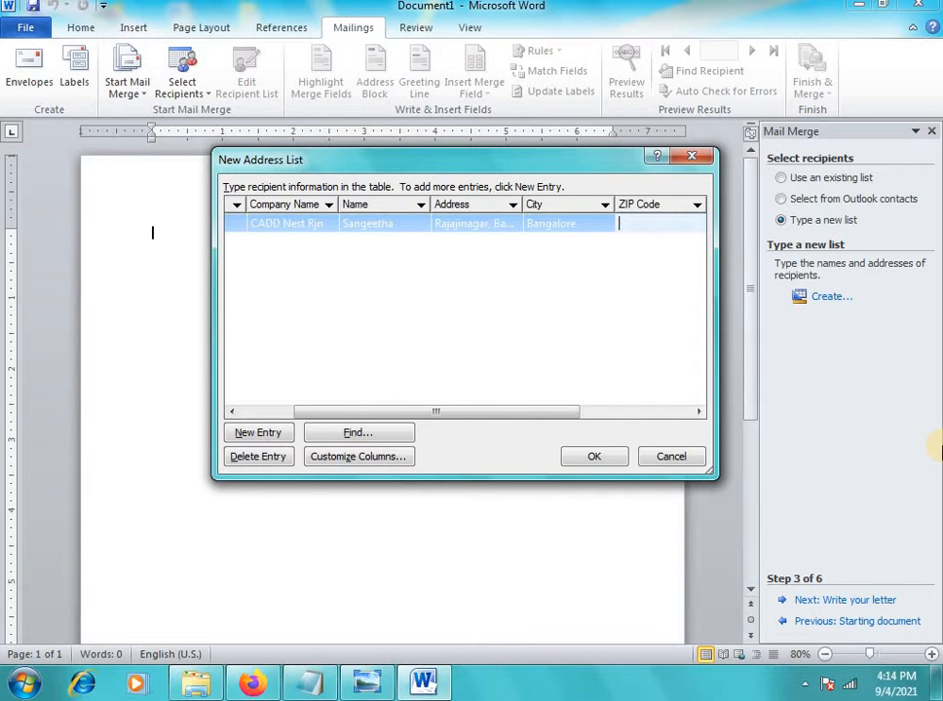
text(5456456)
key(Tab)
text(454654654)
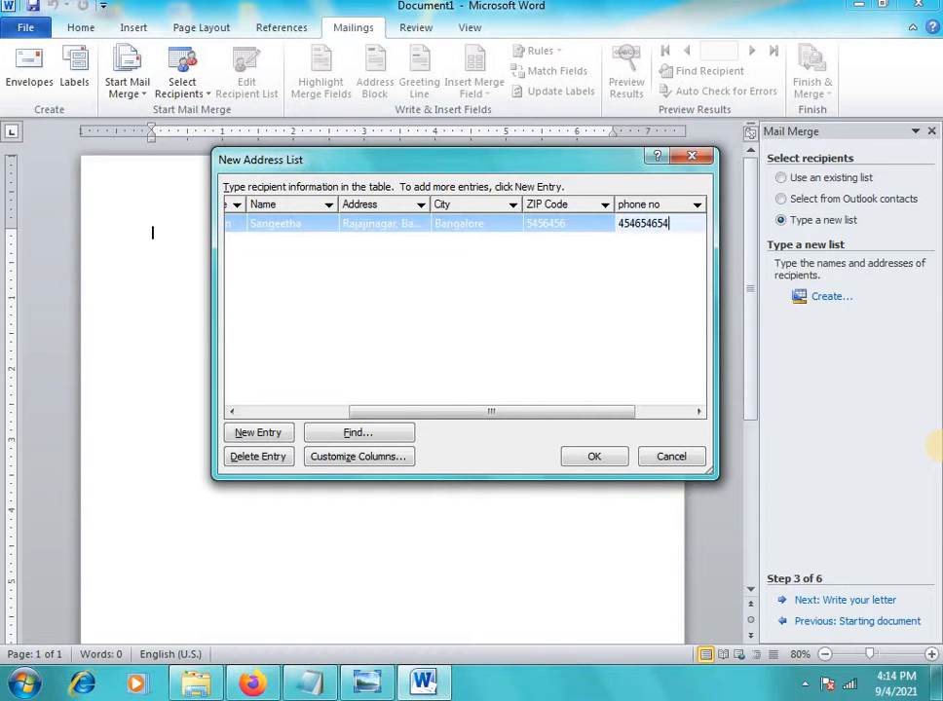
key(Tab)
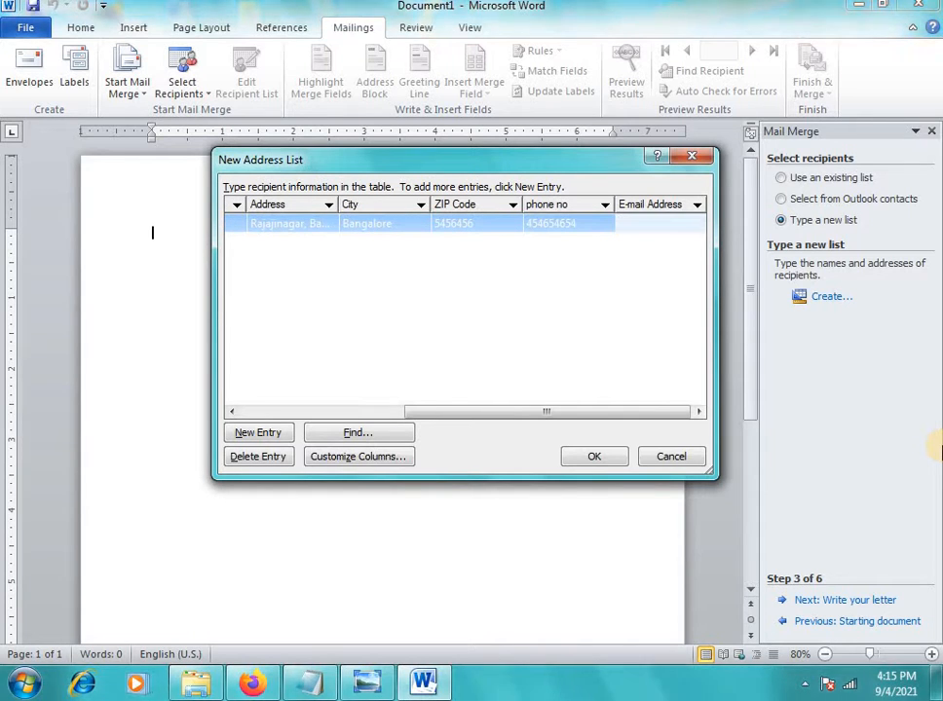
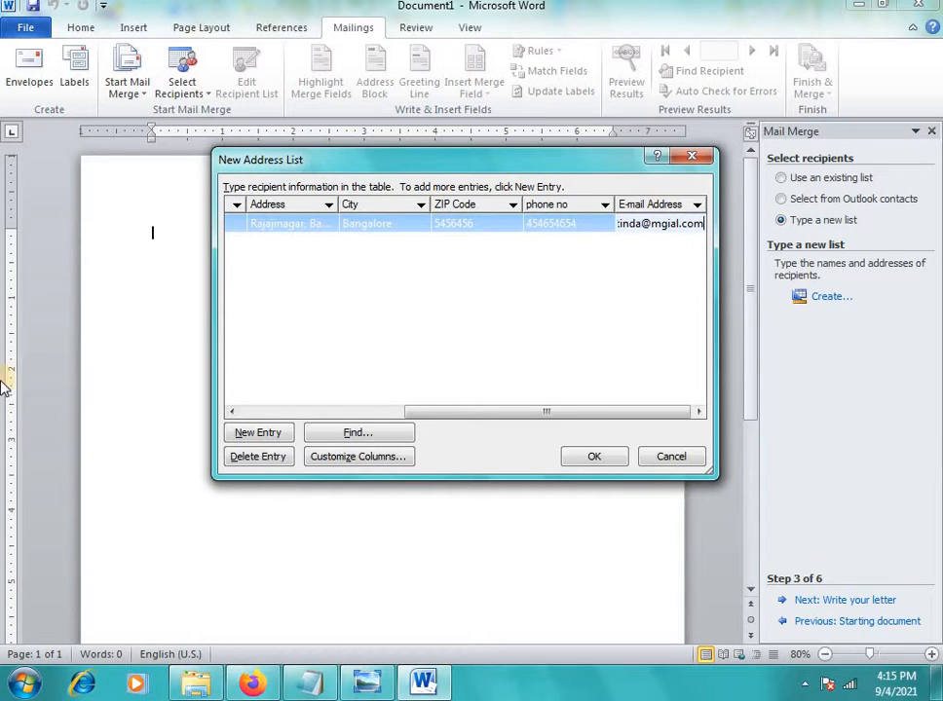
Add a new entry with title Meeting and company CADD Nest Mlm
click(252, 435)
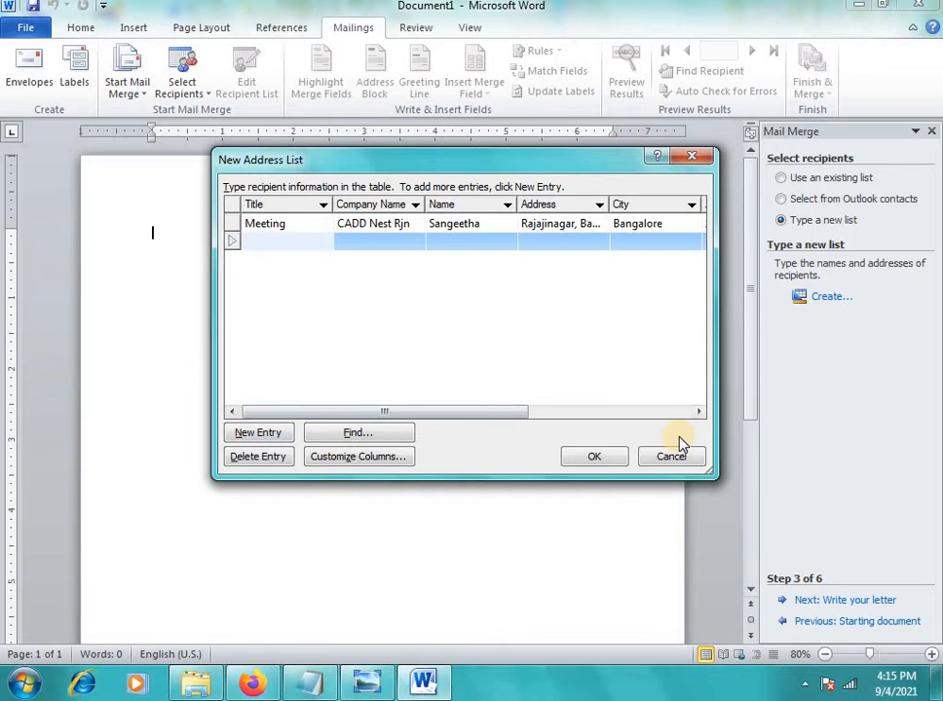
text(Meeting)
key(Tab)
text(CAD)
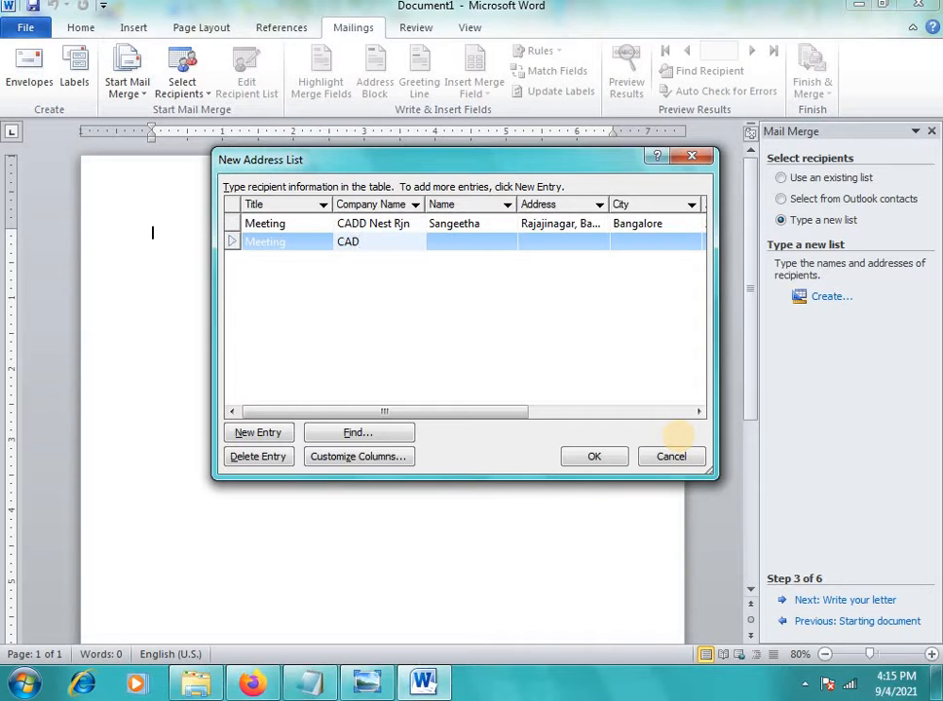
text(D BE)
key(BackSpace)
key(BackSpace)
text(NEst)
key(BackSpace)
key(BackSpace)
key(BackSpace)
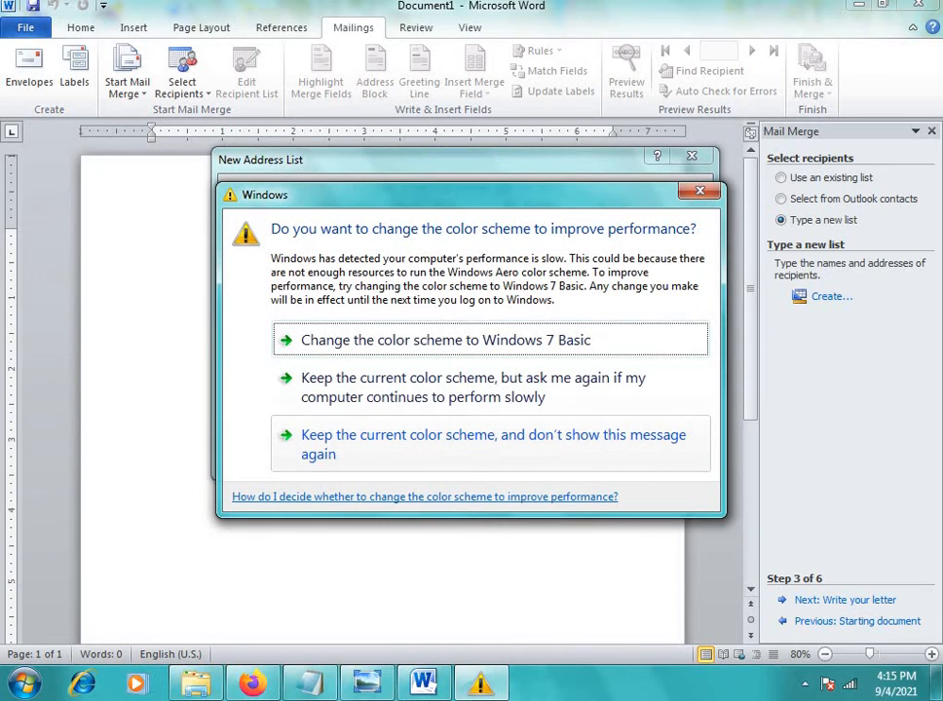
click(711, 192)
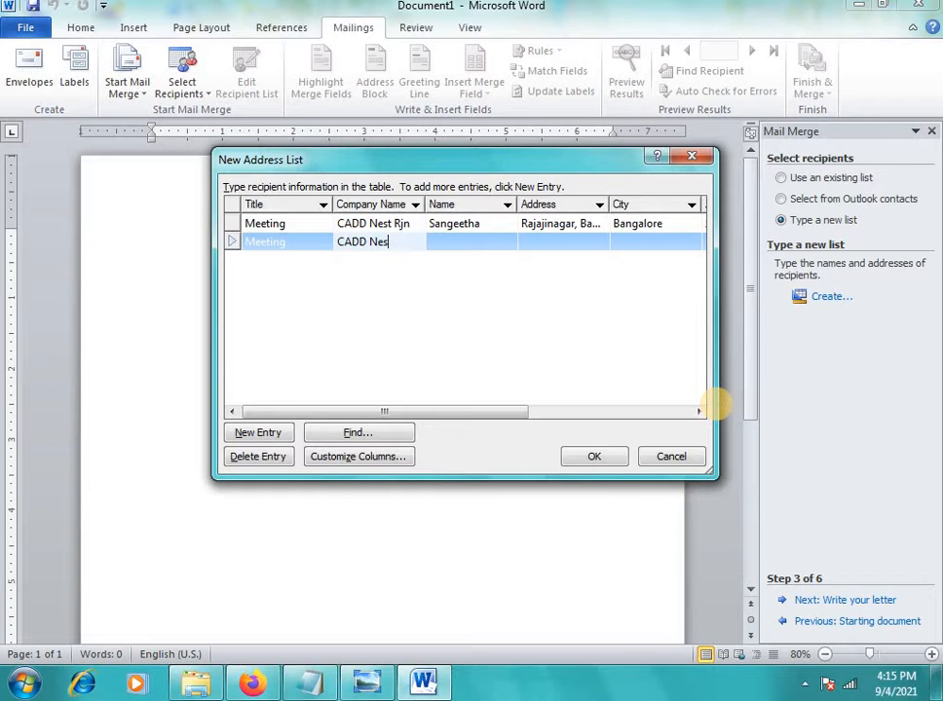
text(est Mlm)
key(Tab)
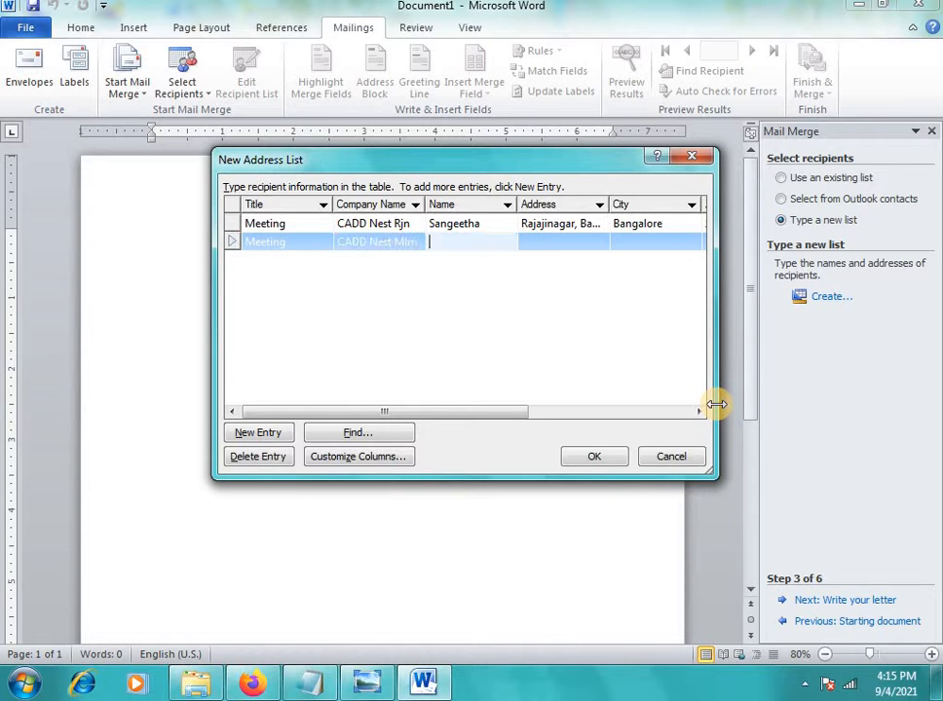
Enter the second recipient's name, address, city, ZIP code, phone number and e-mail
text(Sudha)
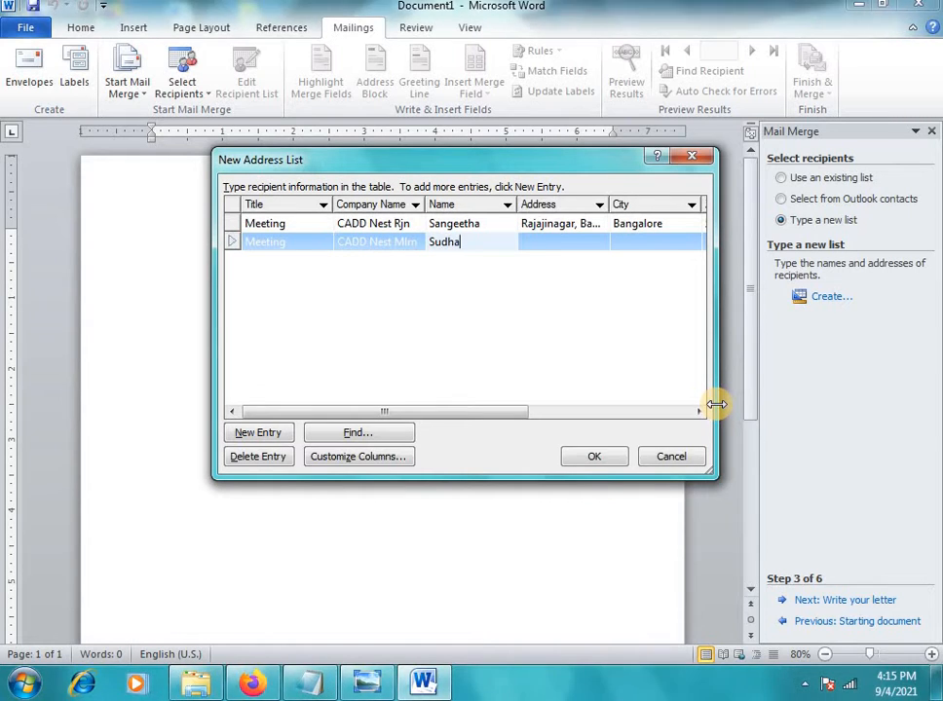
key(Tab)
text(Mallew)
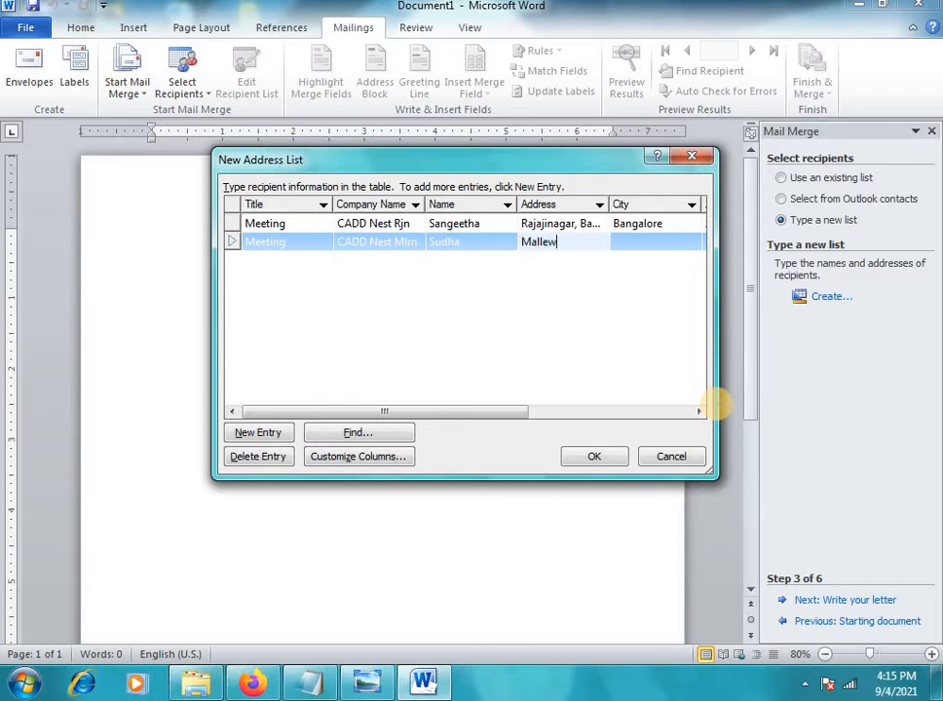
key(BackSpace)
text(shwarm)
key(Tab)
text(Bang)
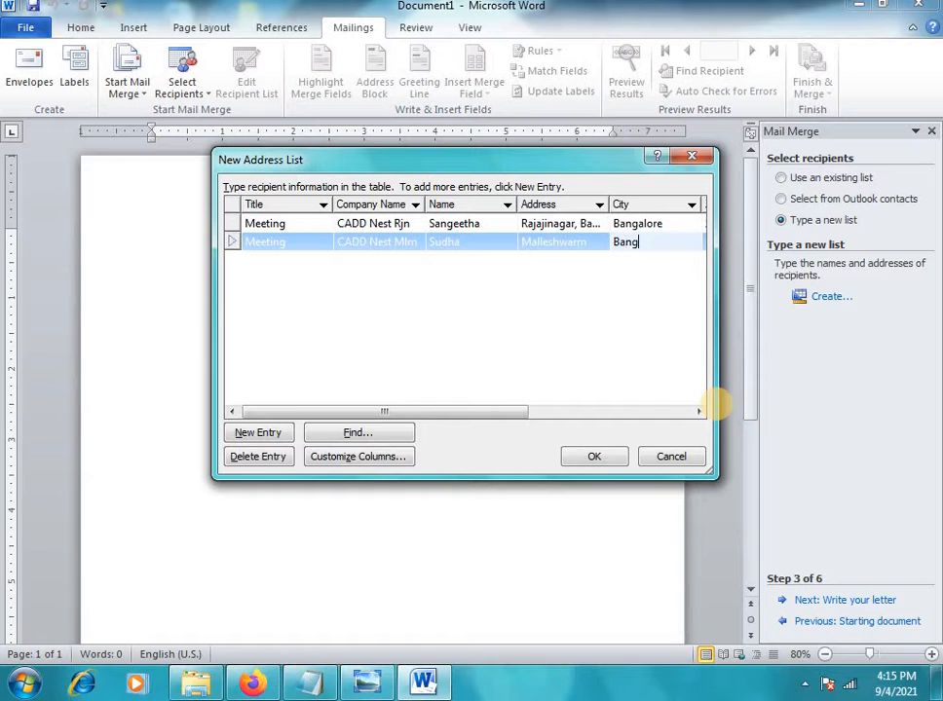
text(alore)
key(Tab)
text(4)
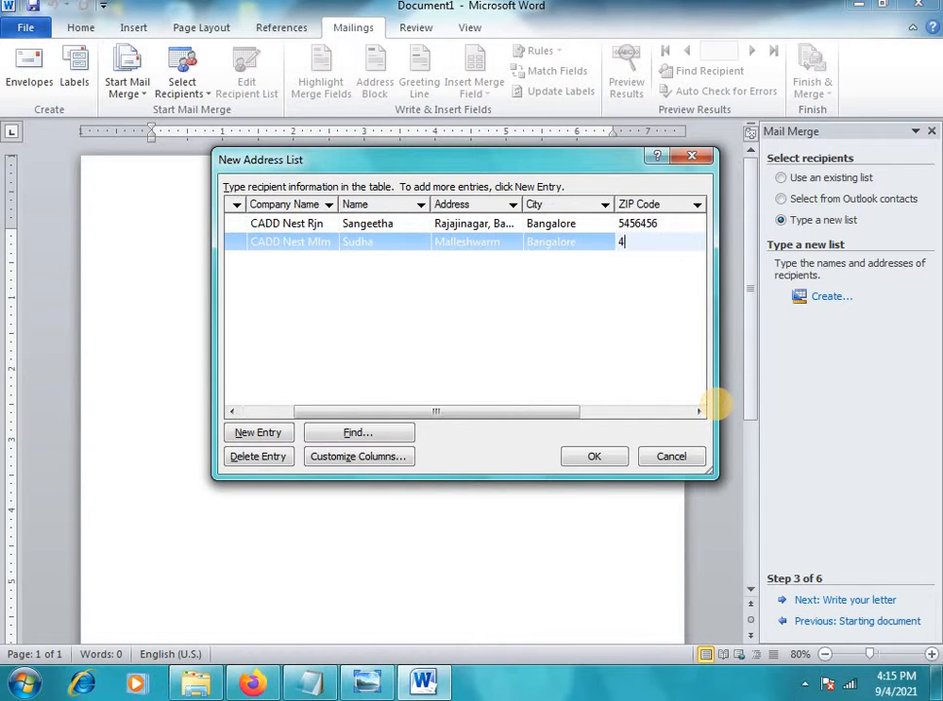
text(54654)
key(Tab)
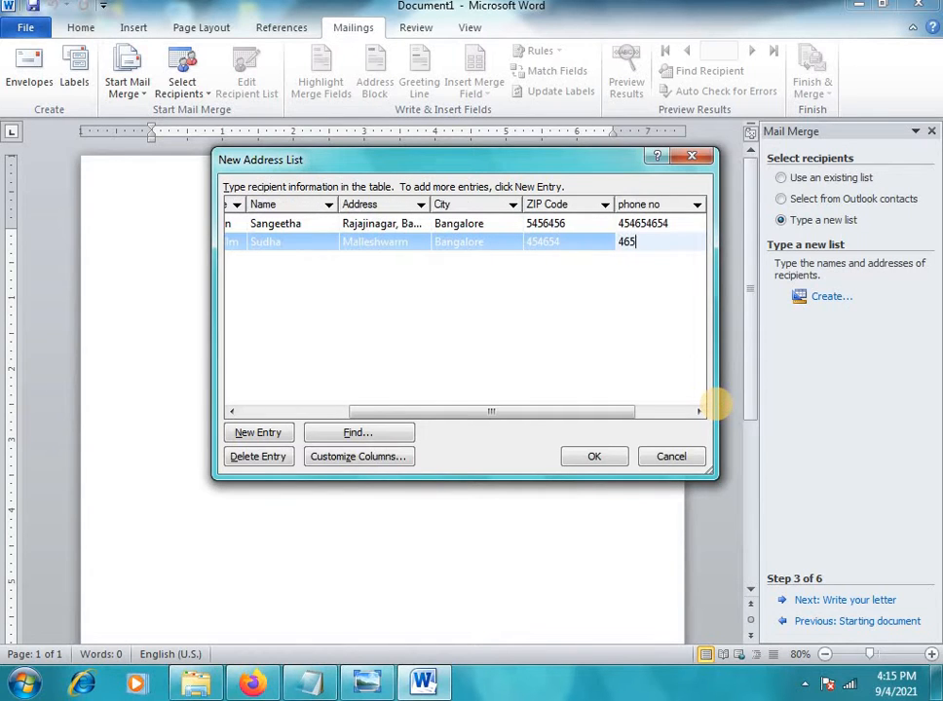
key(Tab)
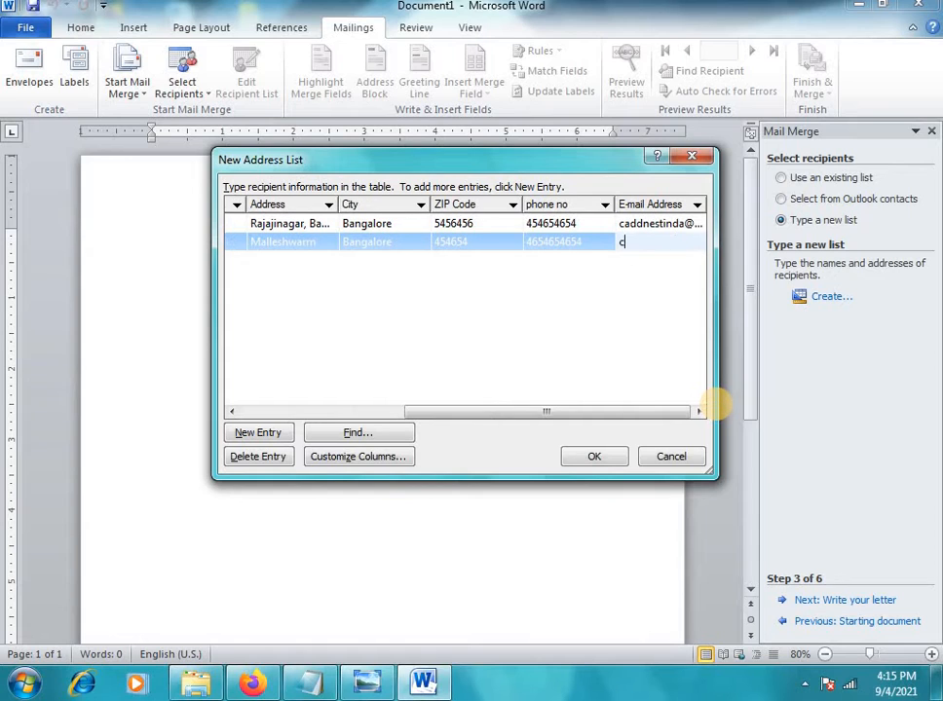
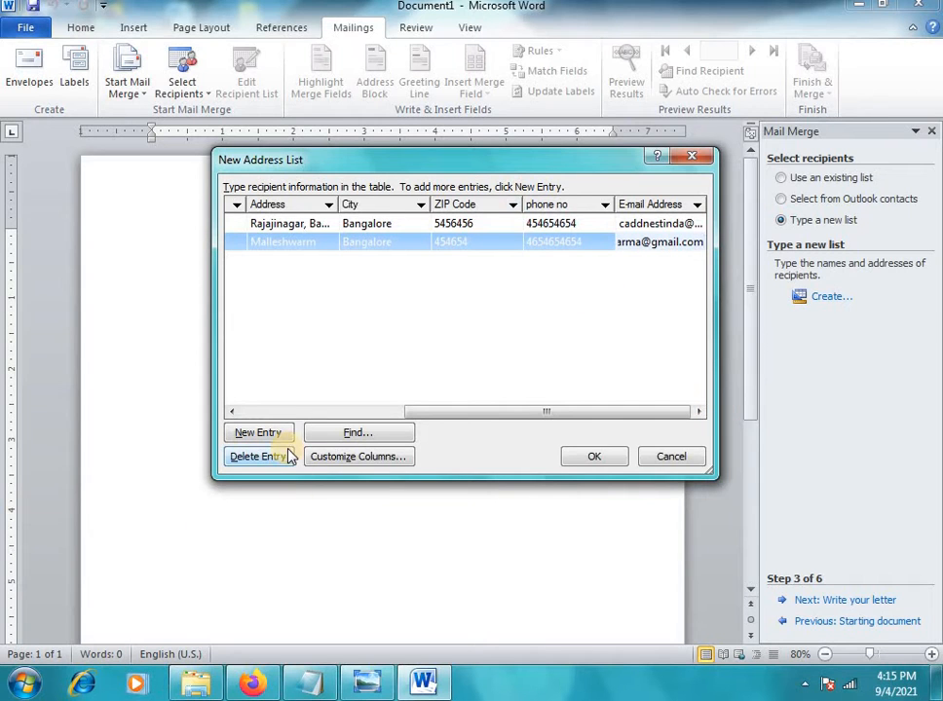
Start a third recipient entry with title 'Meeting' and the CADD Nest company name
click(255, 435)
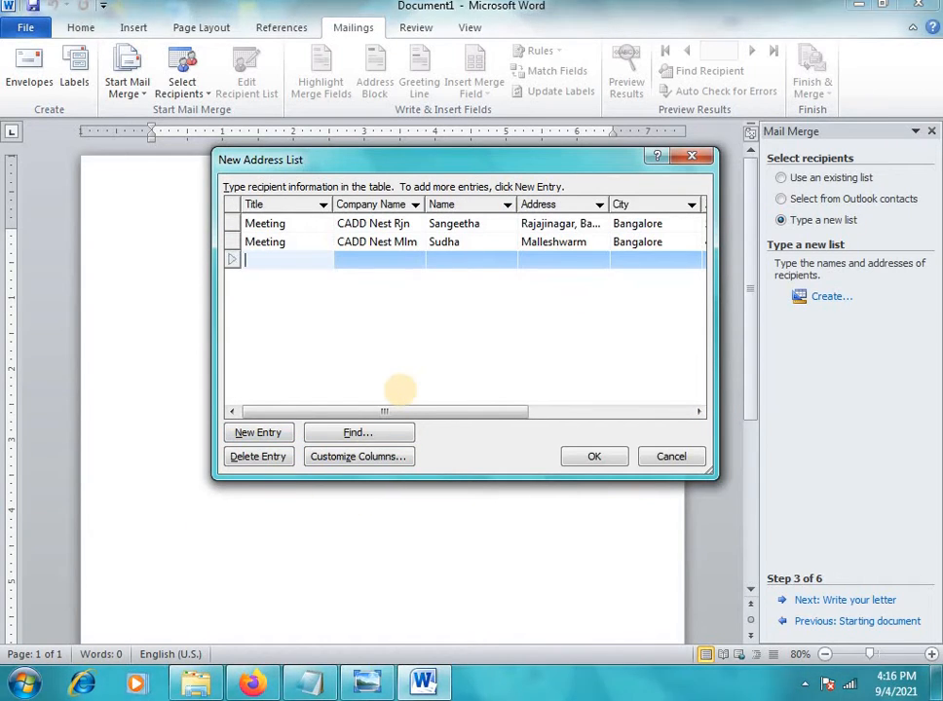
text(Meeting)
key(Tab)
text(C)
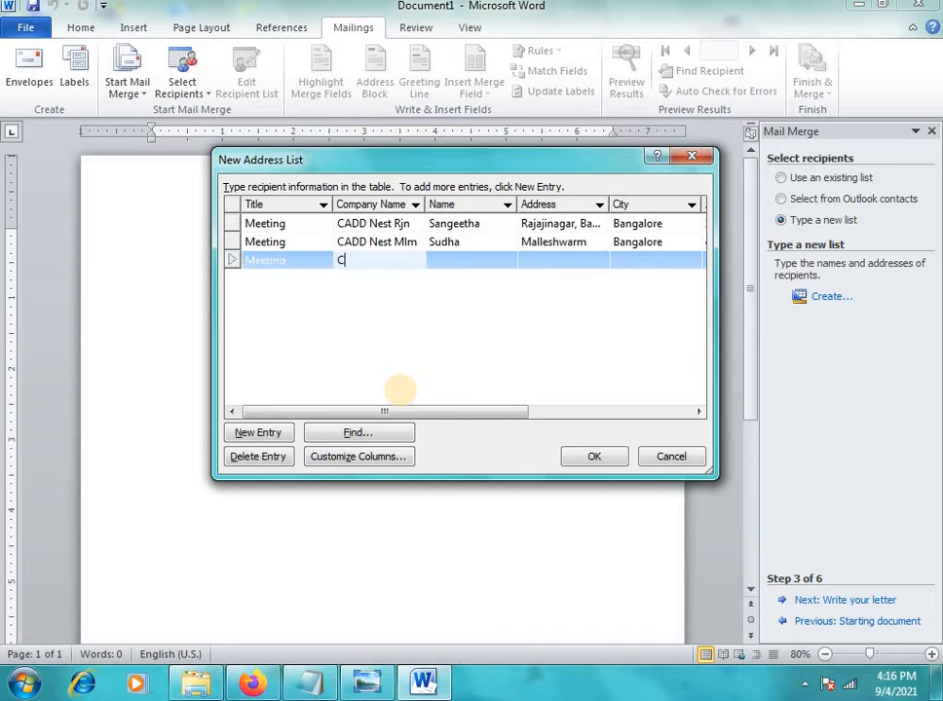
text(add n)
key(BackSpace)
key(BackSpace)
key(BackSpace)
key(BackSpace)
key(BackSpace)
key(BackSpace)
key(BackSpace)
text(ADD NEst)
text(Shp)
key(Tab)
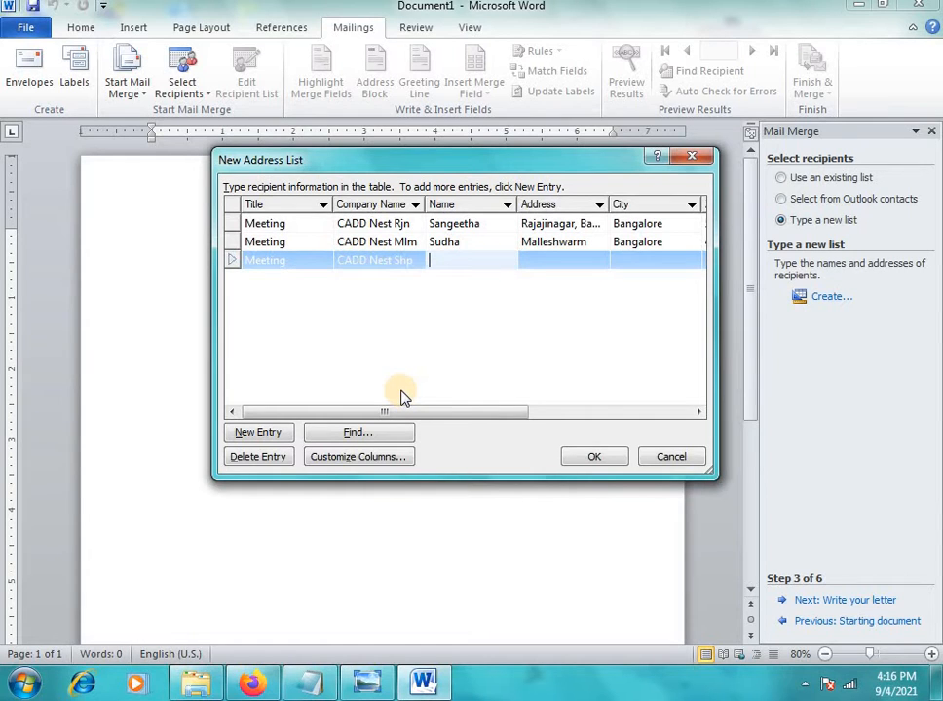
Fill in the third recipient's name, address, city, ZIP code, phone number and e-mail
text(Bhuvana)
key(Tab)
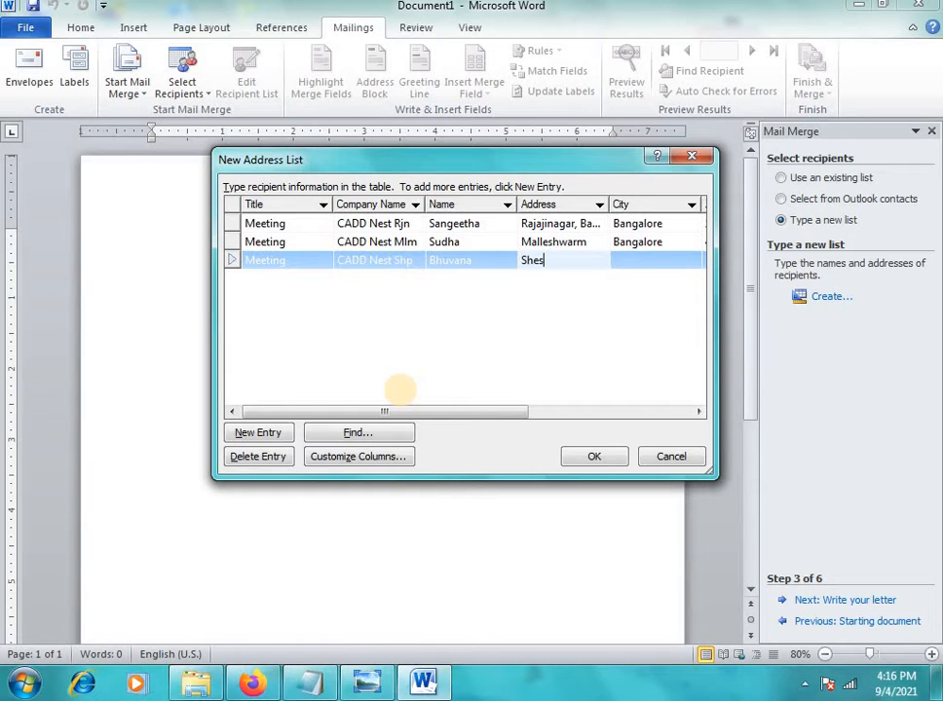
text(Sheshadripuram)
key(Tab)
text(Bangal)
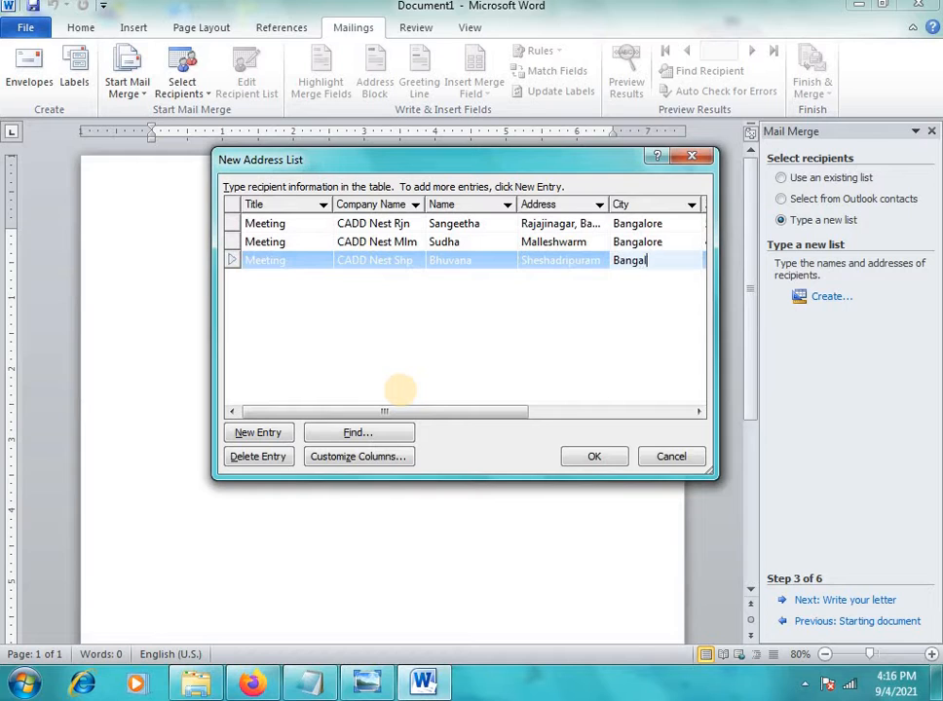
text(ore)
key(Tab)
text(465465465)
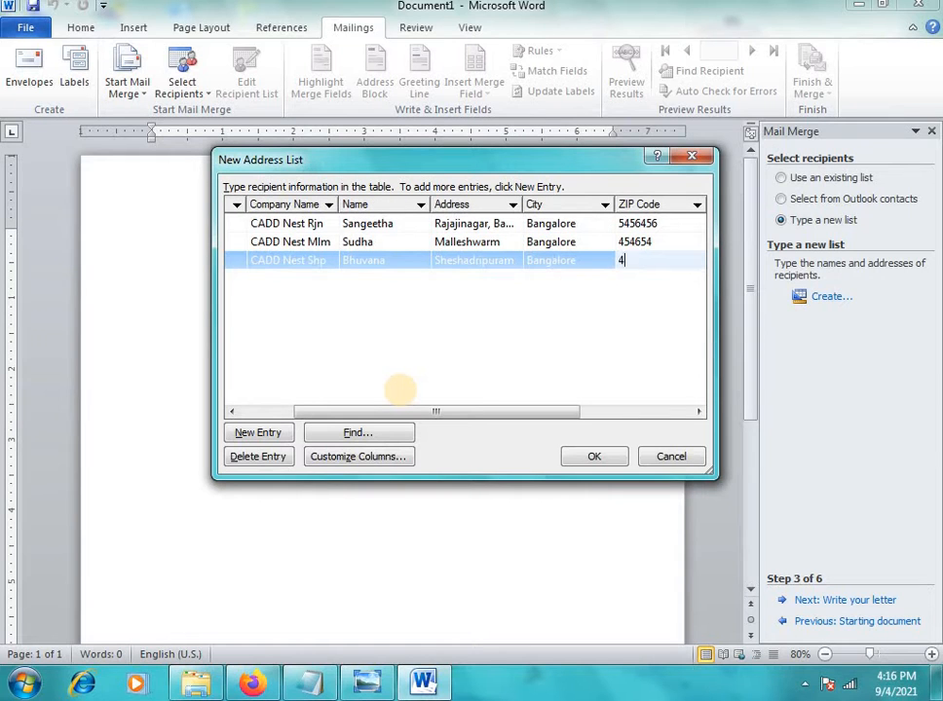
key(Tab)
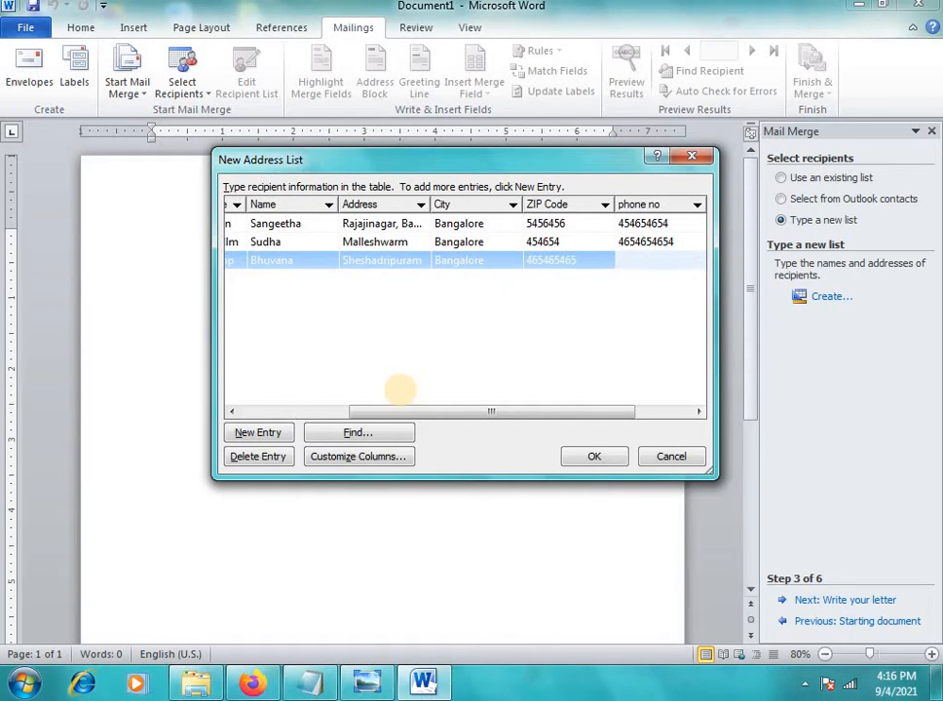
text(465465465)
key(Tab)
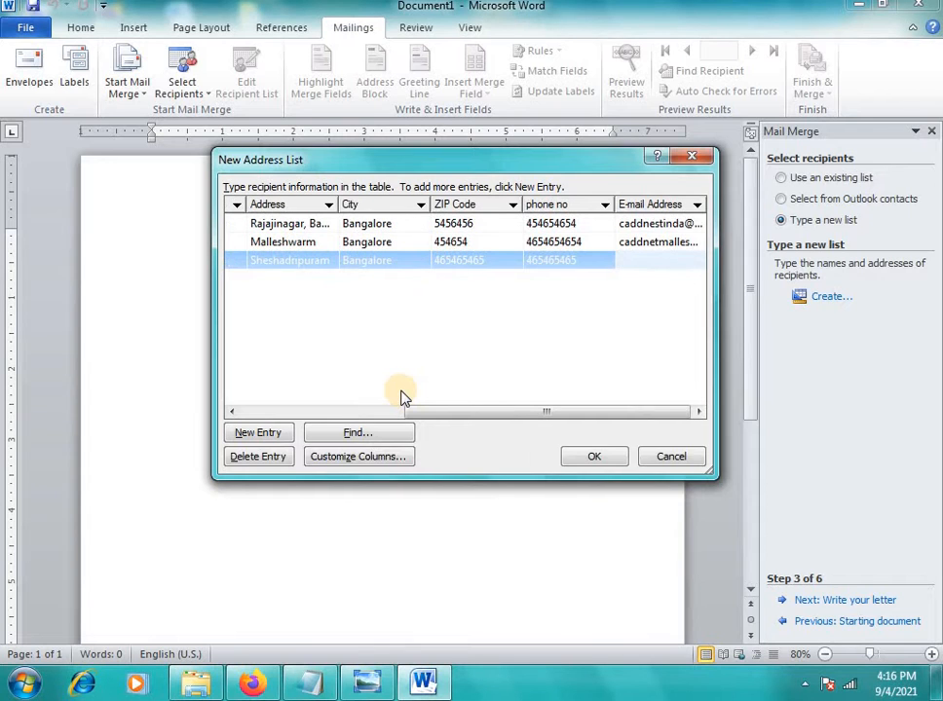
text(caddnestshadripuram)
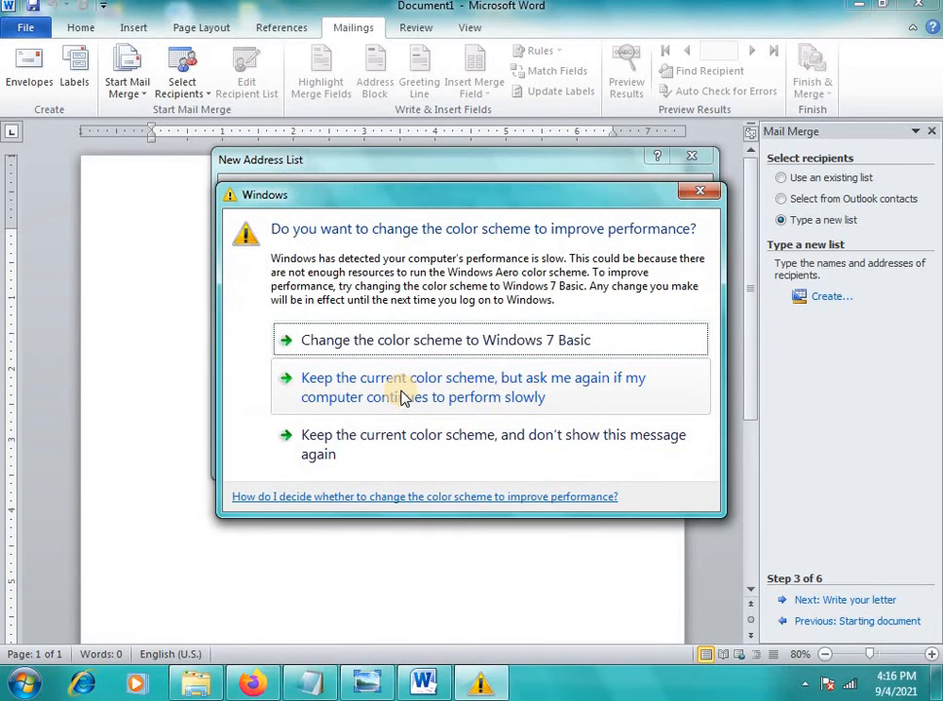
Dismiss the colour-scheme warning and retype the third recipient's full e-mail address
click(700, 191)
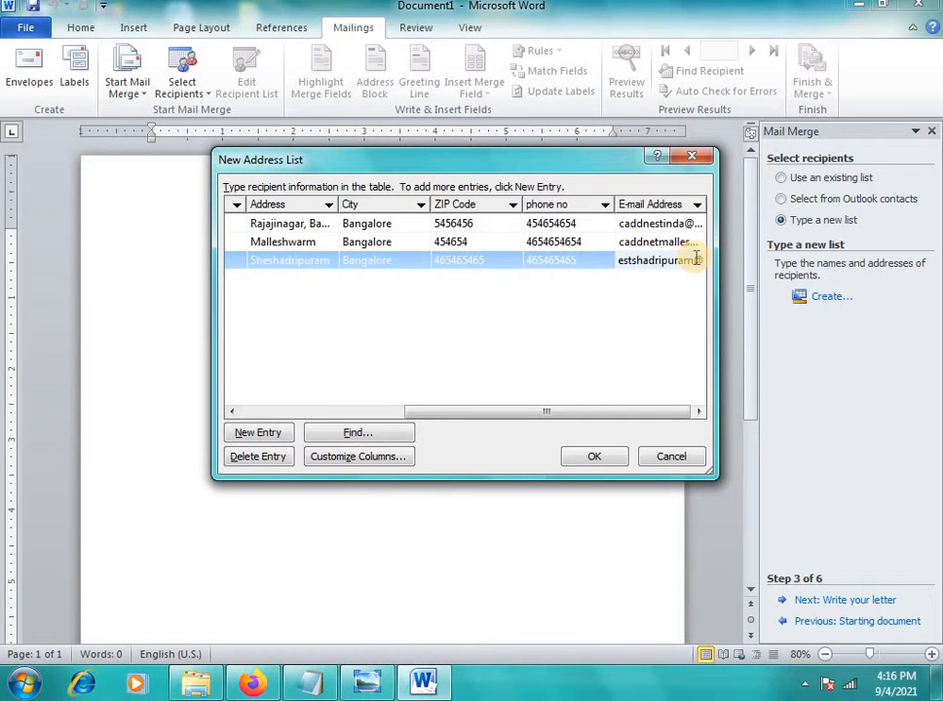
double_click(703, 261)
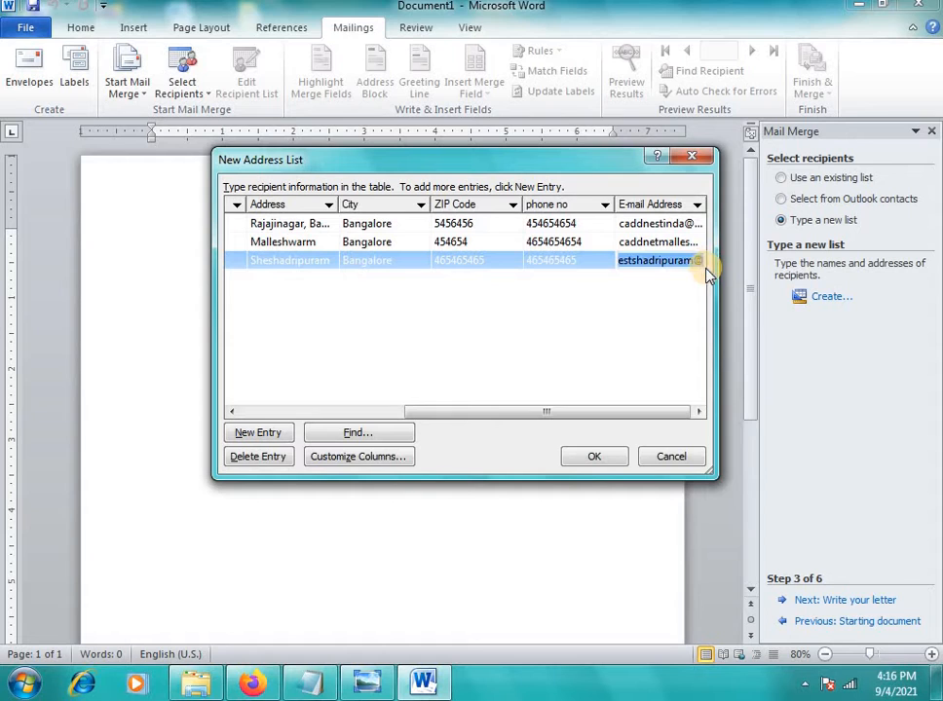
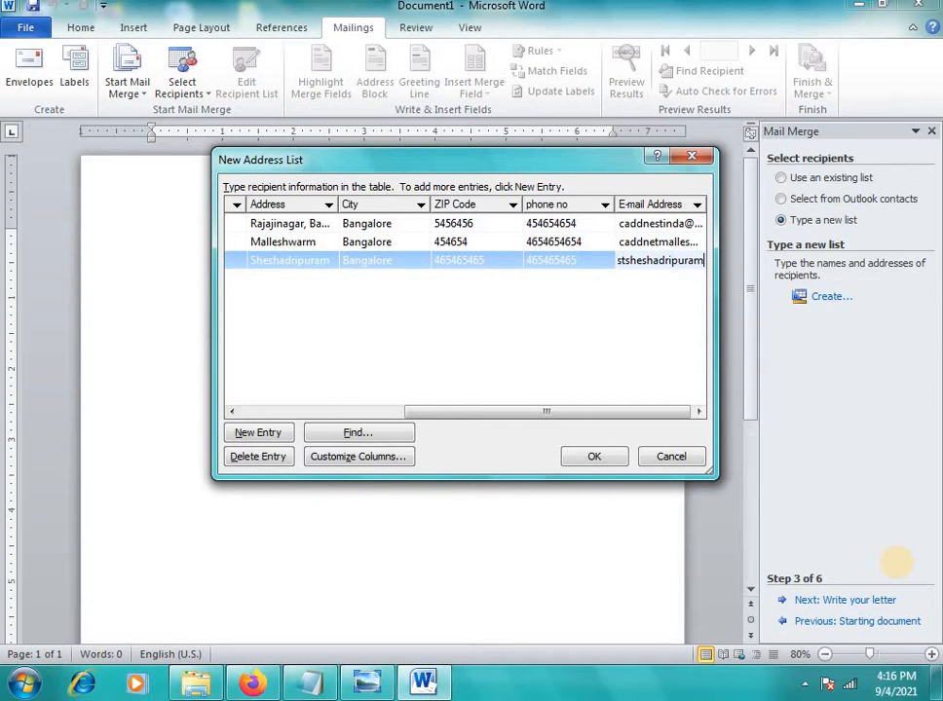
Add a fourth entry with title 'Meeting', the CADD Nest company and the recipient's name
click(278, 433)
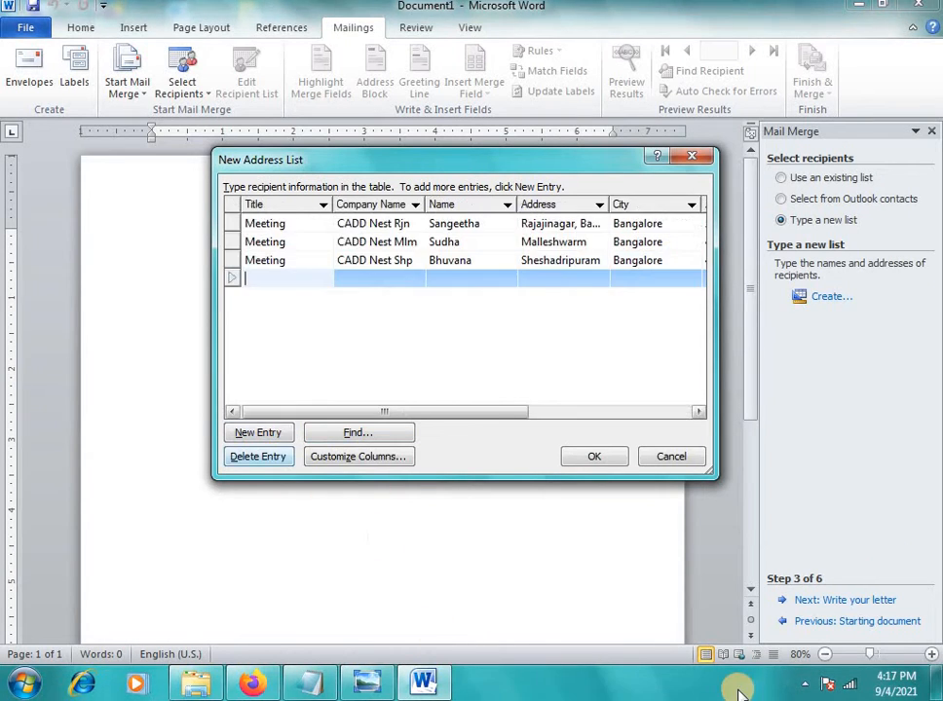
text(Meeti)
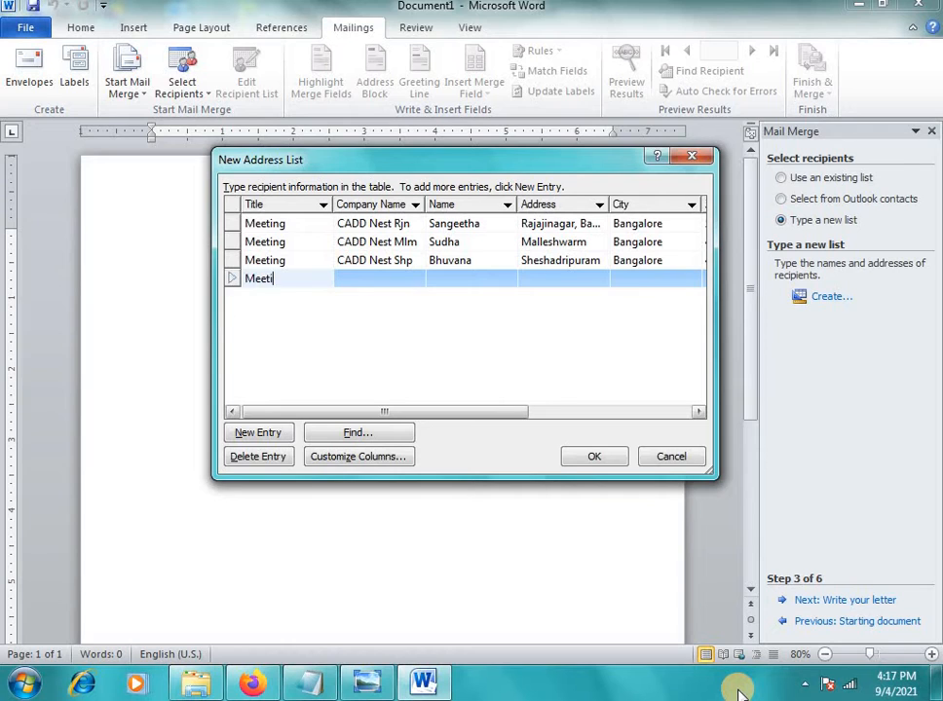
text(ng)
key(Tab)
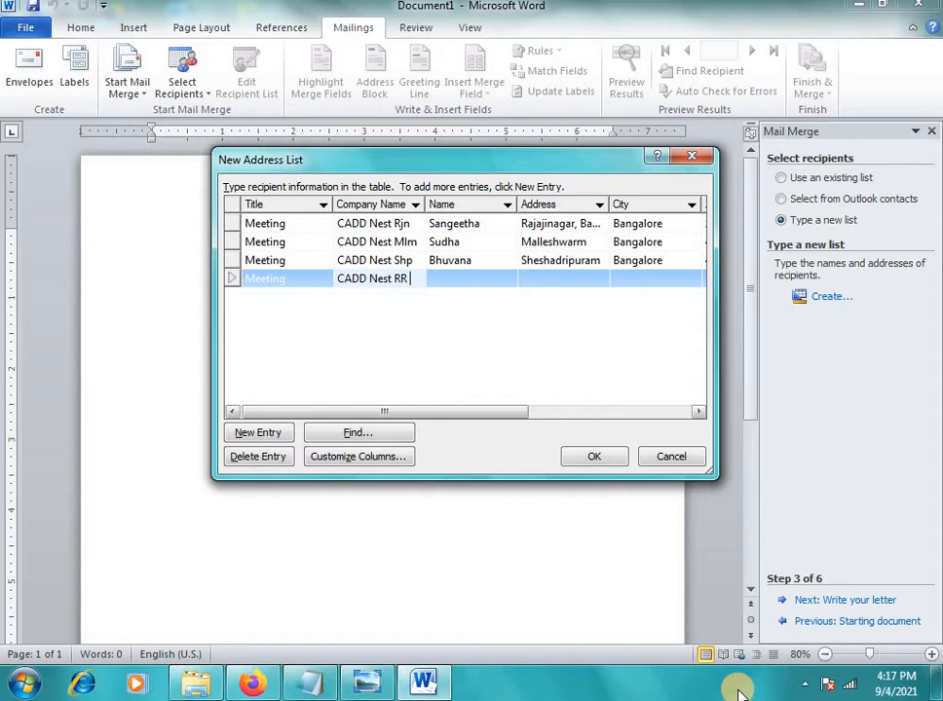
text(Nagar)
key(Tab)
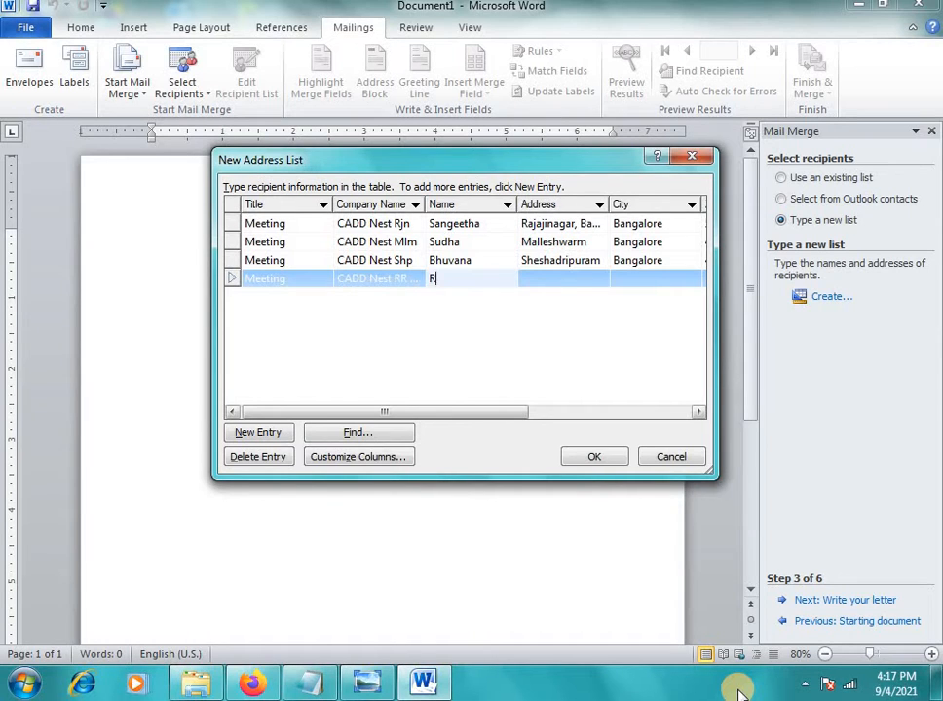
text(Rukmini)
Enter the fourth recipient's address, city, ZIP, phone and e-mail, then confirm the list
key(Tab)
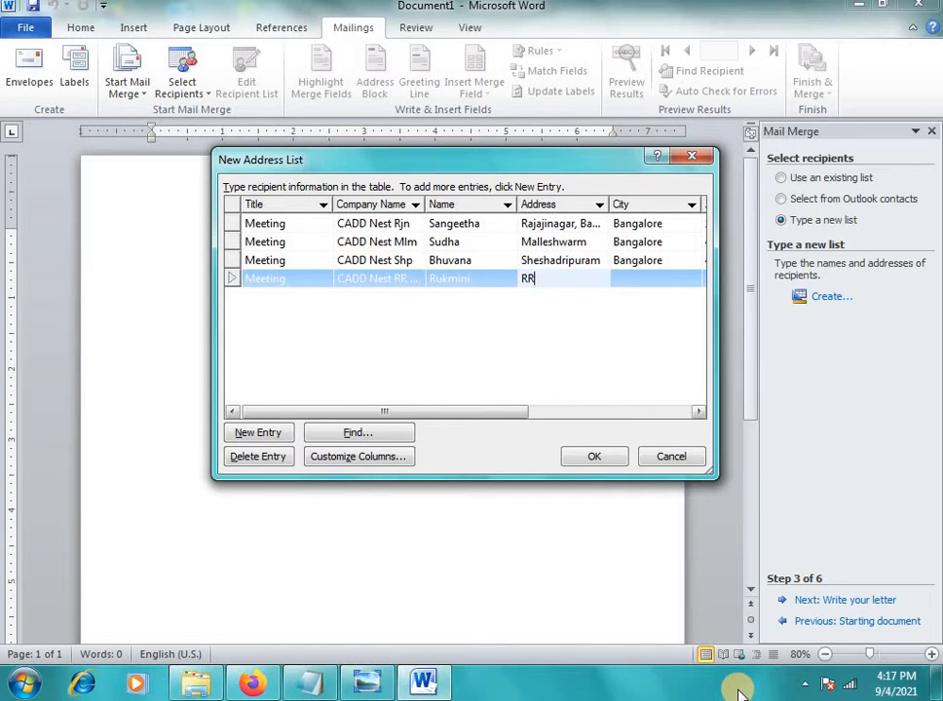
text(RR Nagar)
key(Tab)
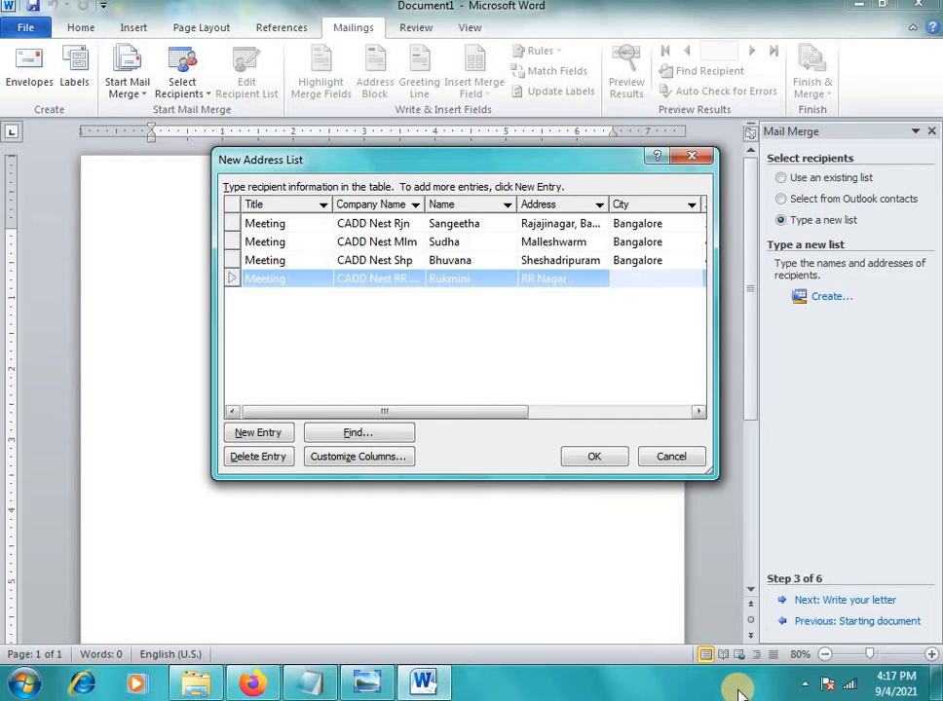
text(Bangalore)
key(Tab)
text(54654654)
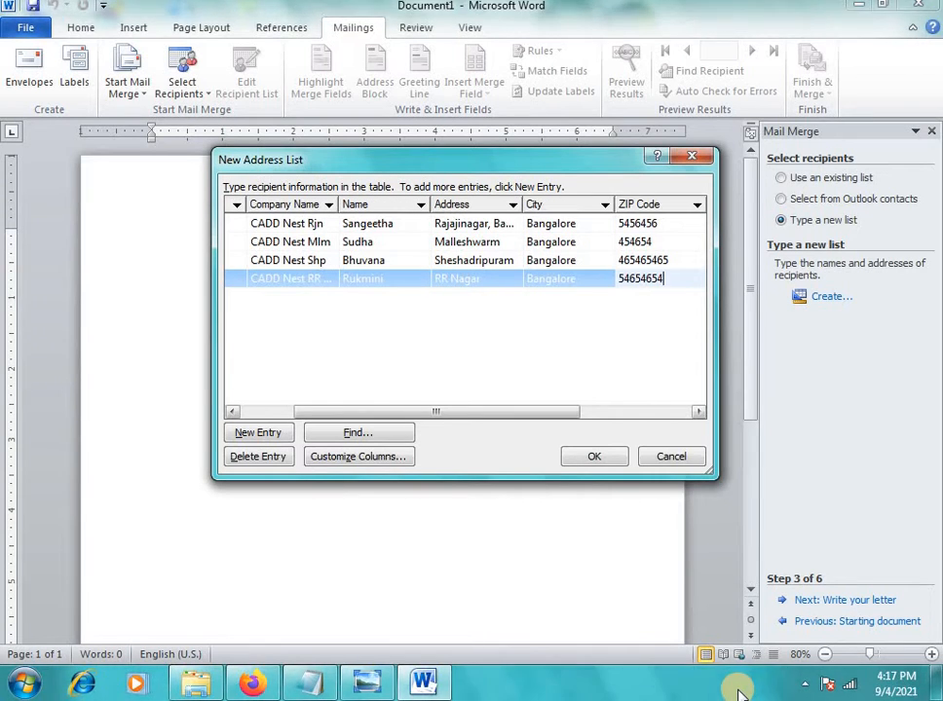
key(Tab)
text(456465465)
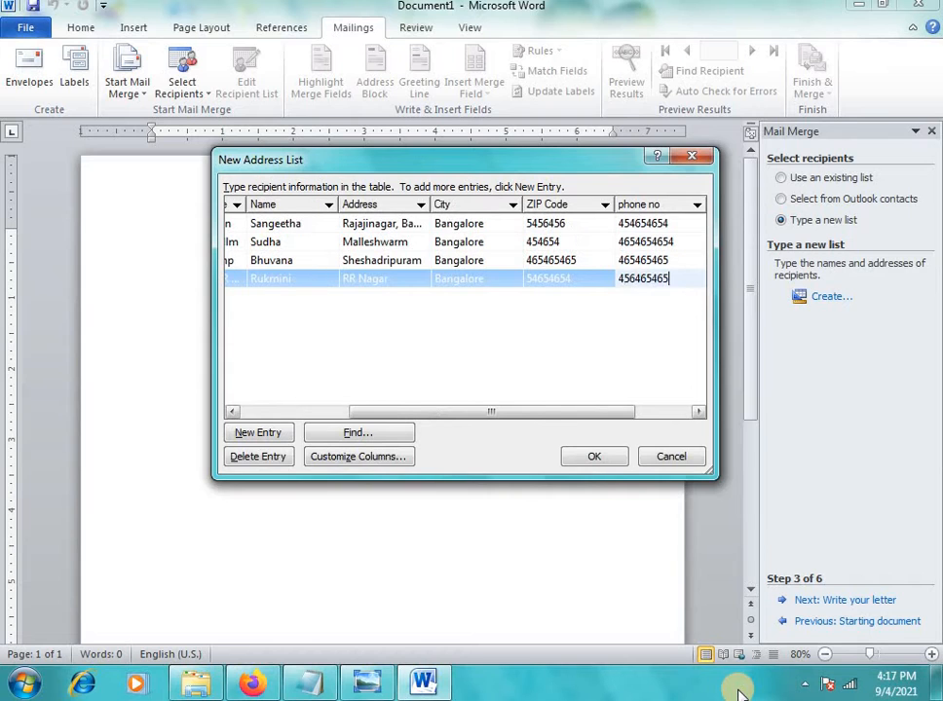
key(Tab)
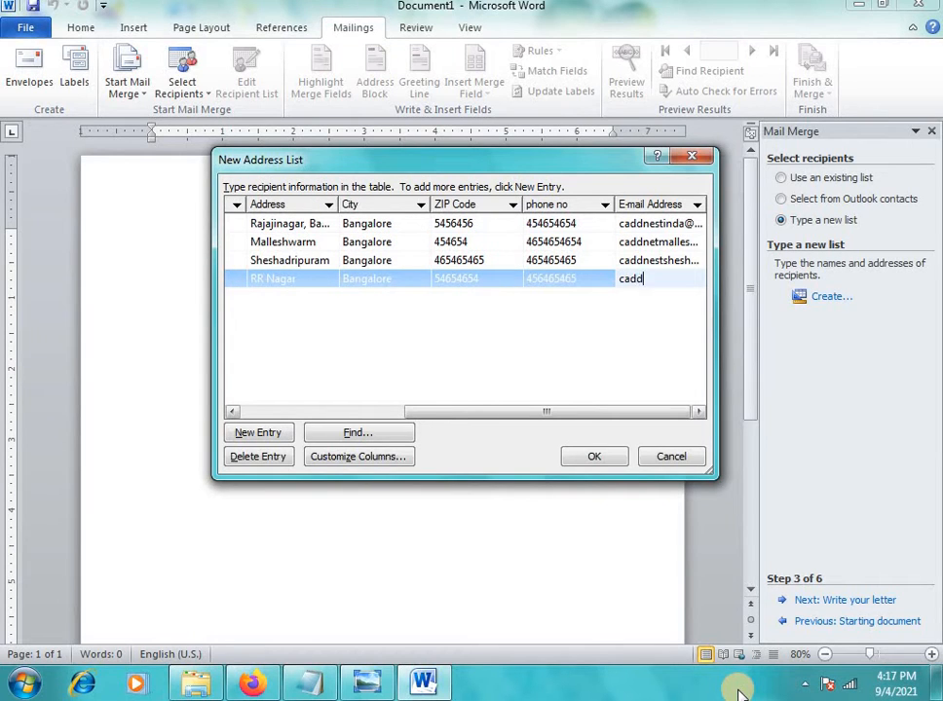
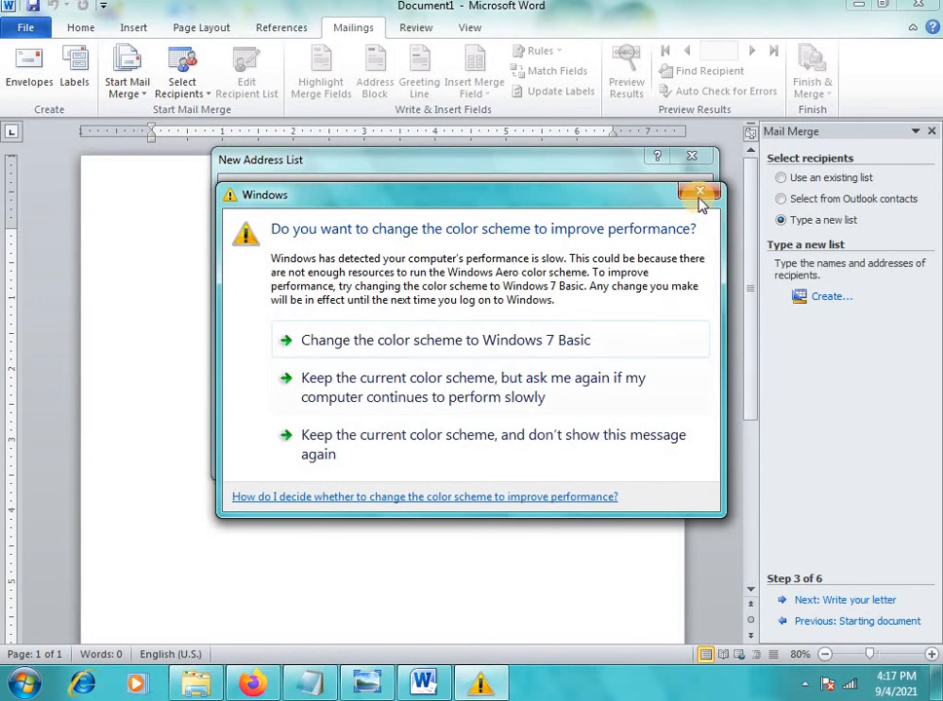
click(701, 201)
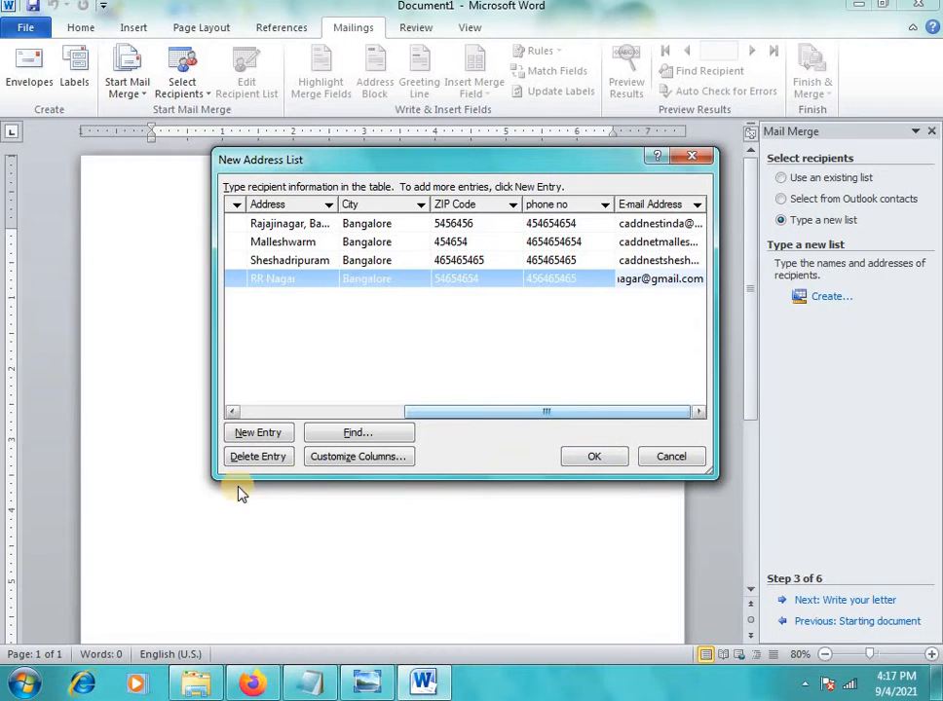
click(596, 456)
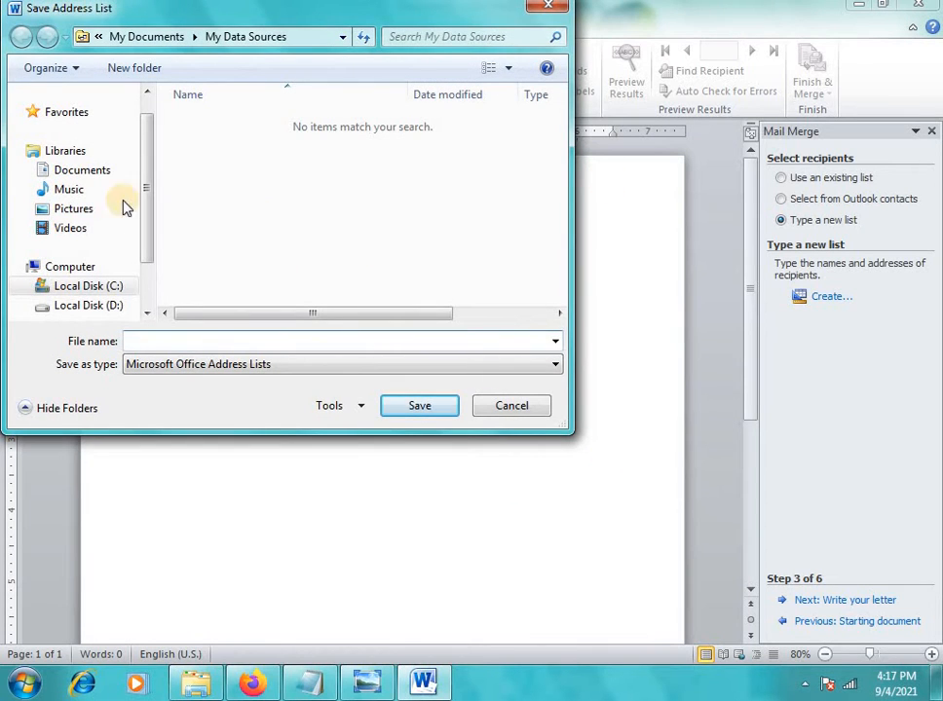
Create a new folder named 'mailmerge' on the Desktop and open it
drag(150, 246, 153, 183)
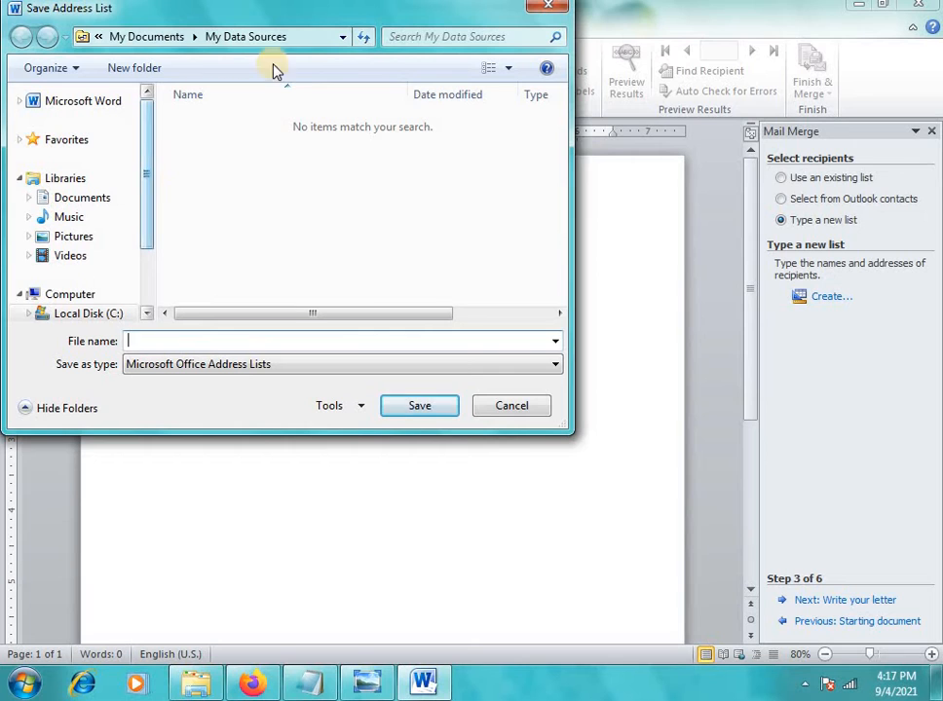
click(344, 39)
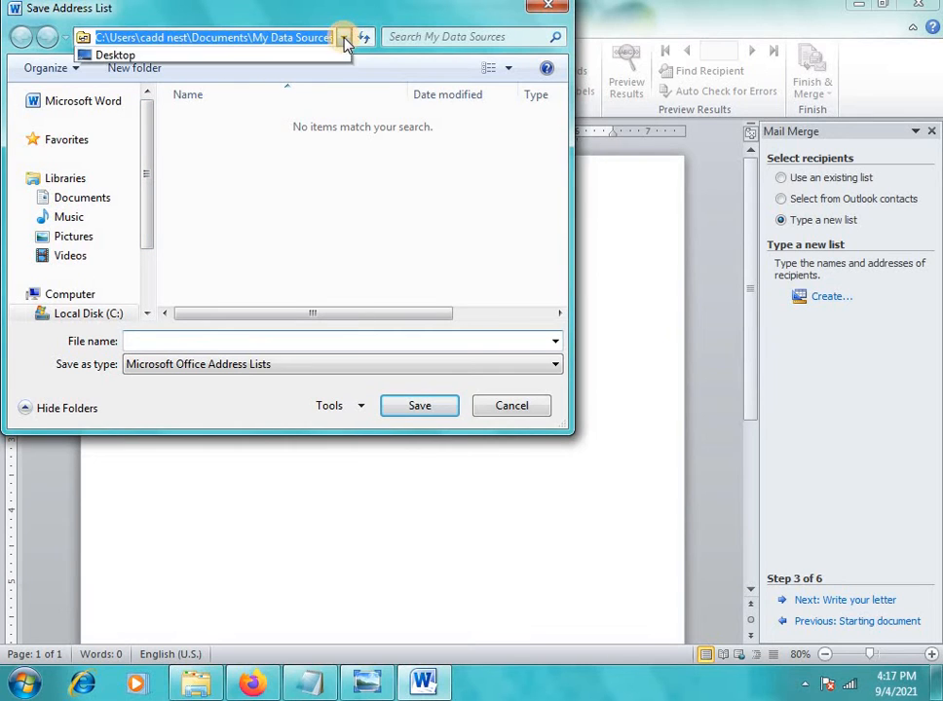
click(200, 54)
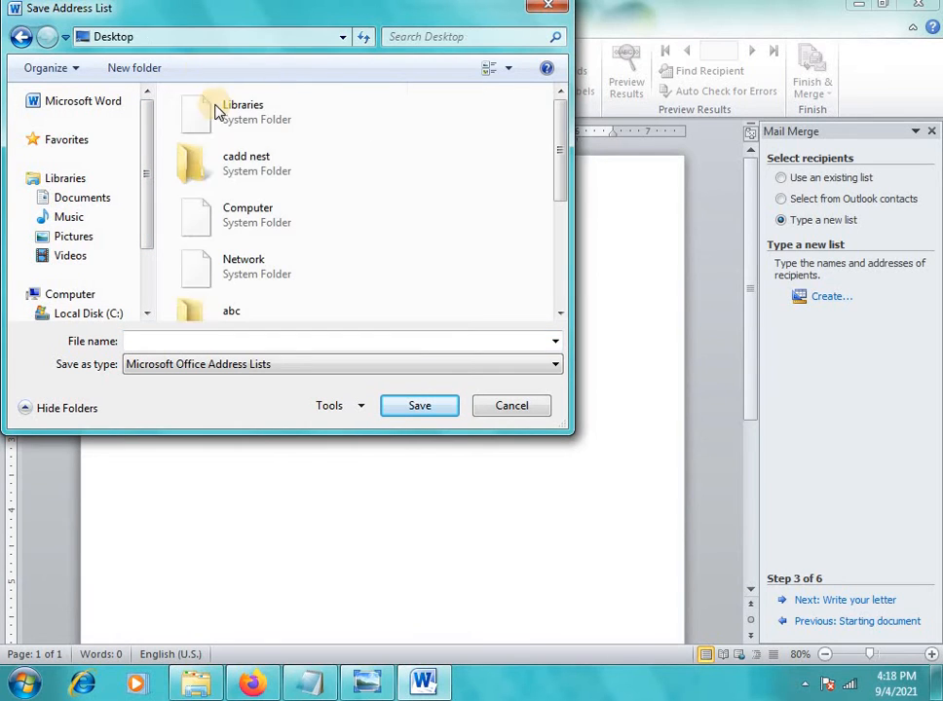
right_click(428, 147)
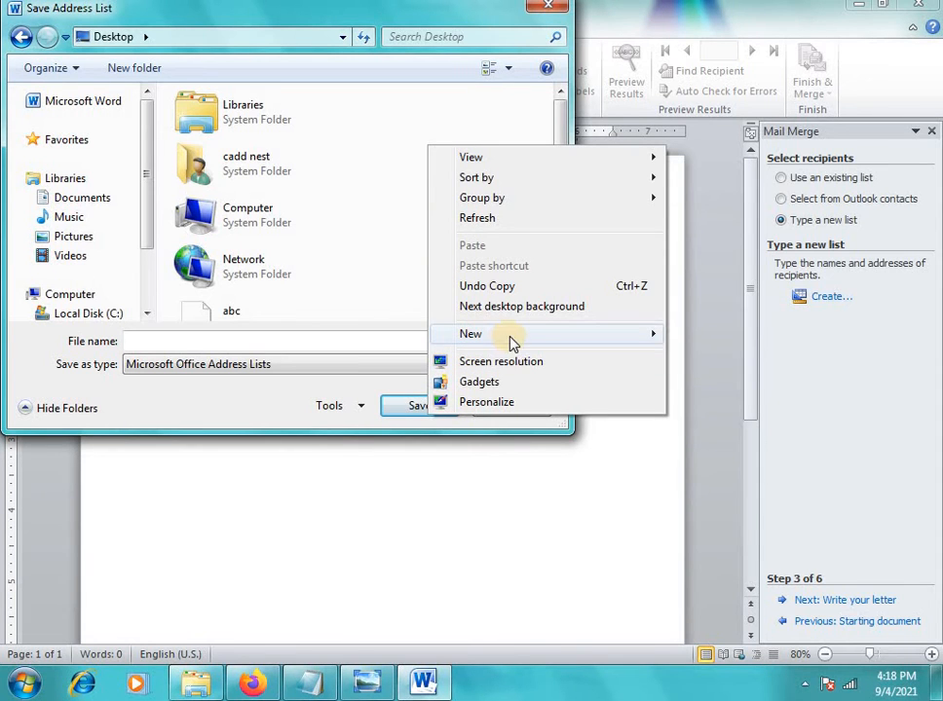
mouse_move(511, 336)
click(709, 257)
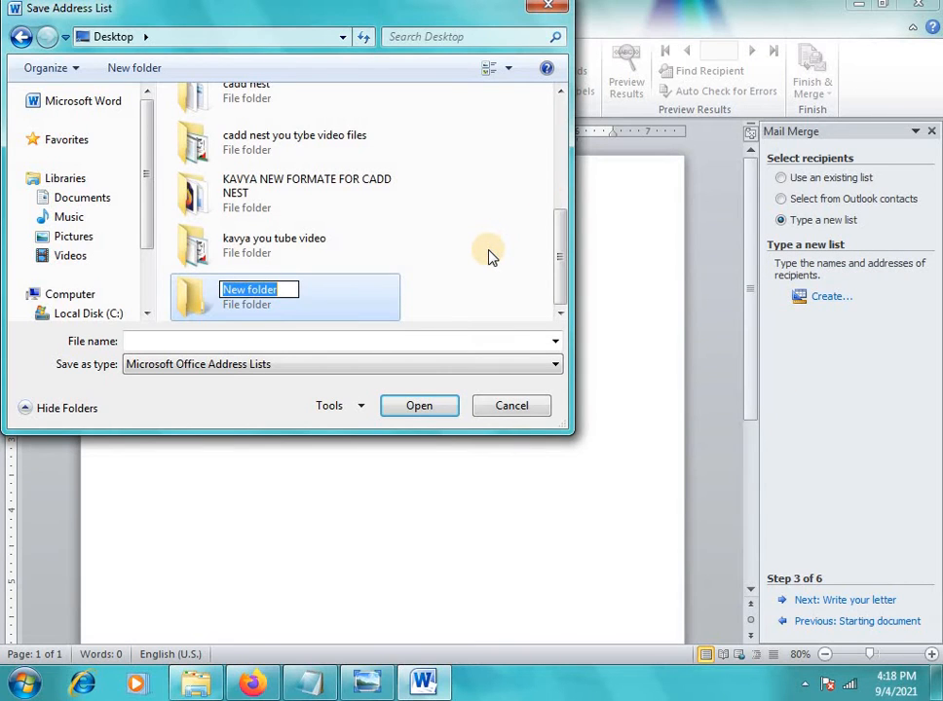
text(mailmerge)
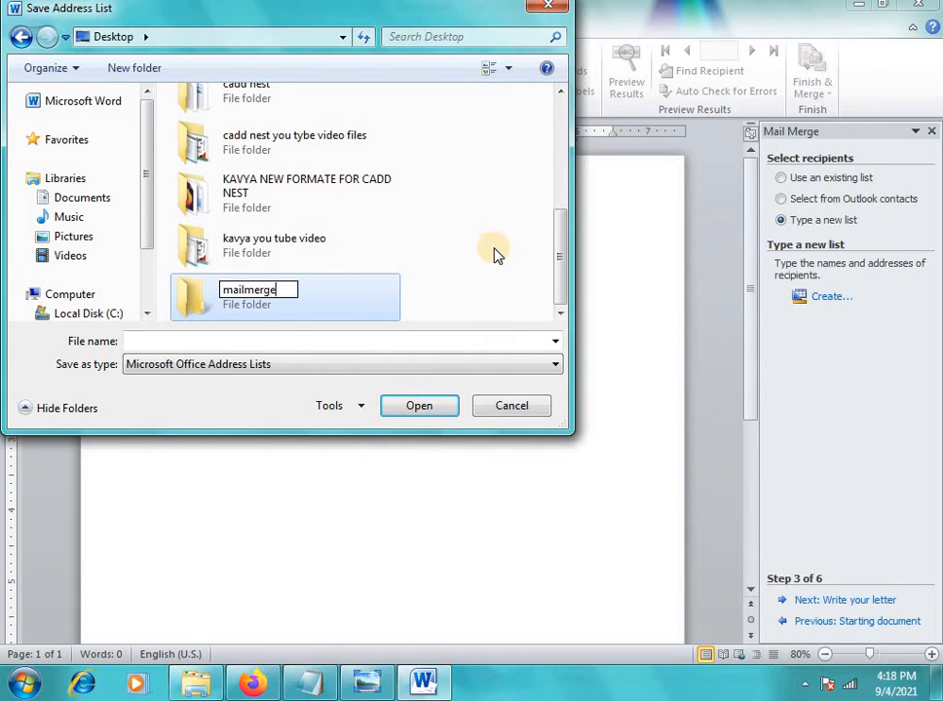
click(280, 310)
double_click(280, 310)
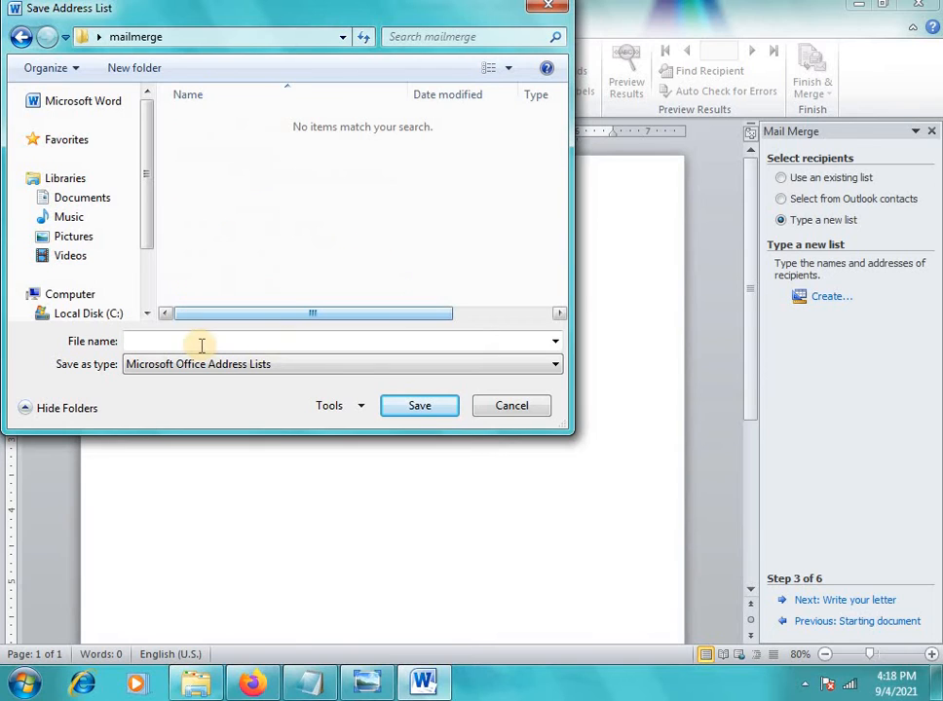
Save the list as 'company Address list' and accept the four recipients
text(Addres)
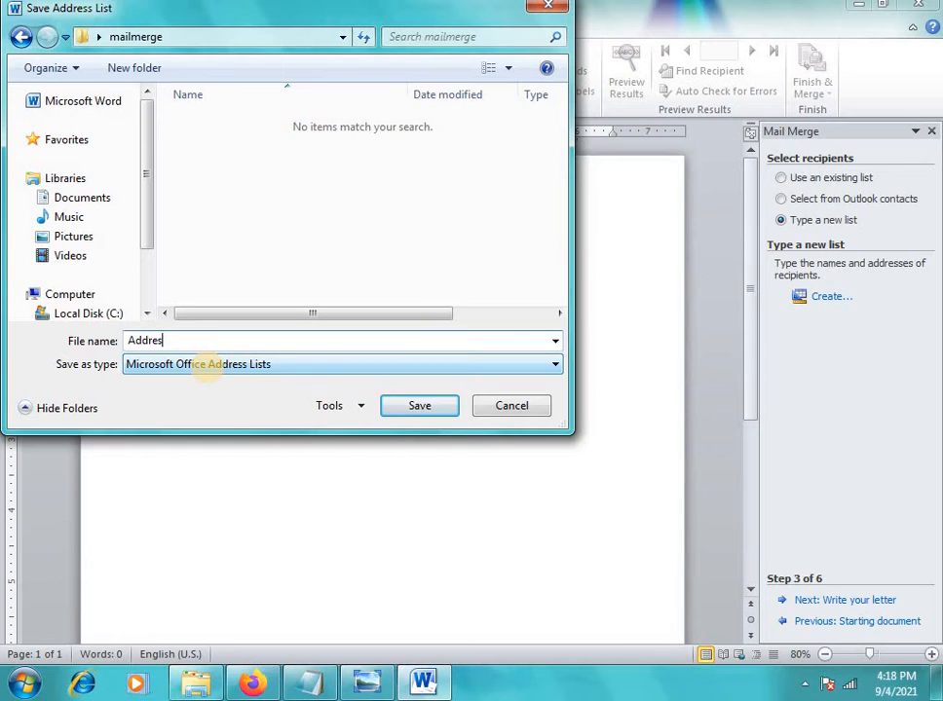
key(BackSpace)
key(BackSpace)
key(BackSpace)
key(BackSpace)
key(BackSpace)
key(BackSpace)
text(company Addre)
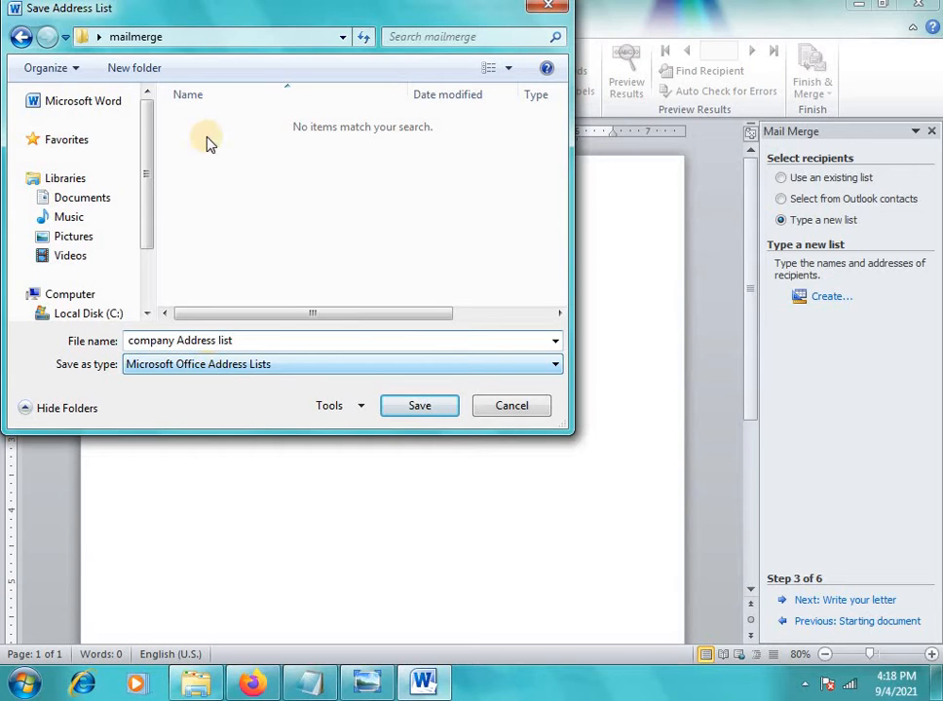
click(422, 407)
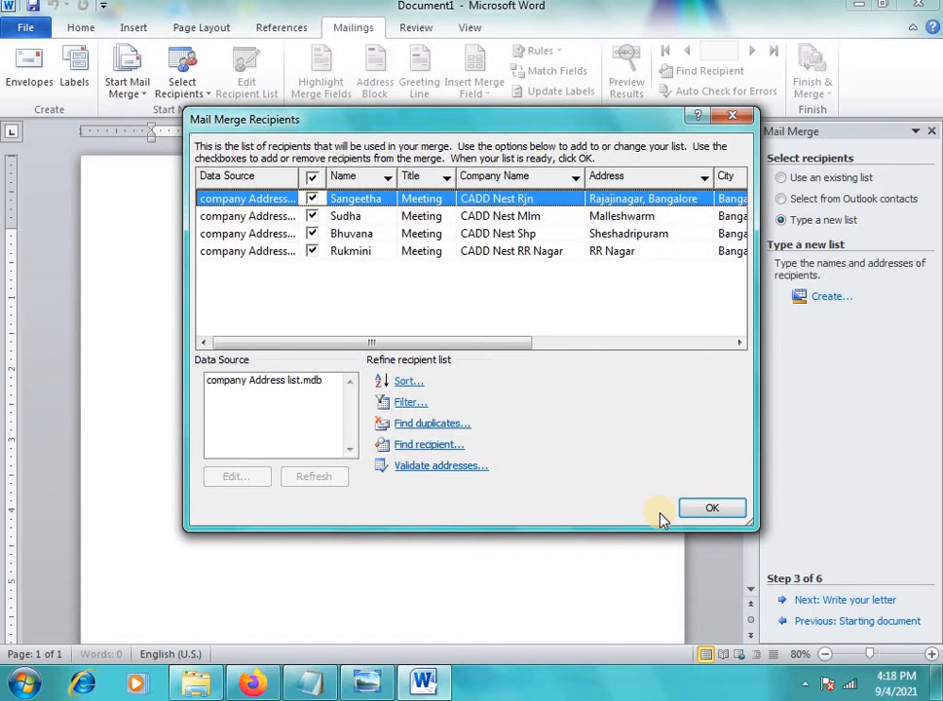
click(689, 507)
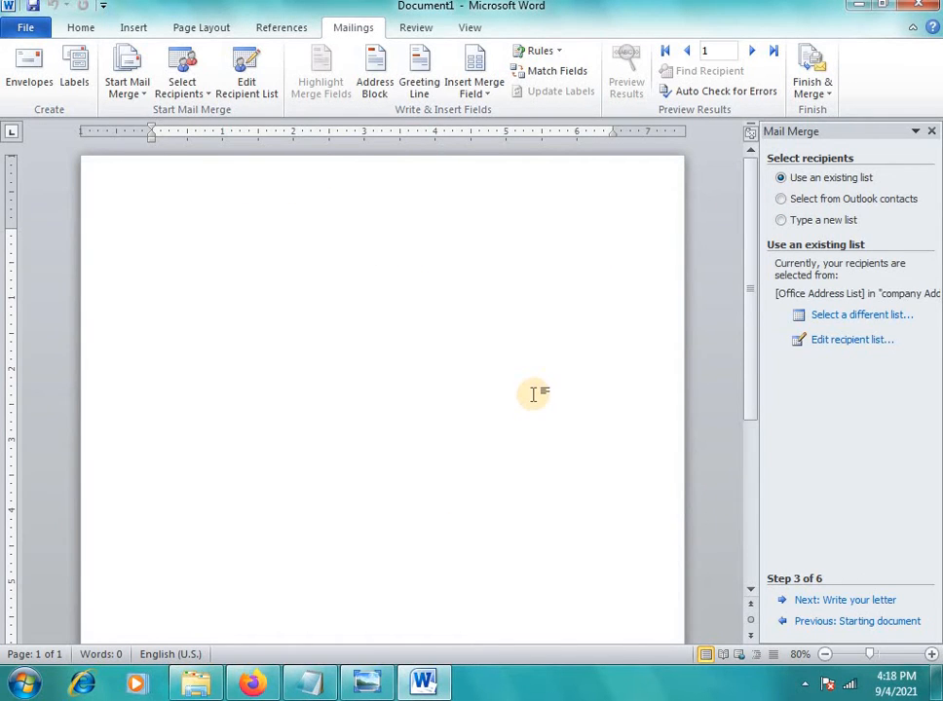
Insert the Title, Company_Name, Name and Address merge fields on their own lines
click(490, 106)
click(488, 121)
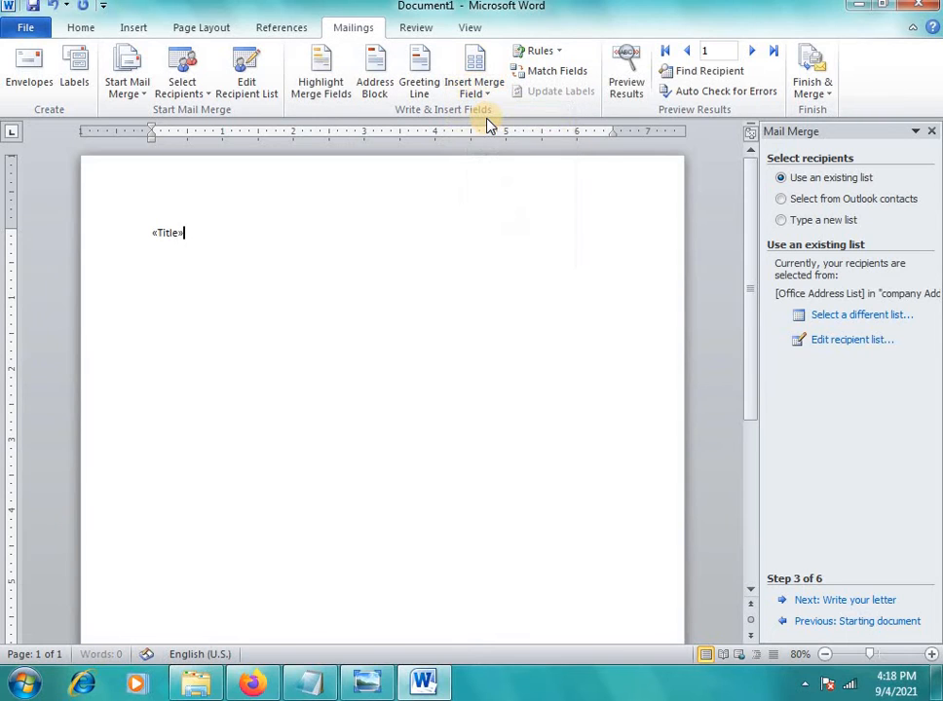
key(Return)
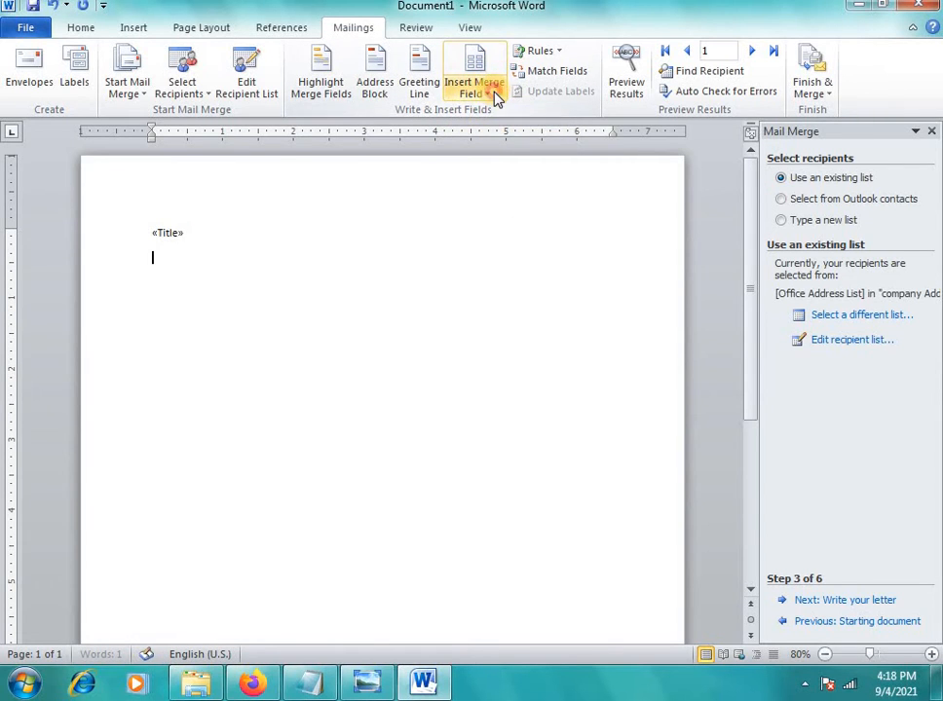
click(497, 98)
click(495, 133)
click(482, 92)
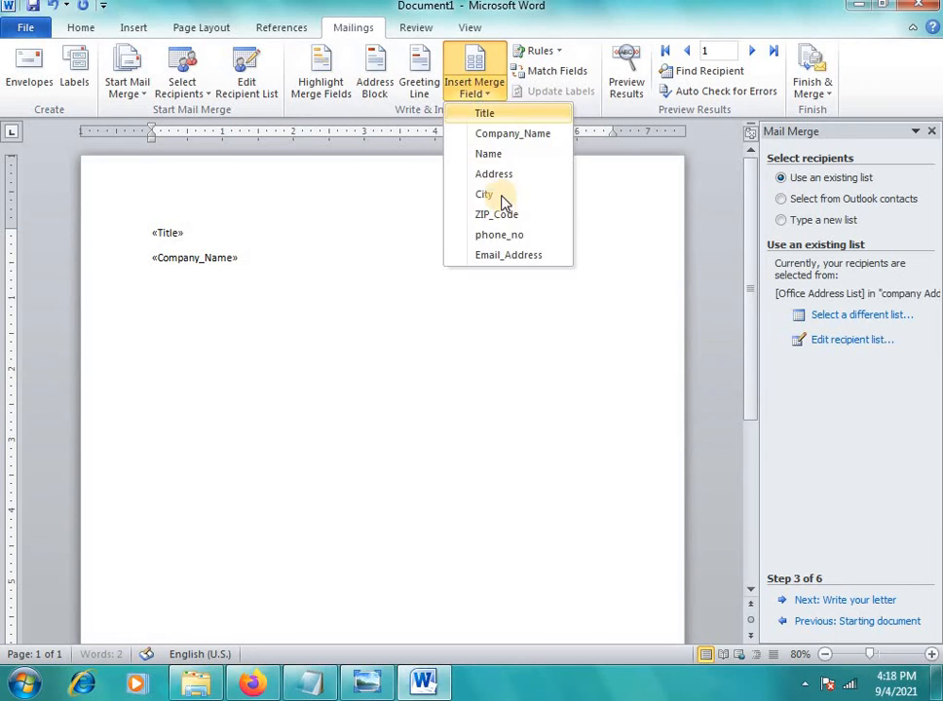
click(488, 154)
key(Return)
click(482, 93)
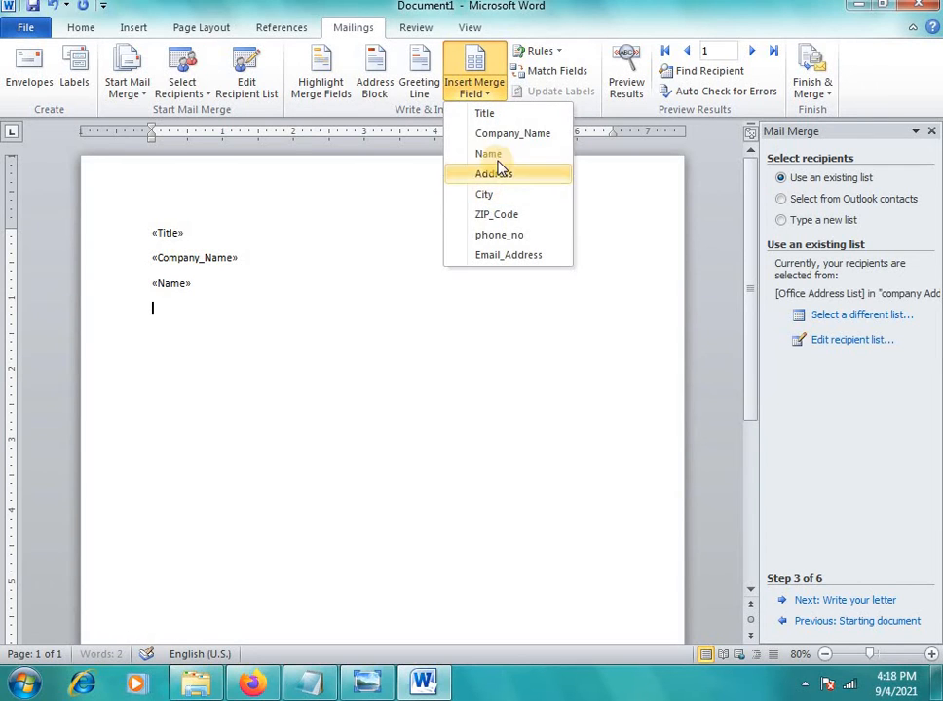
click(493, 173)
key(Return)
Add the City, ZIP_Code, phone_no and Email_Address merge fields, then leave a blank line
click(482, 93)
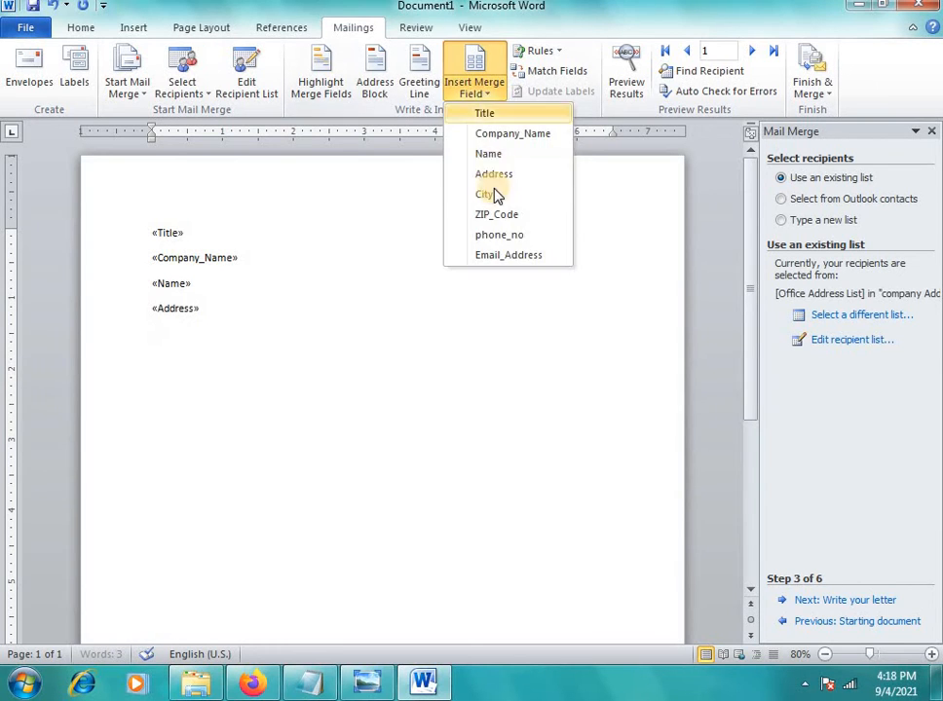
click(486, 195)
key(Return)
click(477, 93)
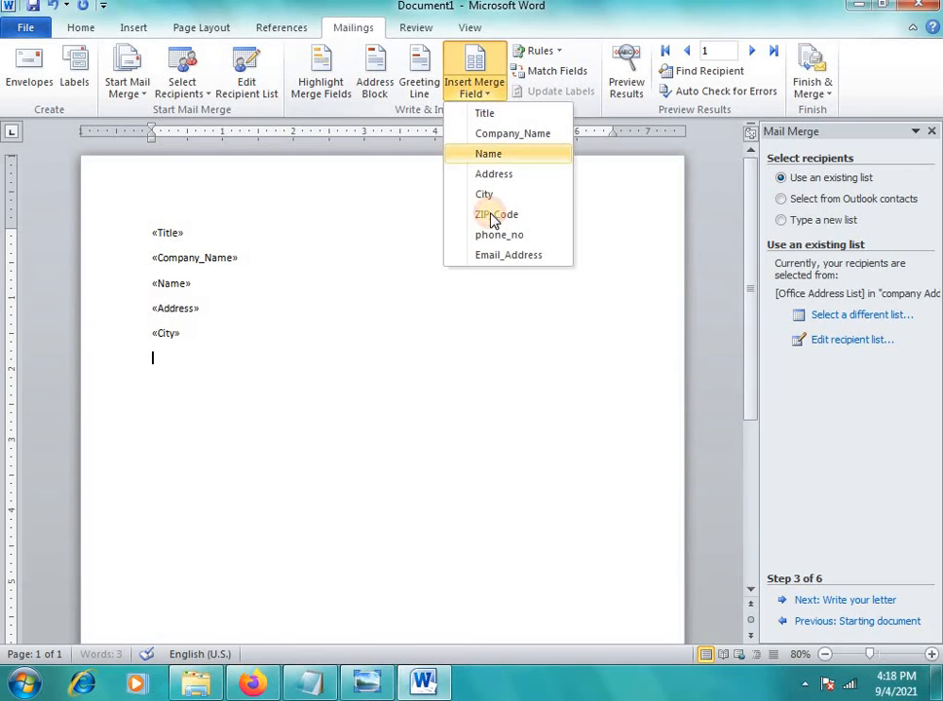
click(496, 214)
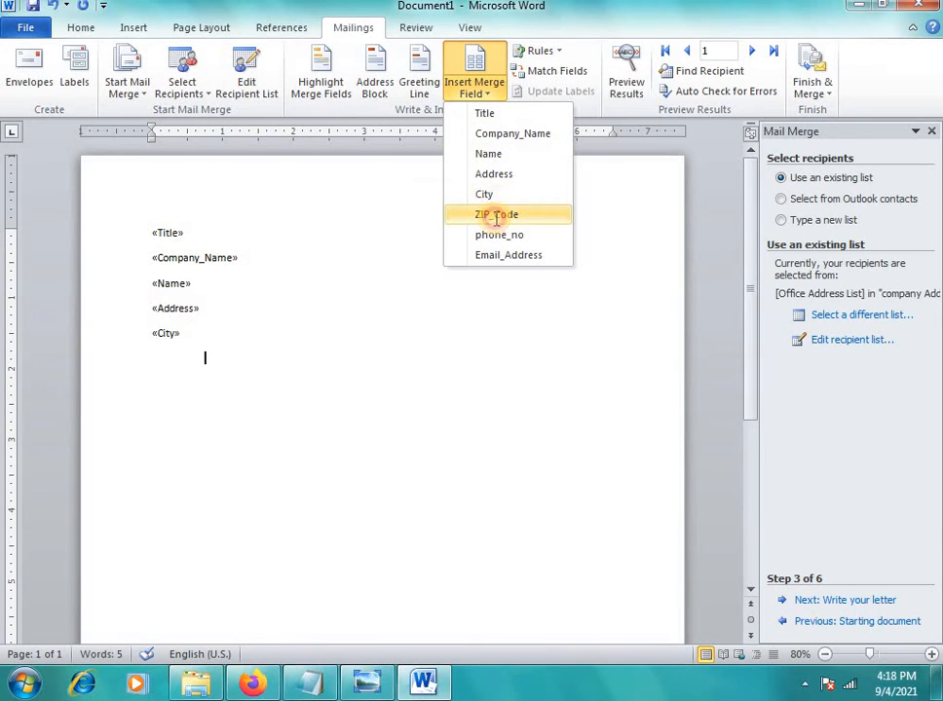
key(Return)
click(486, 97)
click(490, 232)
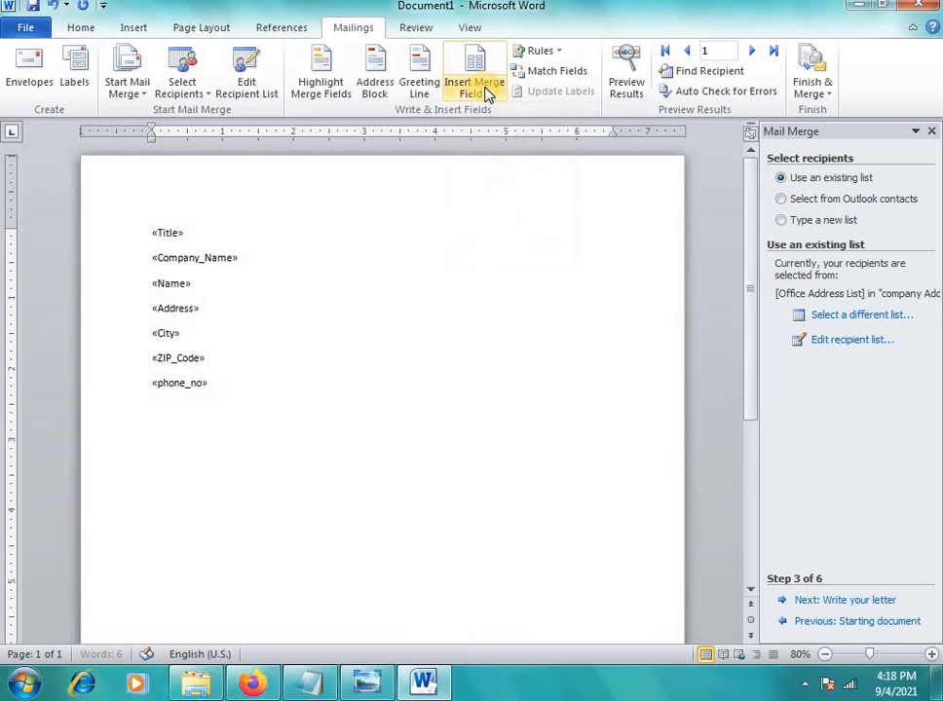
key(Return)
click(490, 93)
click(506, 253)
key(Return)
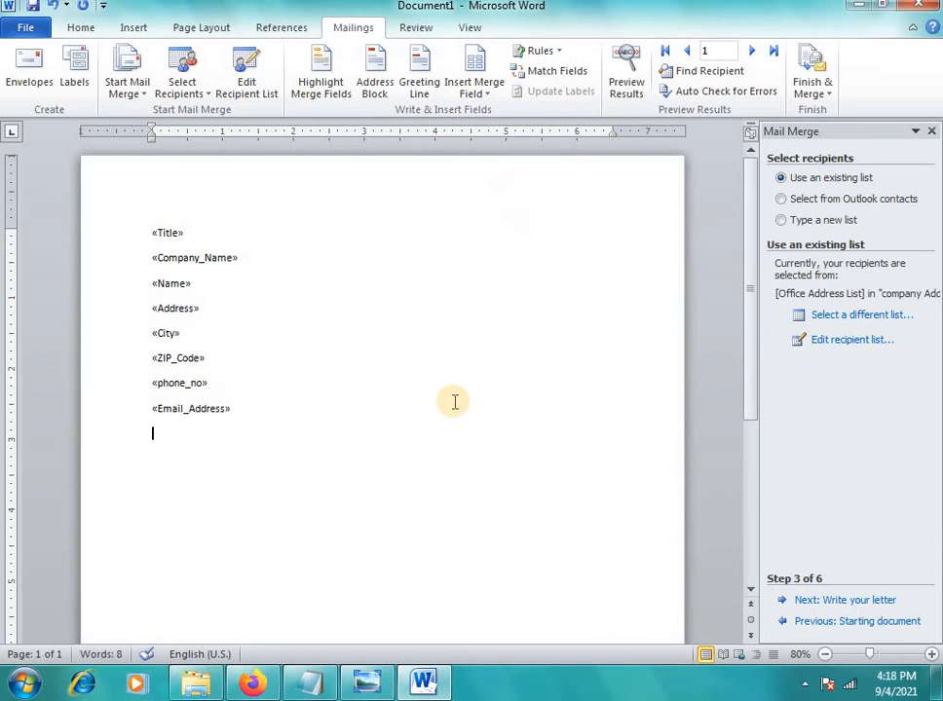
key(Return)
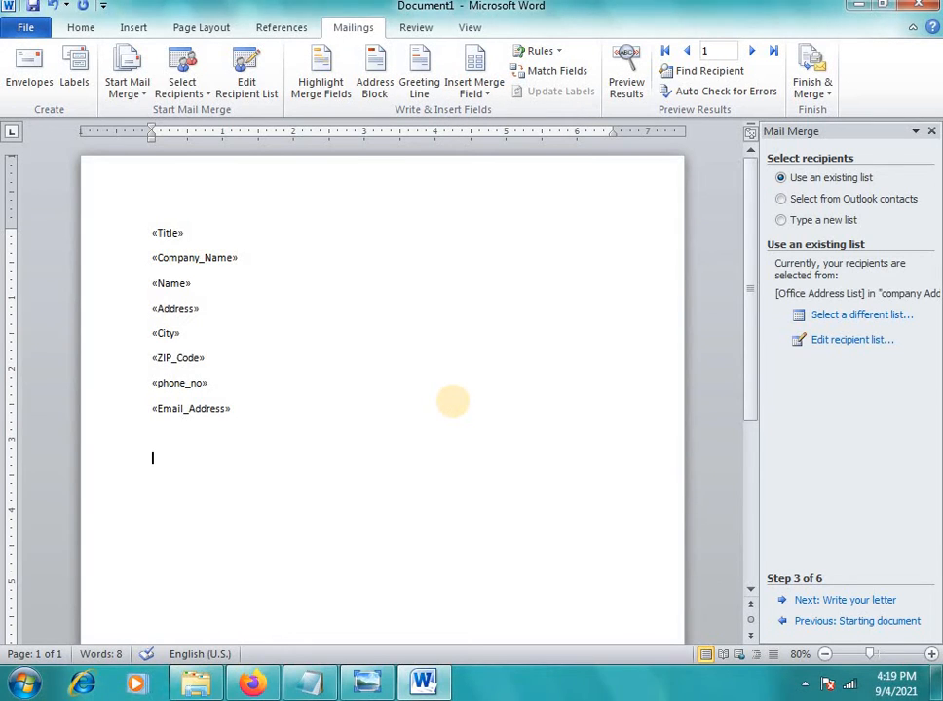
Type the greeting 'Respected Sir/ Madam' and a subject line reading 'Seduled for meeting'
text(Respecte)
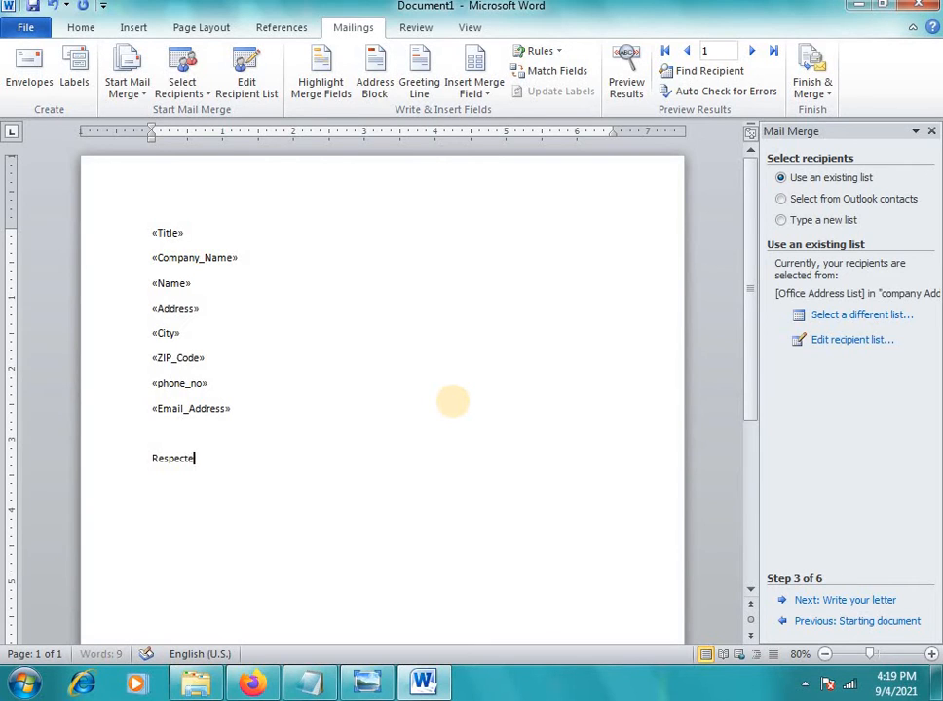
text(d Sir/)
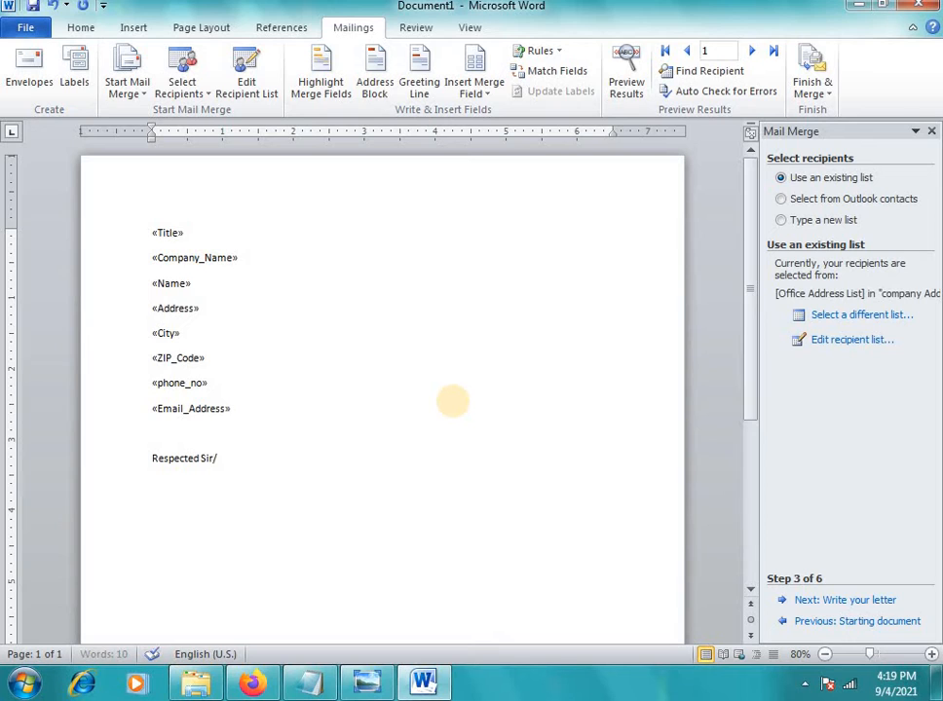
text( Madam)
key(Return)
text(Subject:)
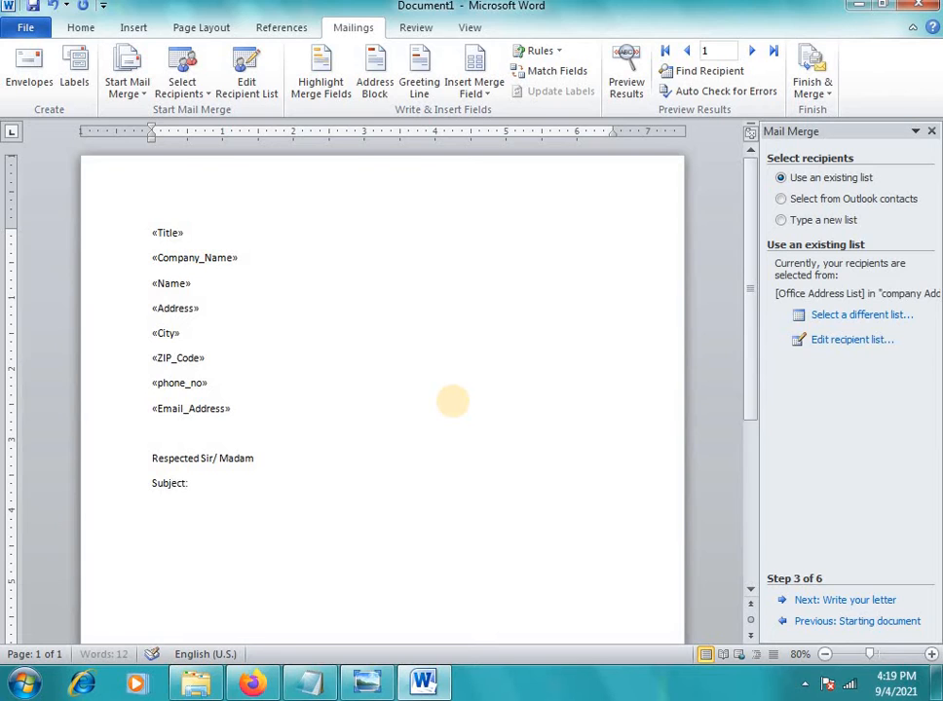
text(Seduled for meet)
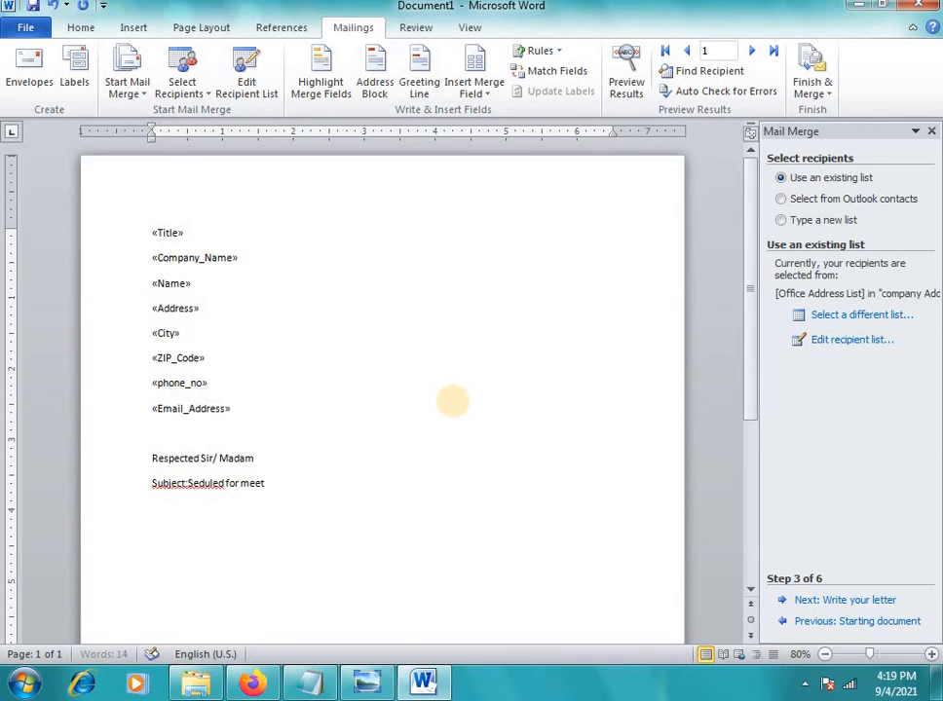
text(ing)
Correct the misspelled subject word to 'Scheduled' using the spelling suggestions
click(200, 484)
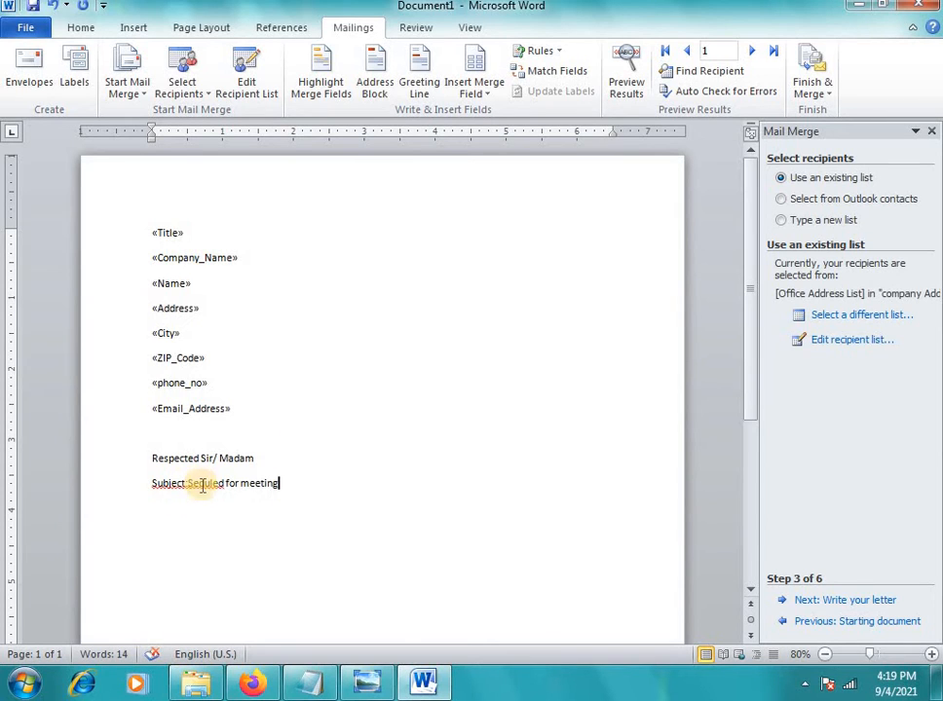
right_click(200, 484)
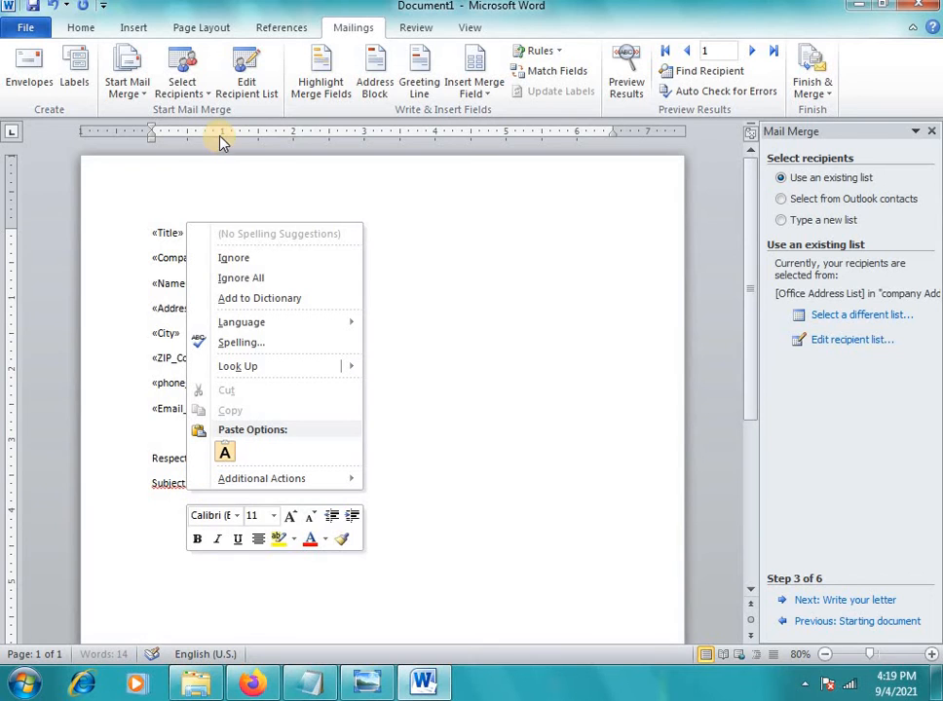
click(176, 513)
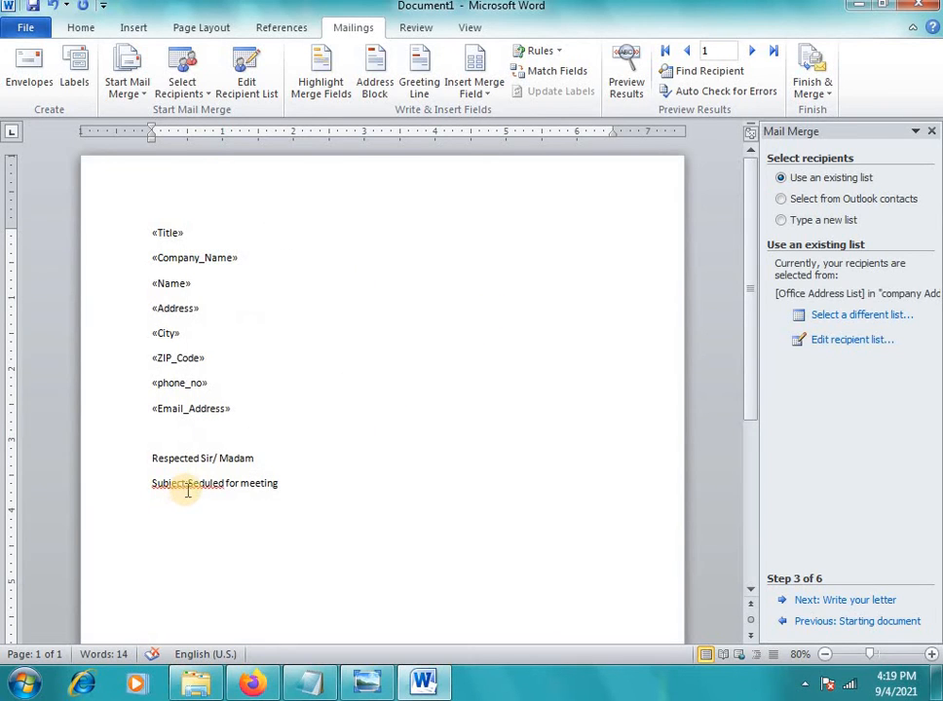
click(188, 487)
right_click(200, 487)
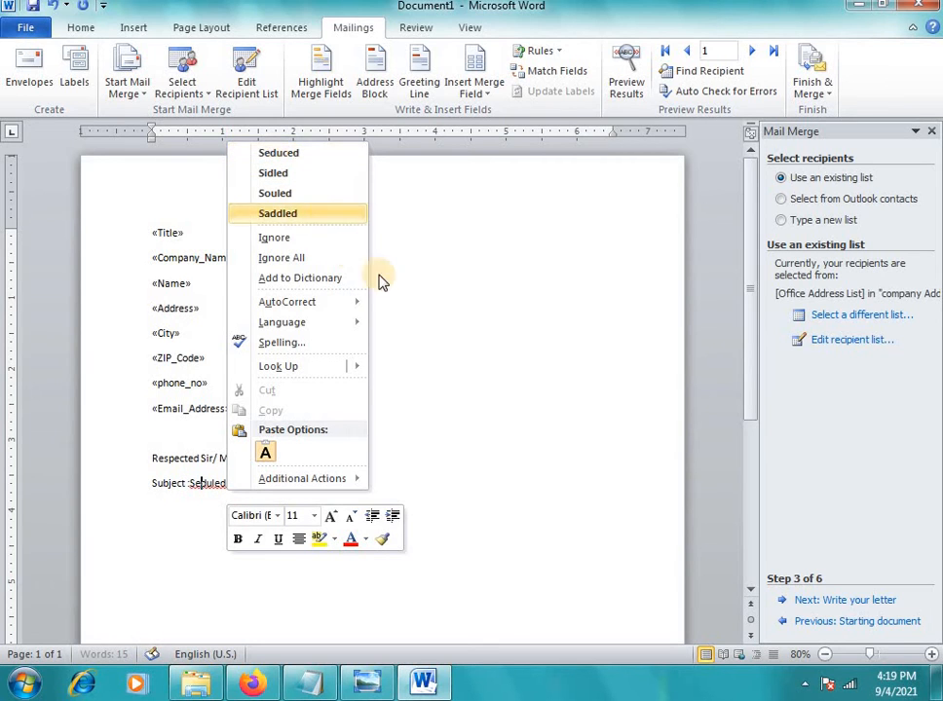
click(226, 480)
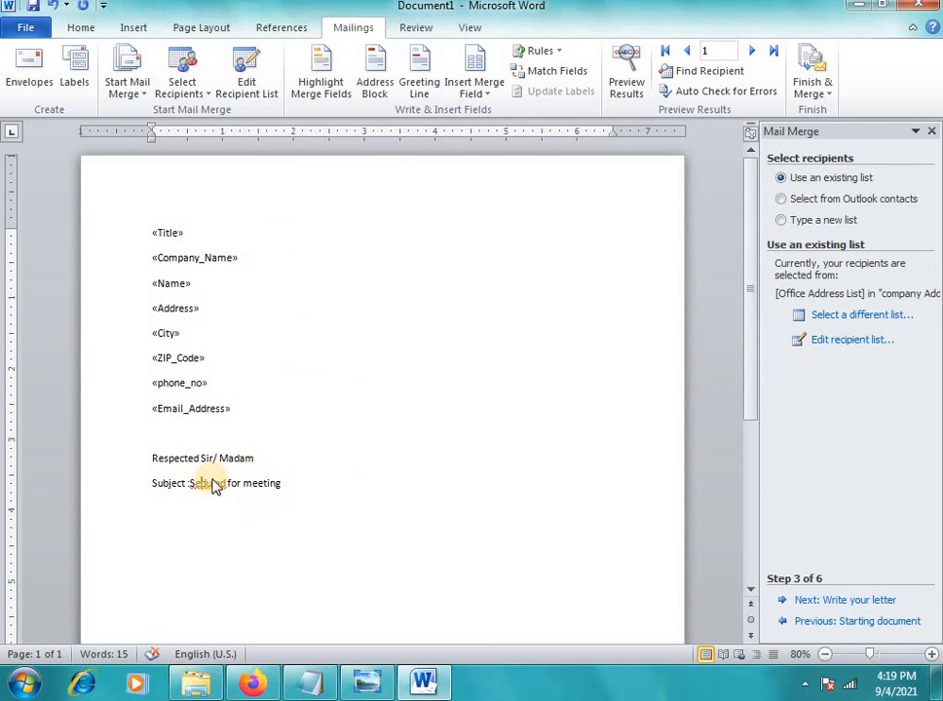
right_click(218, 487)
click(389, 346)
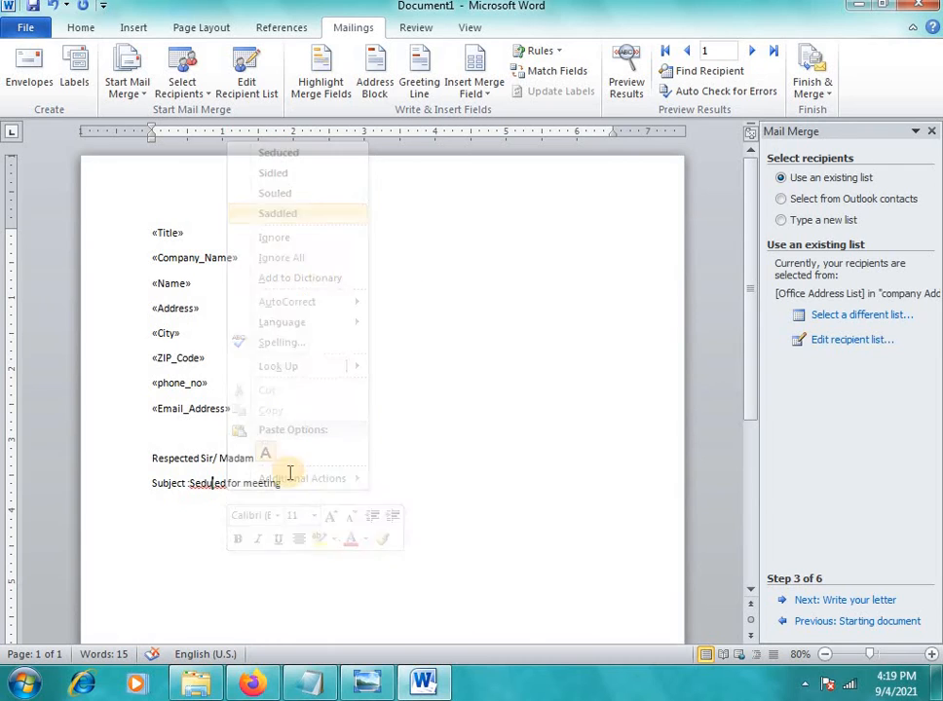
click(204, 483)
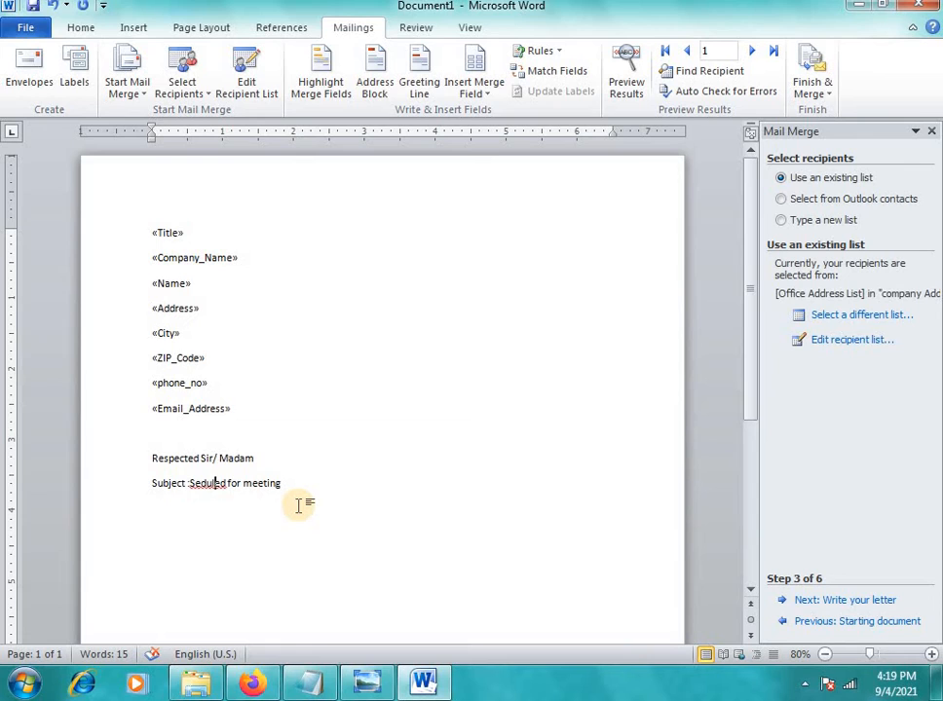
key(BackSpace)
key(BackSpace)
key(BackSpace)
key(BackSpace)
key(BackSpace)
key(BackSpace)
key(BackSpace)
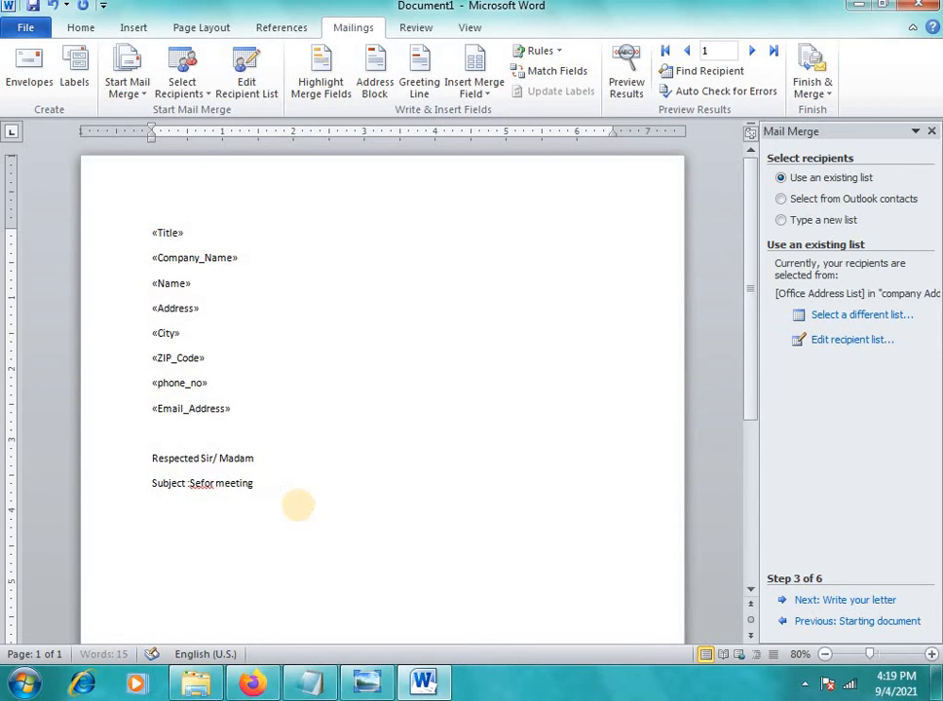
text(heduled)
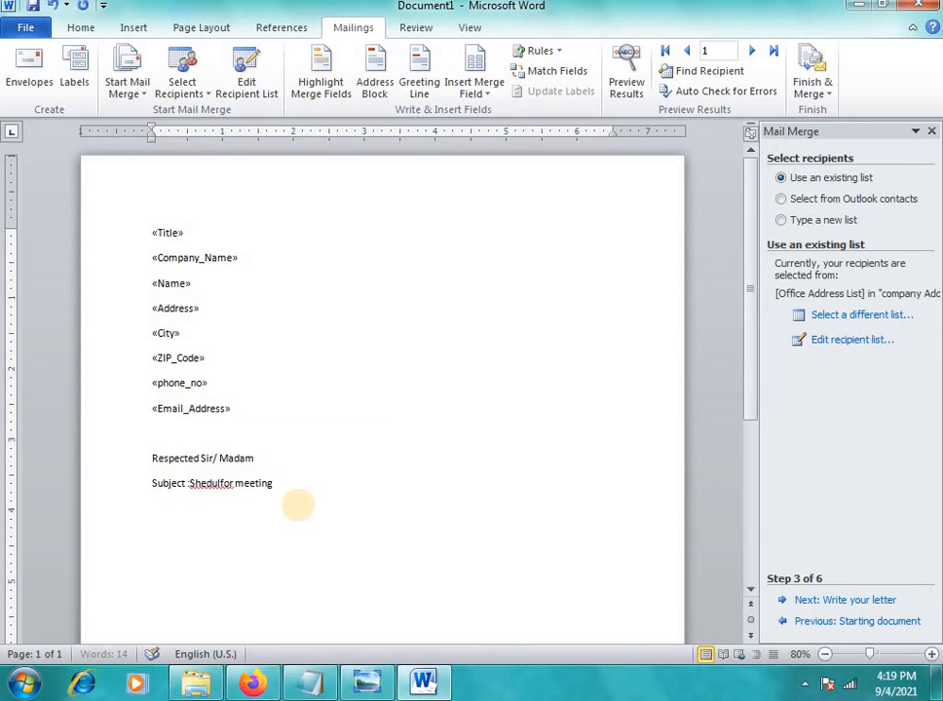
right_click(205, 483)
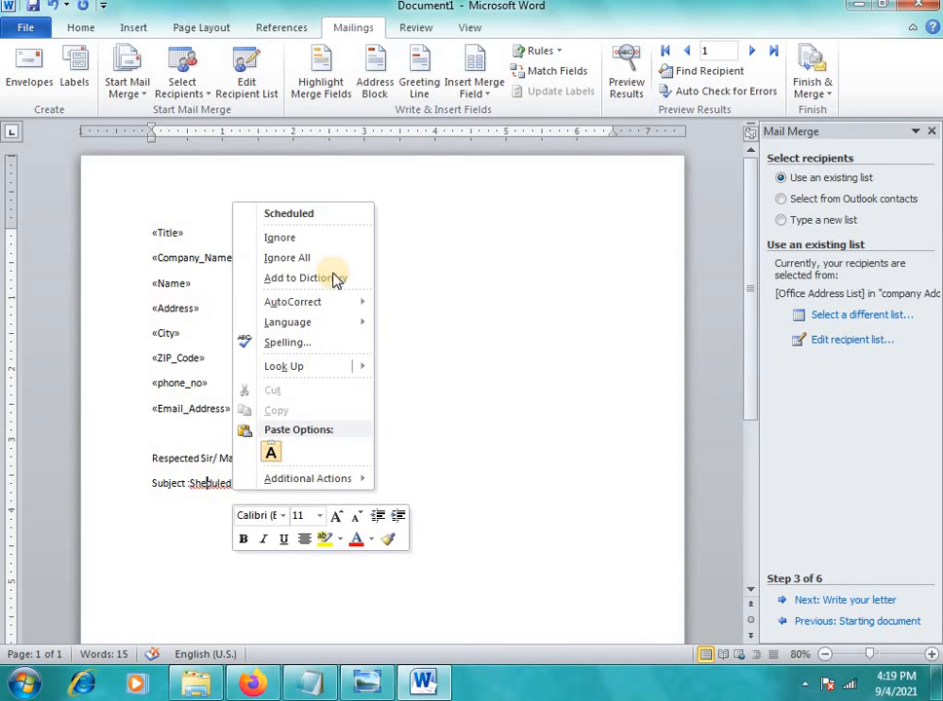
click(319, 214)
click(241, 483)
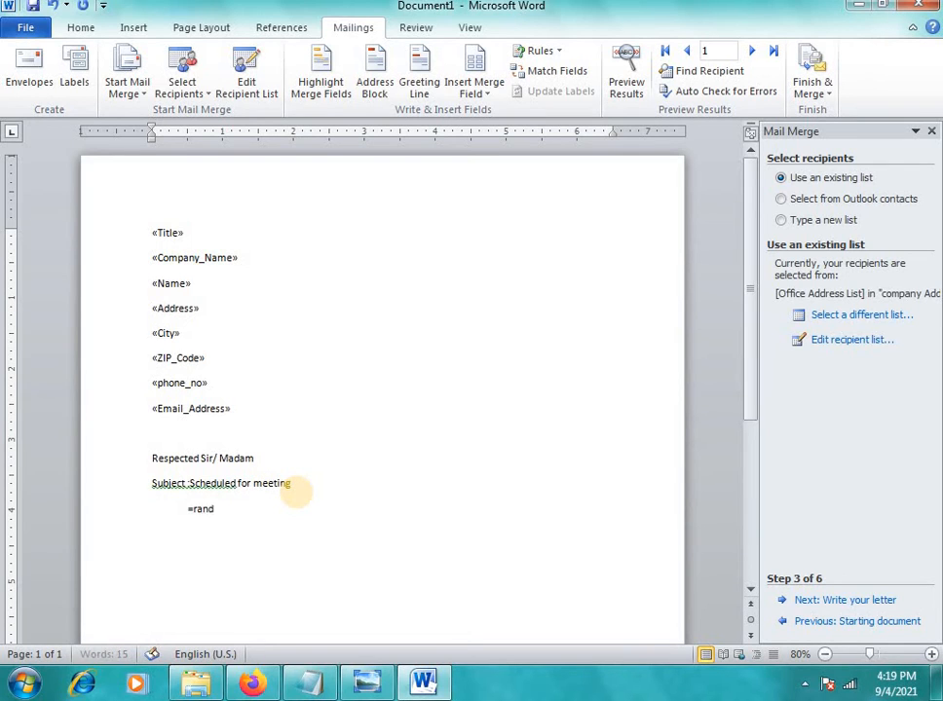
Generate the =rand(1) sample paragraph, indent its first line, and center the subject line
key(Return)
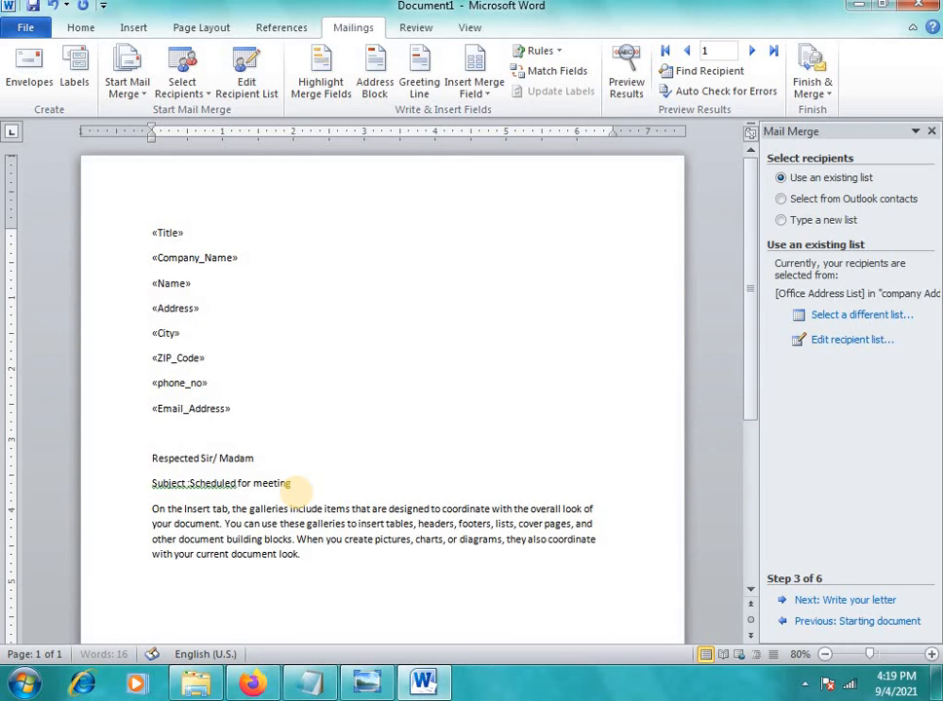
click(149, 509)
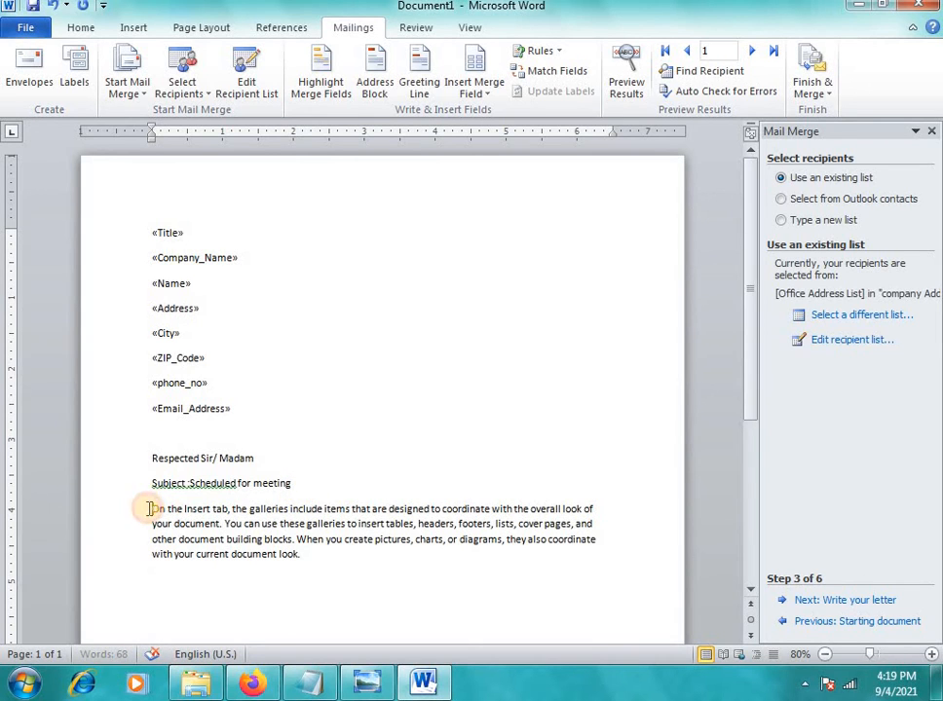
key(Tab)
click(168, 487)
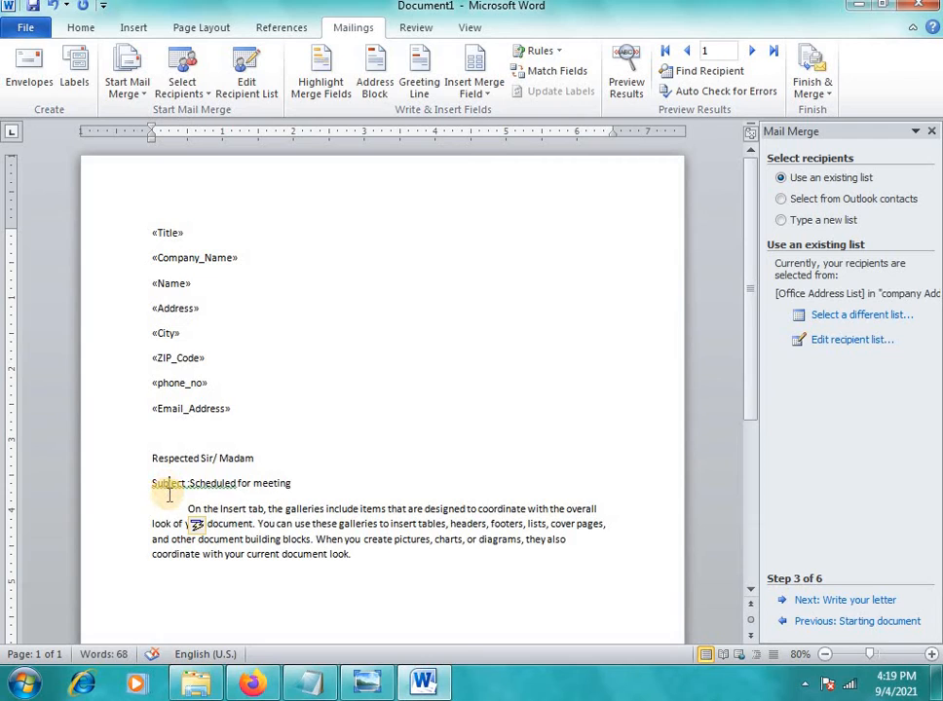
key(ctrl+e)
Add the 'Thanking you', 'Yours faithfully' and '(cadd nest BSG)' closing lines and select the letter
click(368, 561)
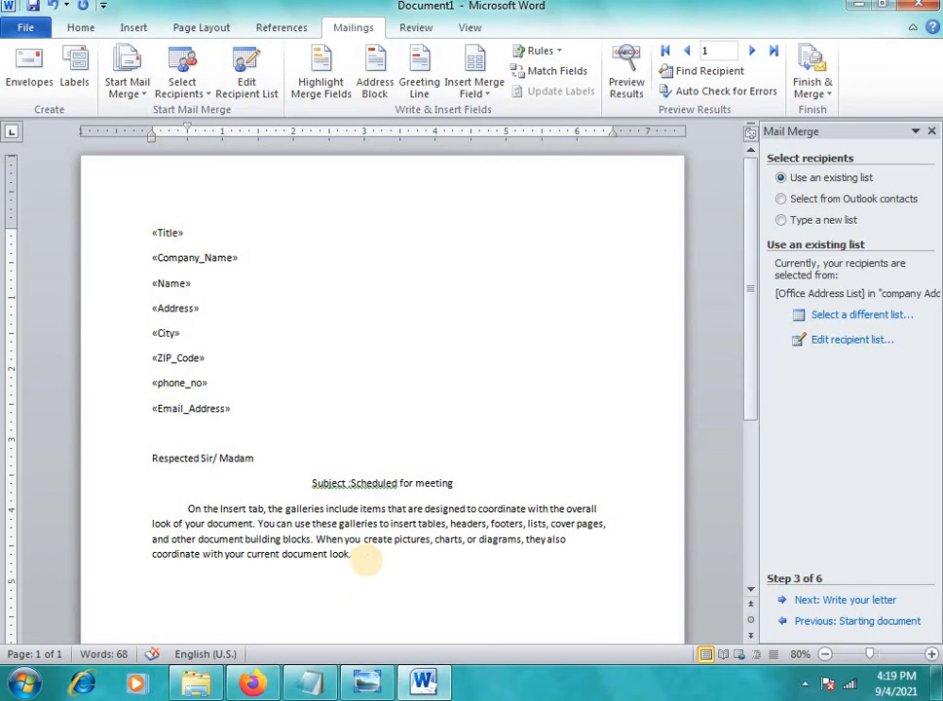
text(Thank i)
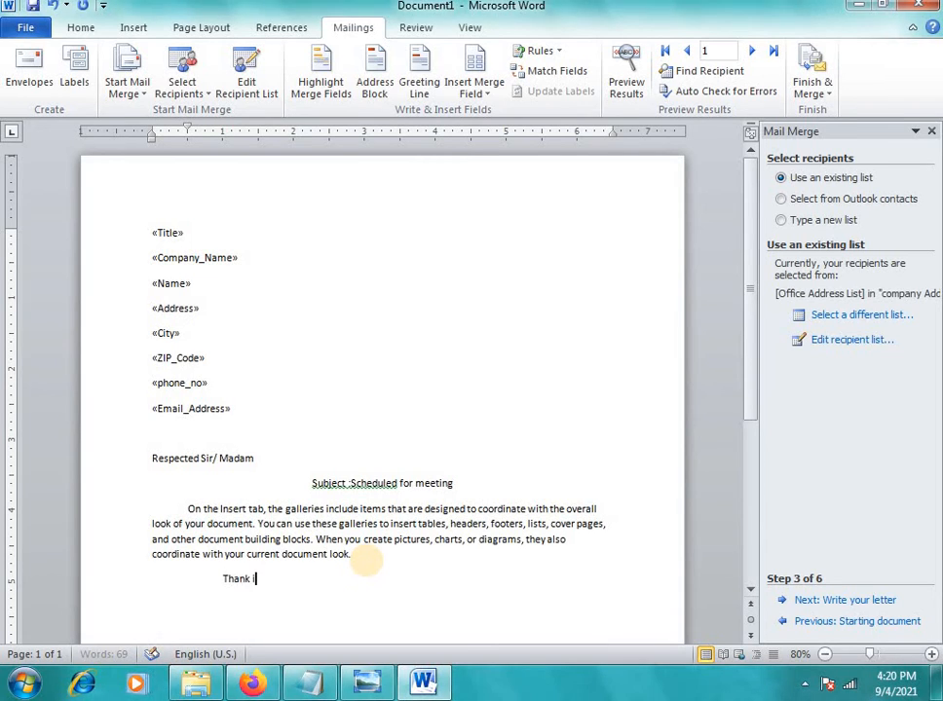
text(ing)
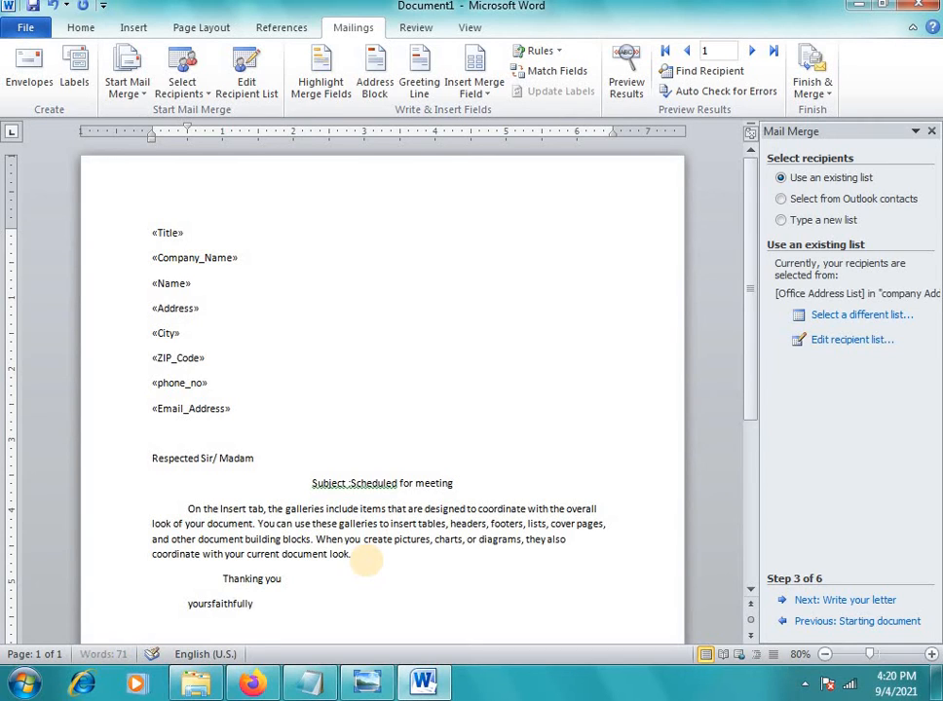
key(Return)
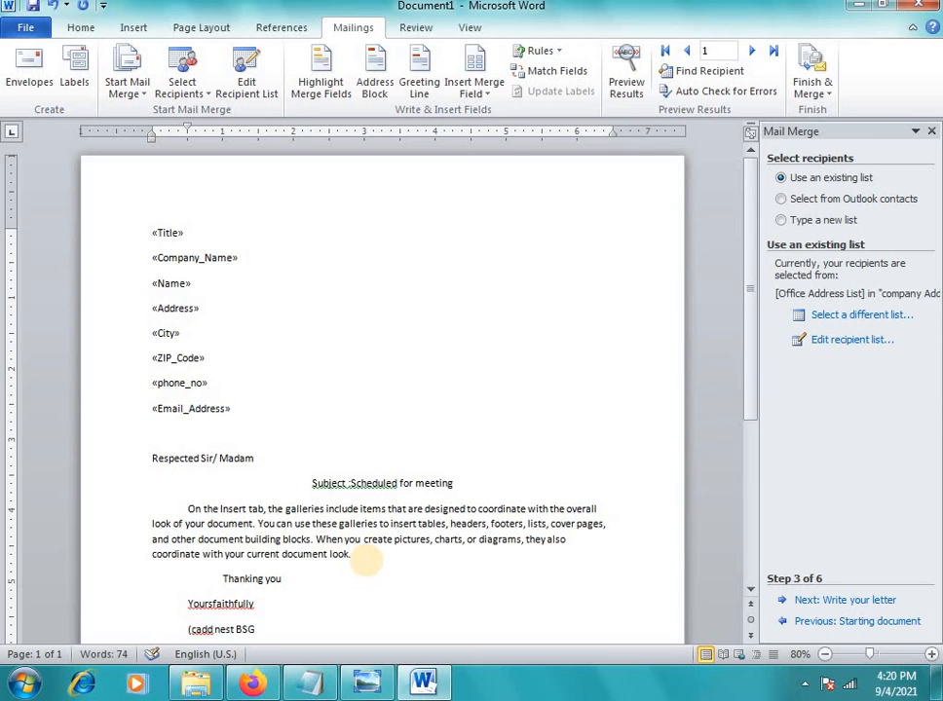
click(351, 613)
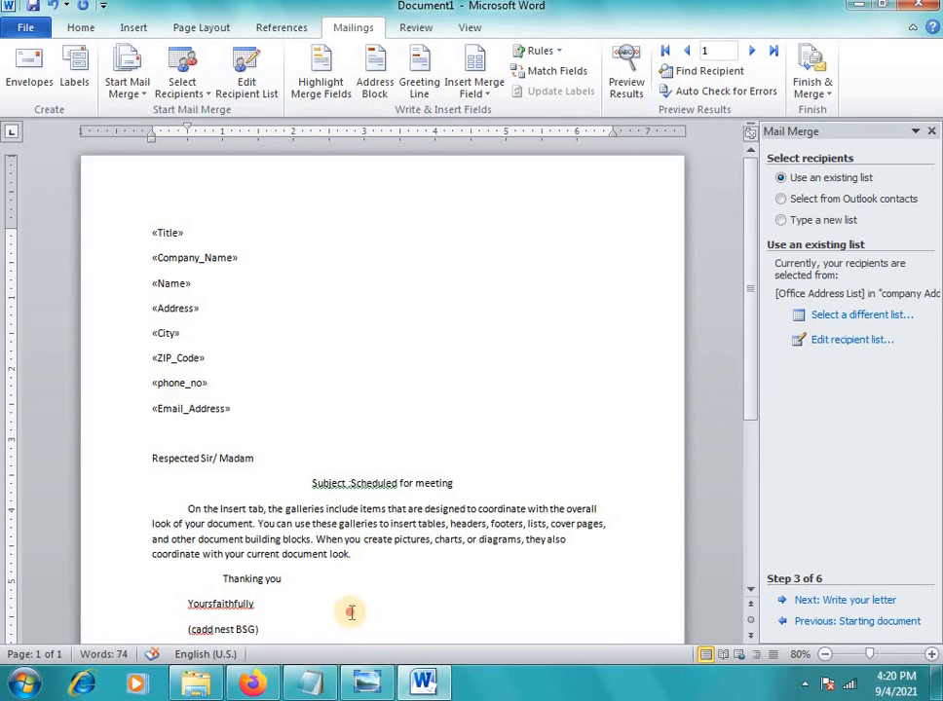
drag(154, 226, 427, 628)
Enlarge the letter's font, center «Title», and accept the subject spacing correction
key(ctrl+shift+period)
key(ctrl+shift+period)
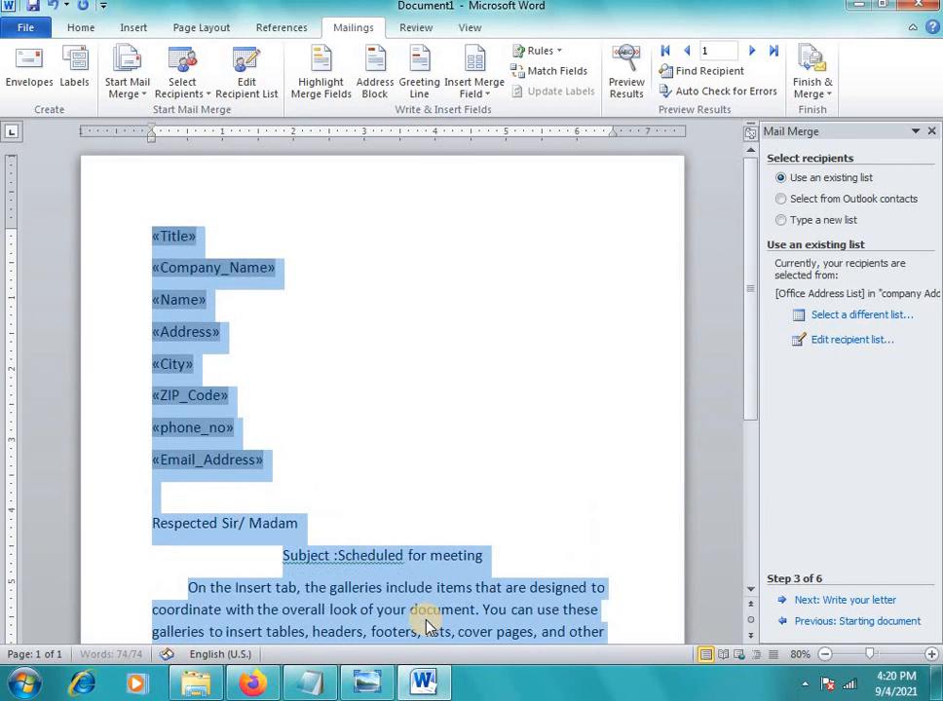
click(176, 236)
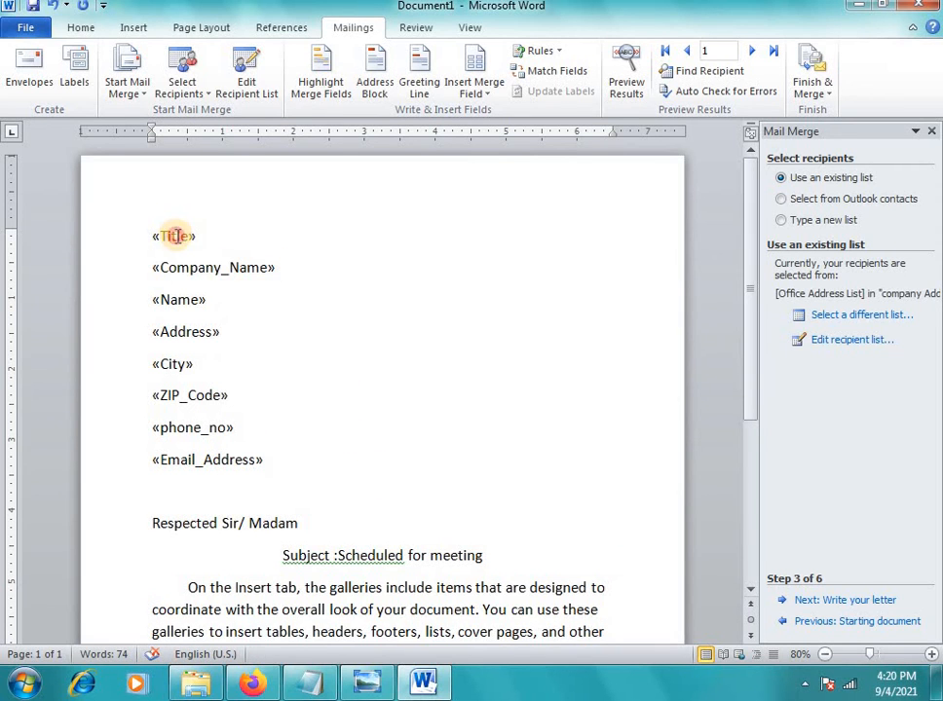
key(ctrl+e)
scroll(366, 400, down, 3)
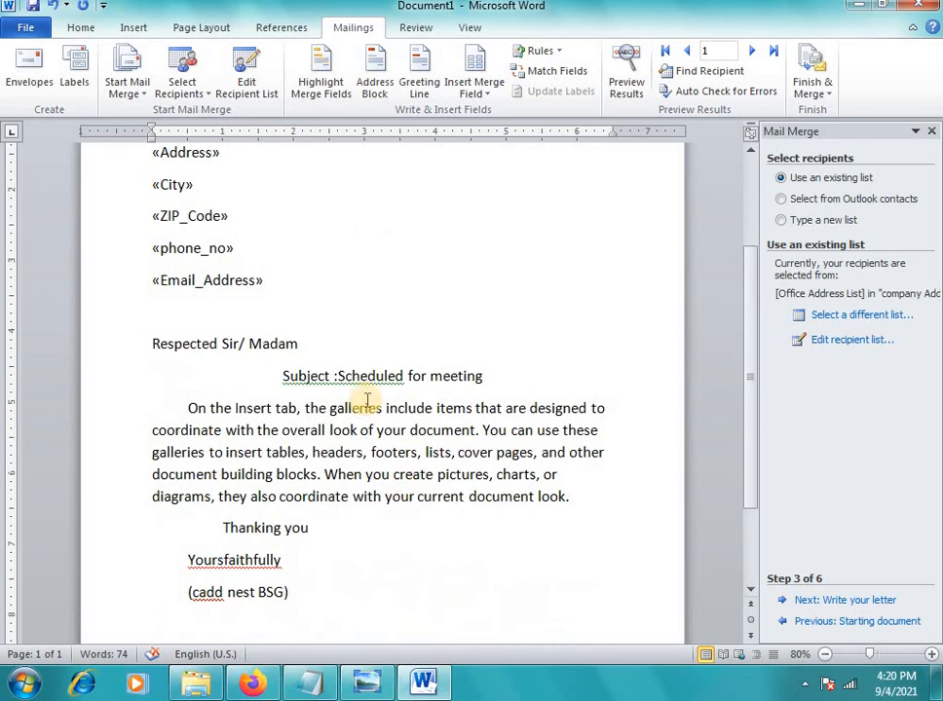
right_click(401, 382)
click(452, 396)
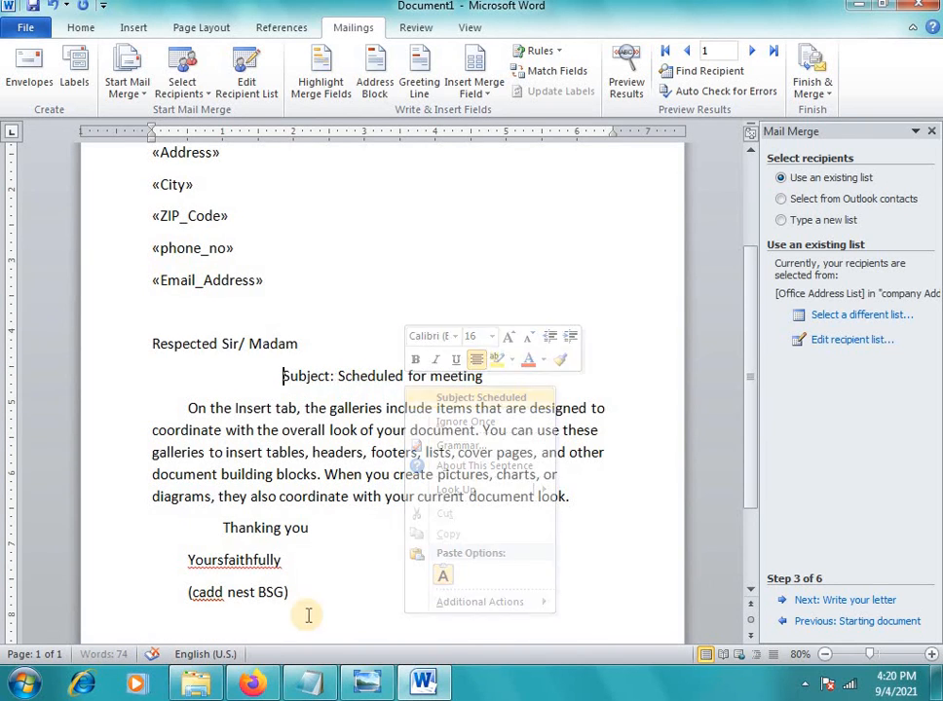
Indent the closing lines toward the right margin with a blank line above the signature
drag(182, 548, 339, 604)
click(183, 562)
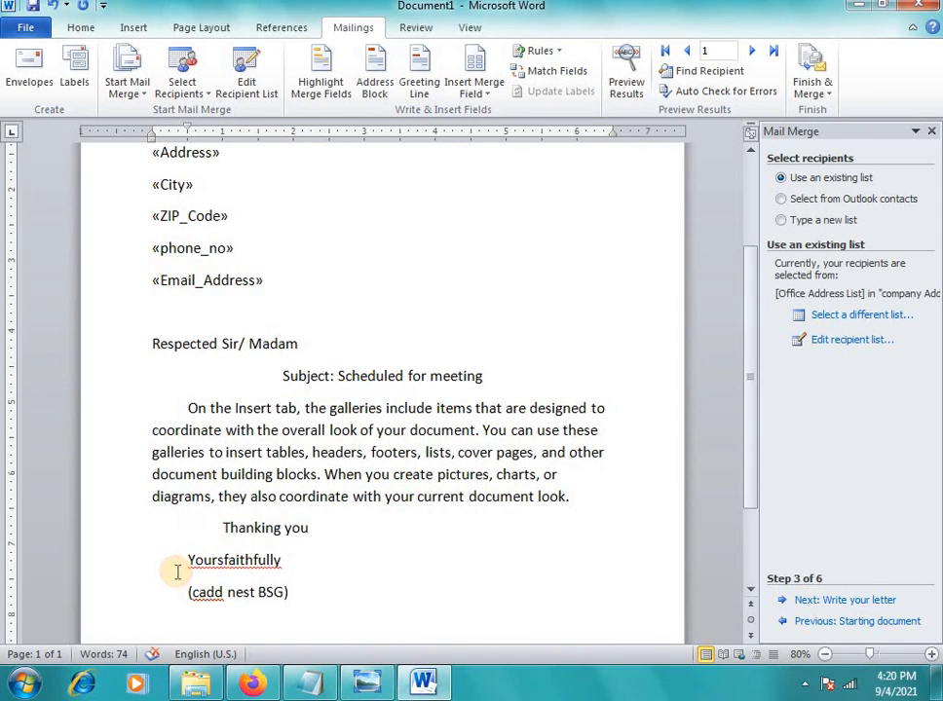
shift+click(290, 616)
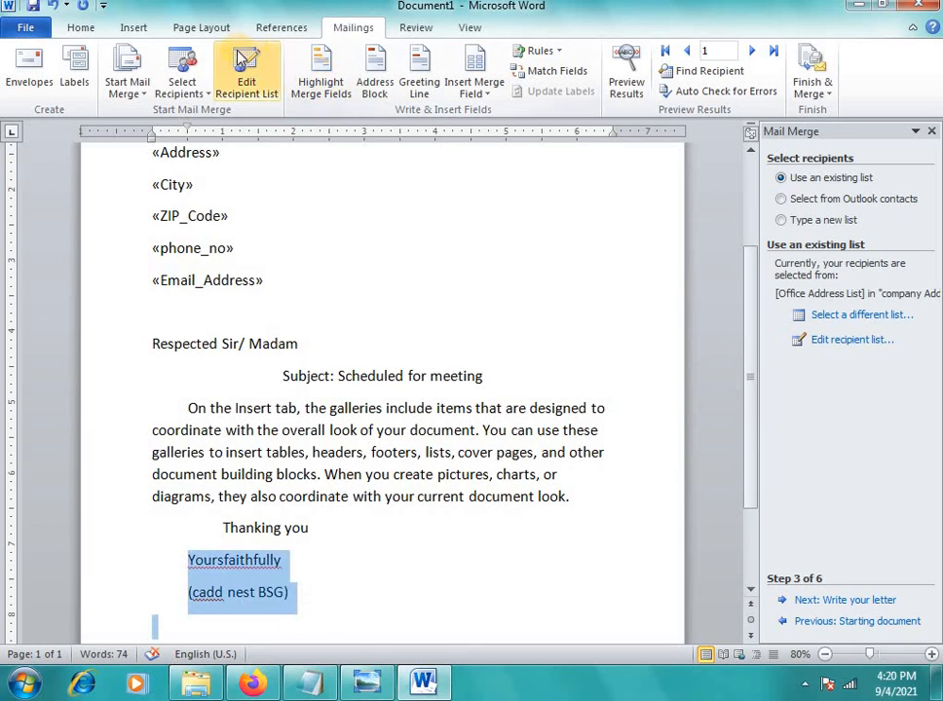
key(ctrl+e)
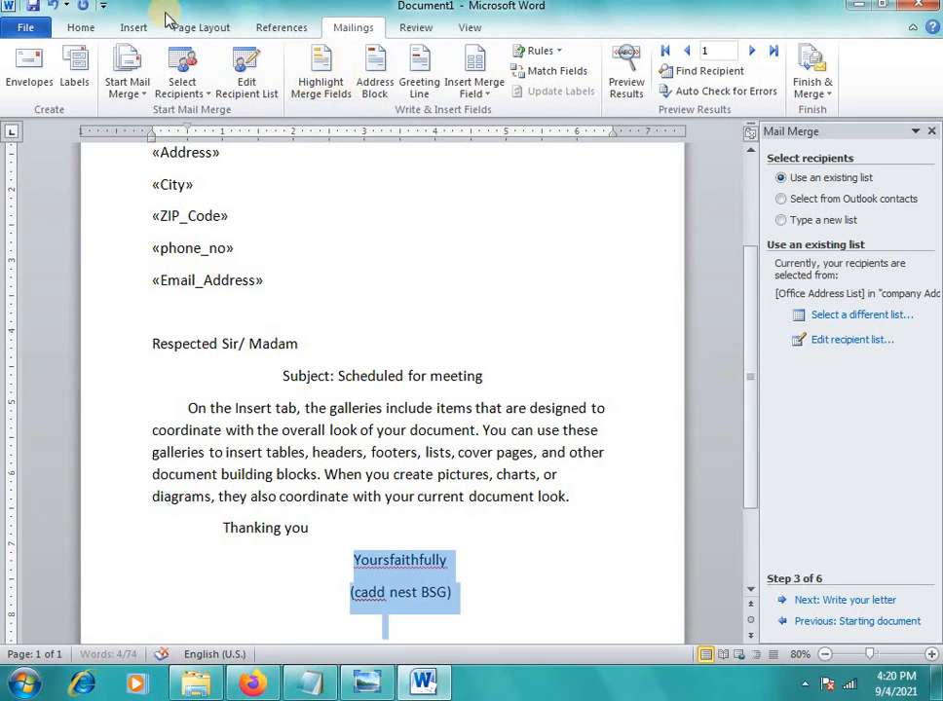
click(92, 31)
click(455, 61)
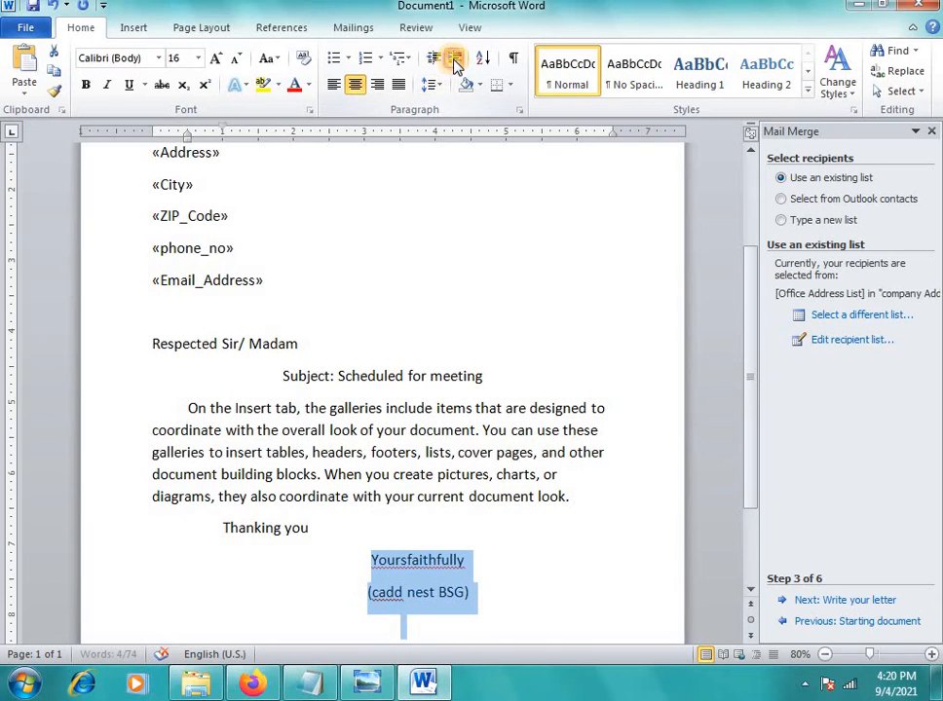
click(455, 60)
click(455, 60)
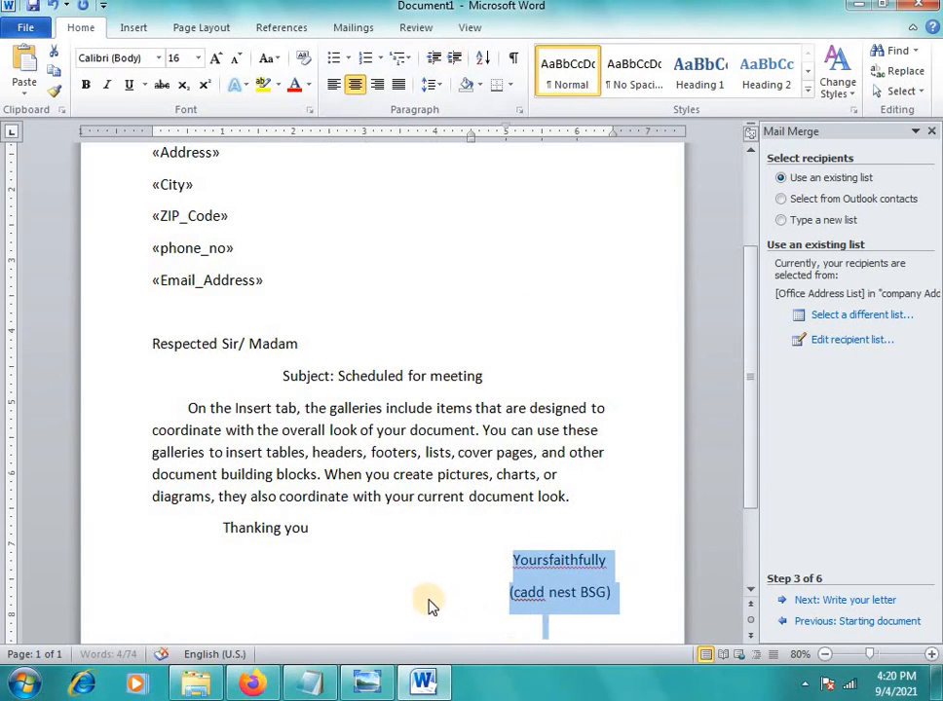
click(509, 596)
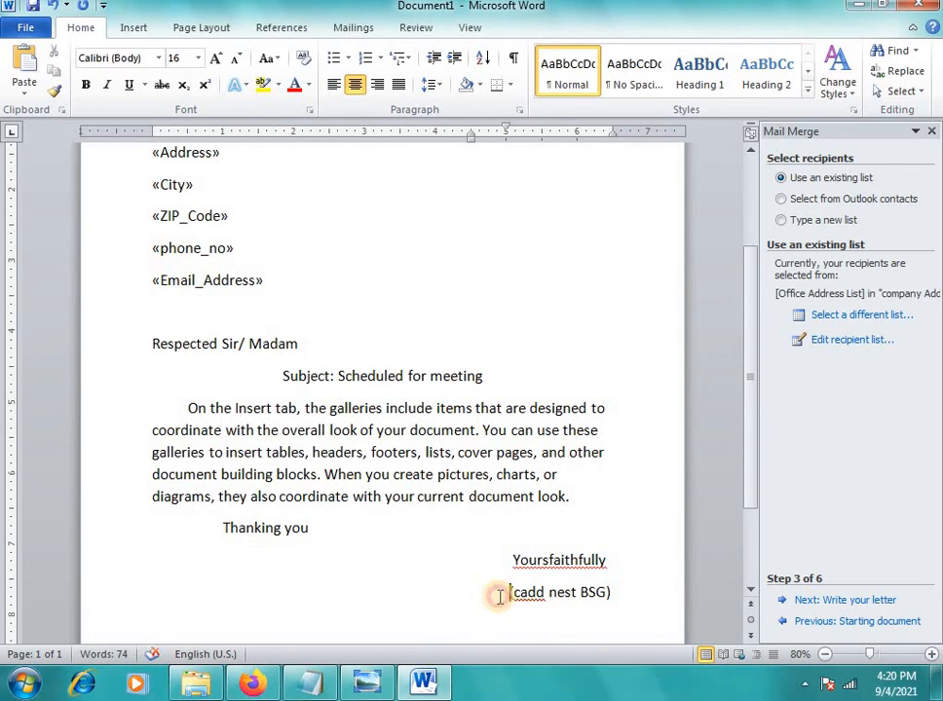
key(Return)
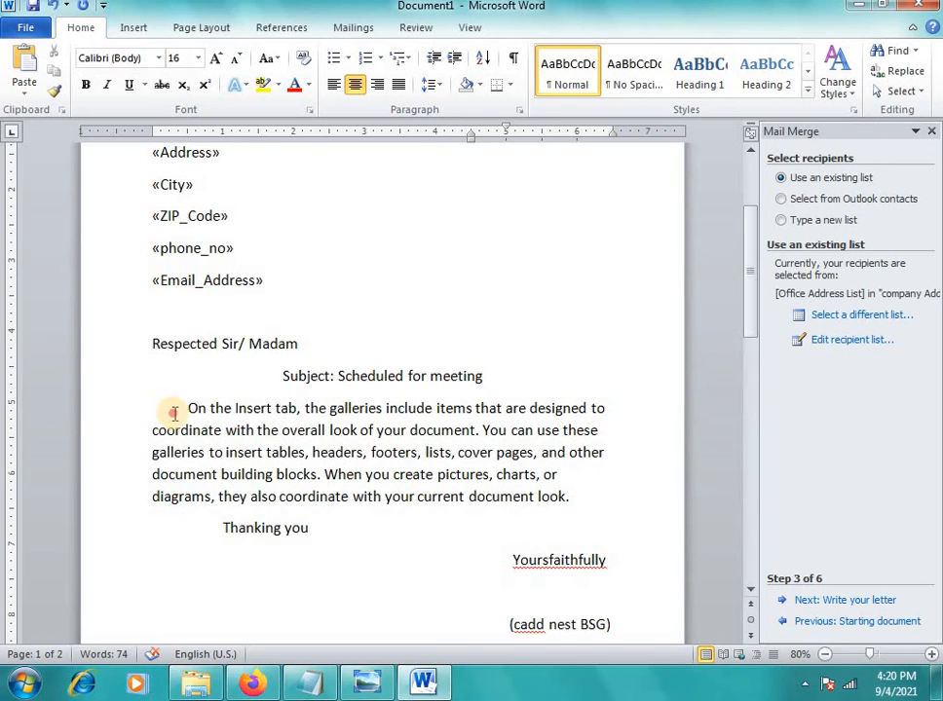
Justify the body paragraph with Ctrl+J and review the result
drag(177, 409, 577, 498)
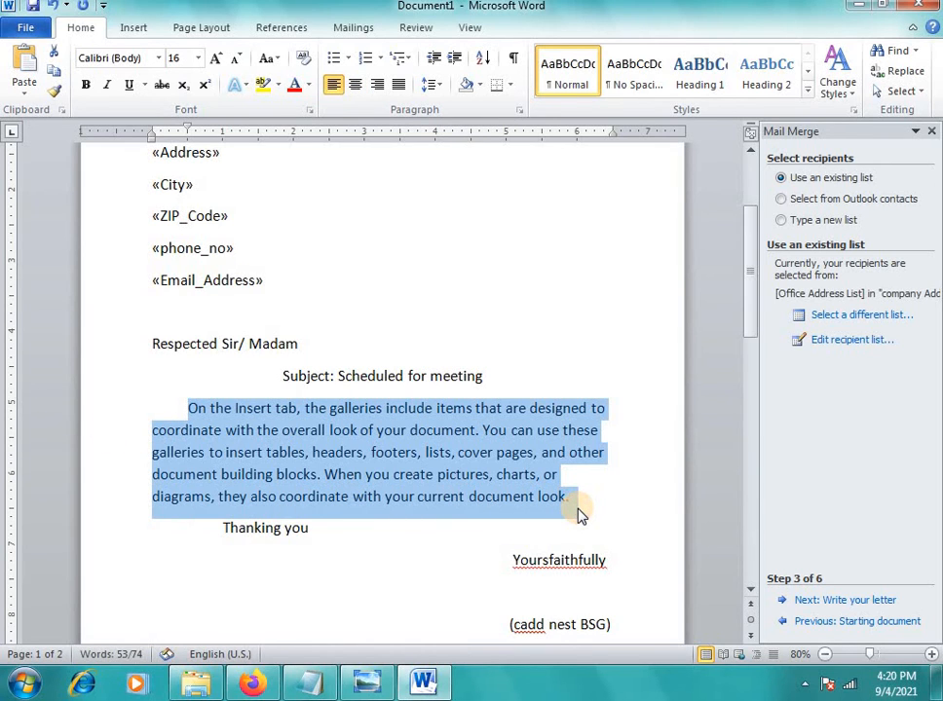
key(ctrl+j)
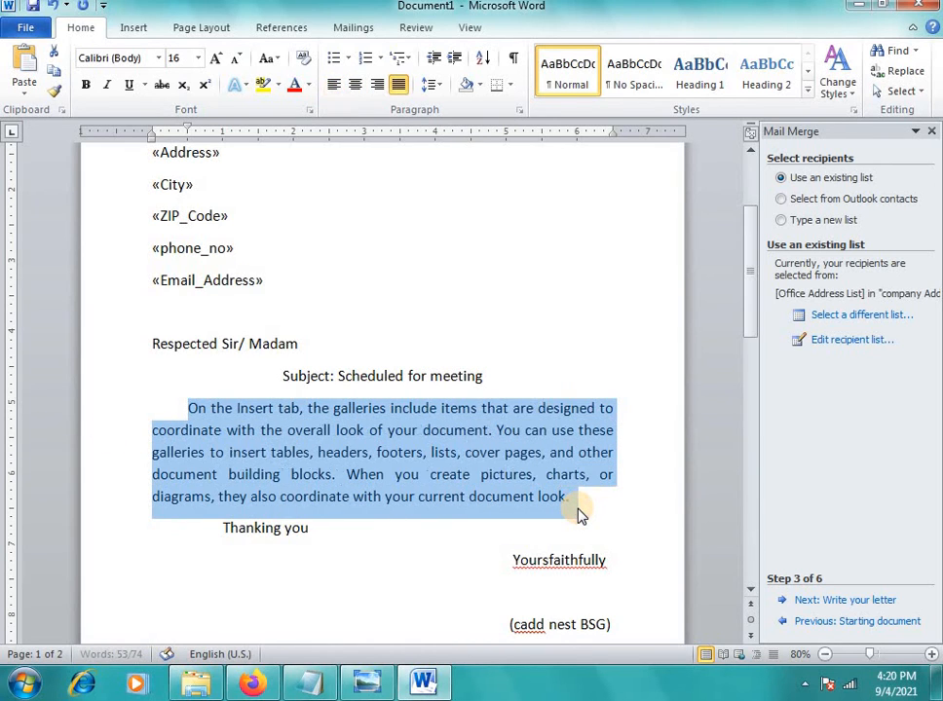
click(482, 332)
scroll(482, 332, down, 2)
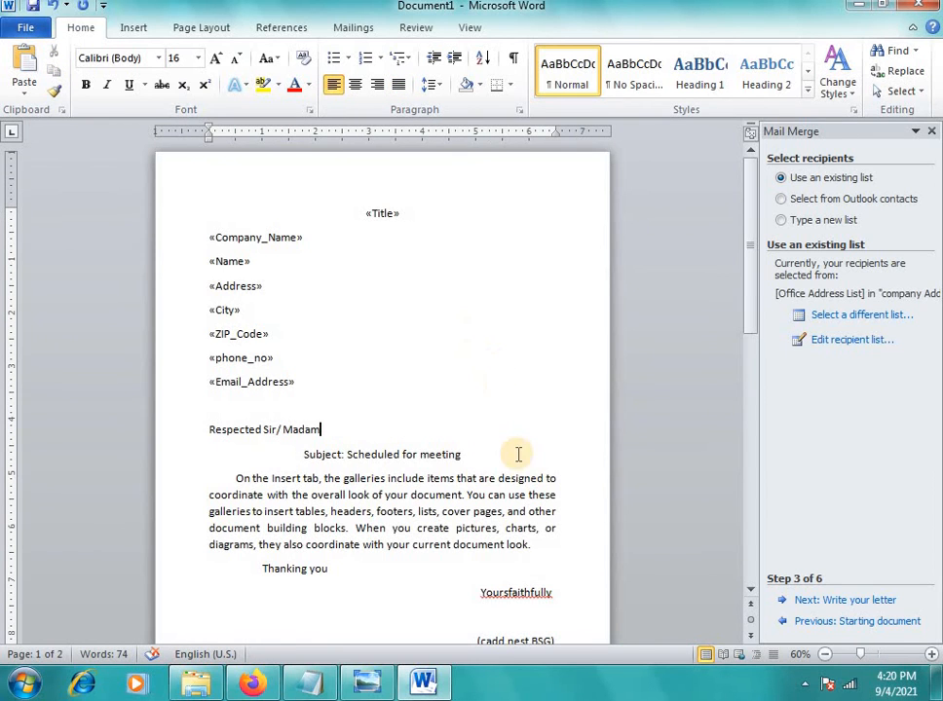
scroll(515, 453, down, 2)
scroll(483, 547, up, 2)
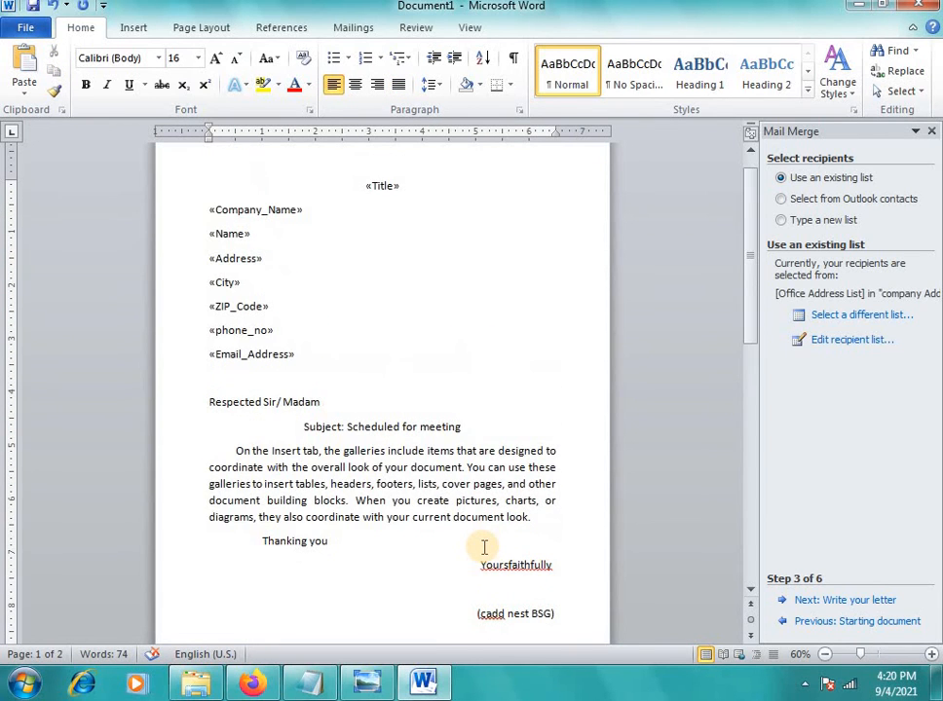
click(358, 31)
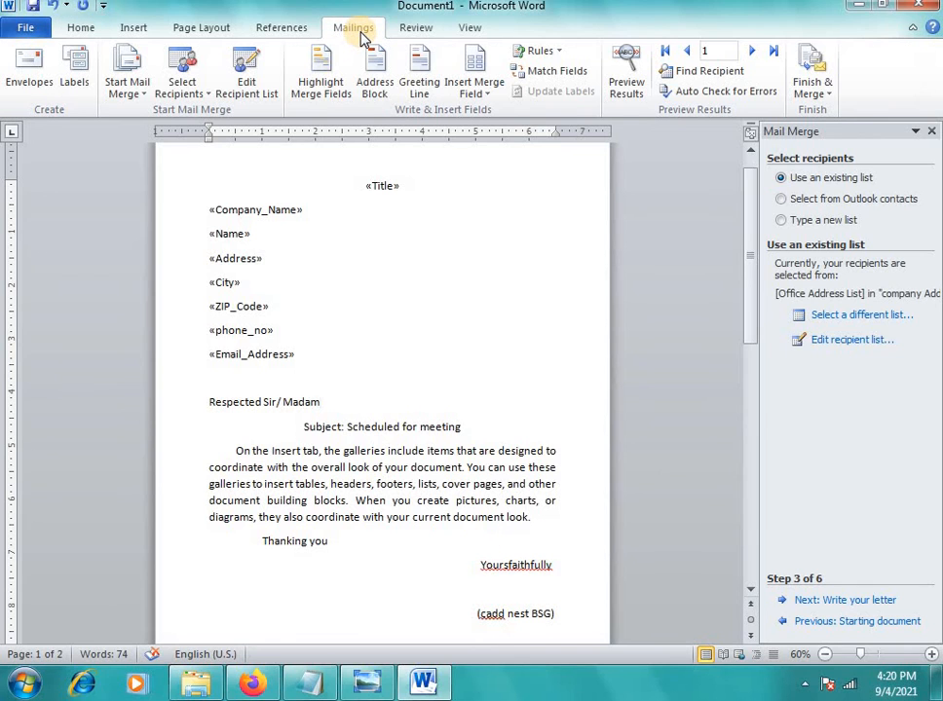
click(505, 468)
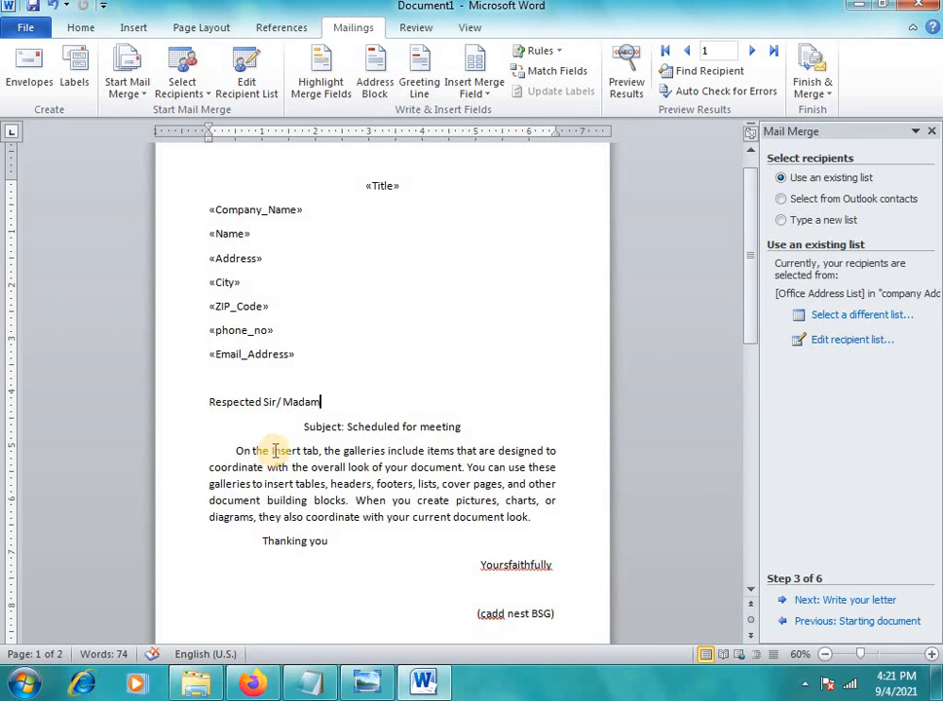
click(392, 328)
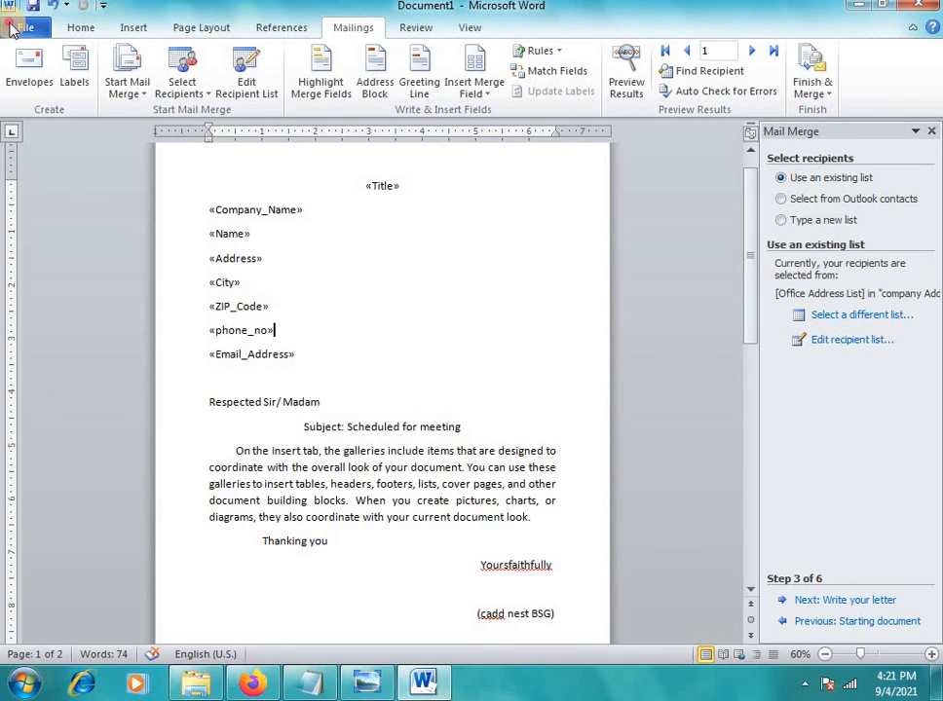
Save the letter as 'Main Meeting letter' inside Desktop > mailmerge
click(40, 31)
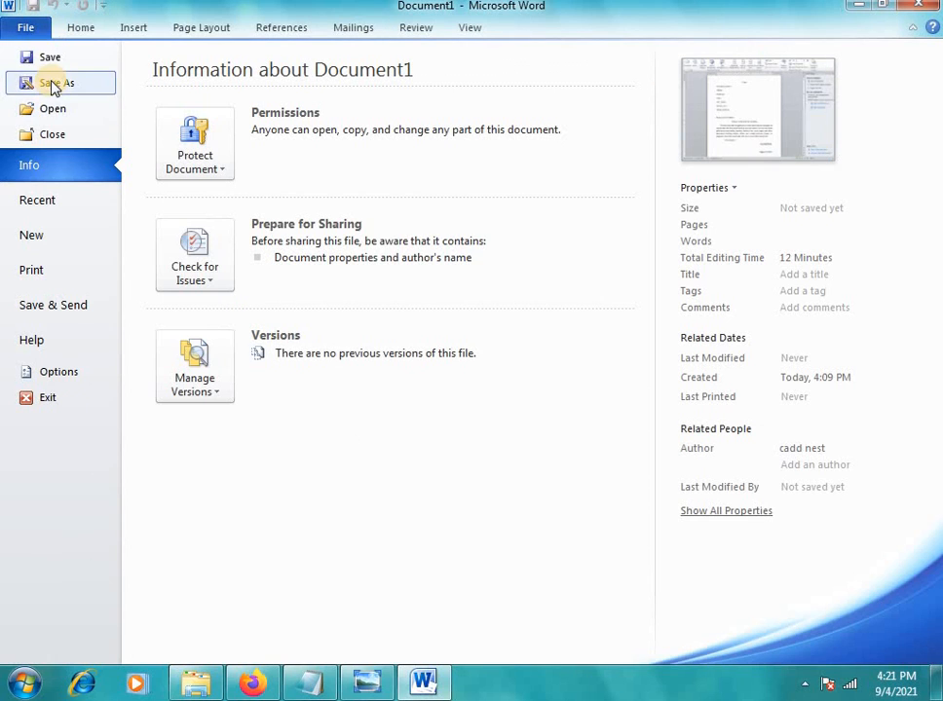
click(54, 58)
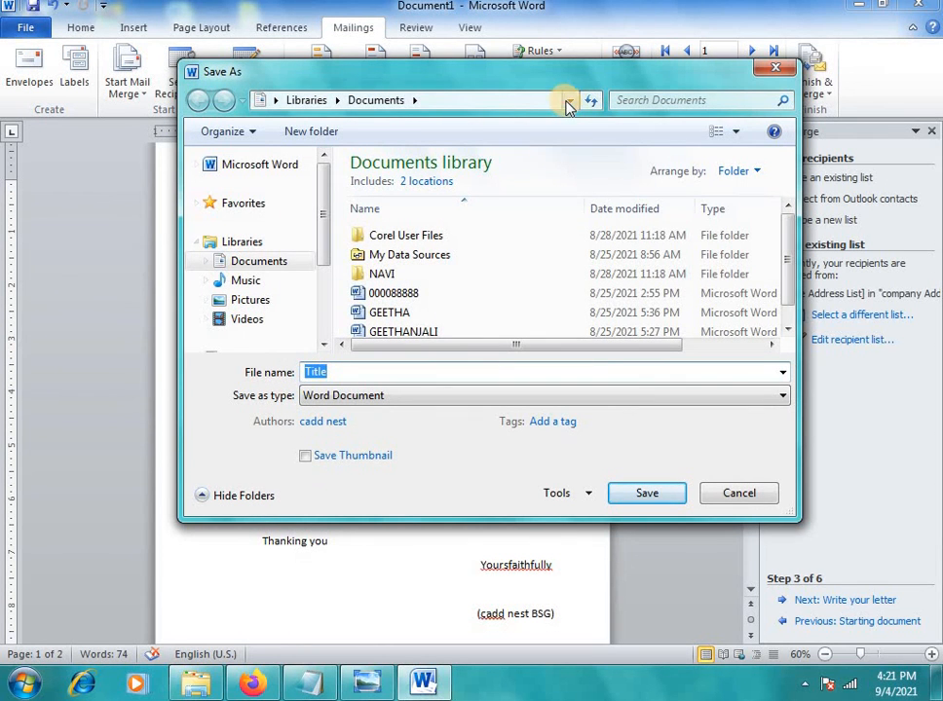
click(569, 102)
click(360, 120)
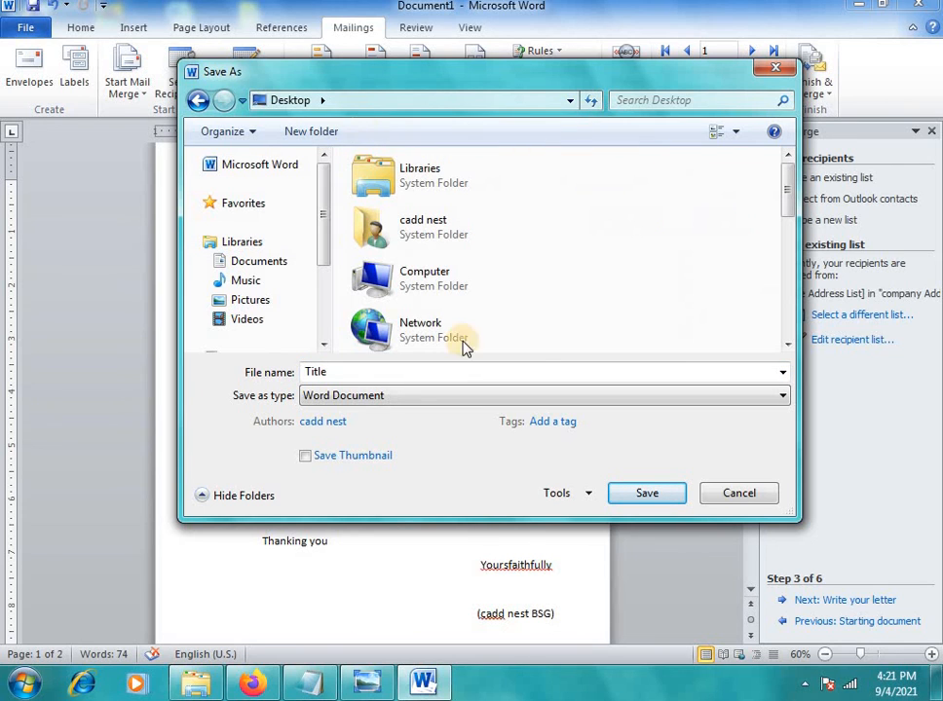
drag(790, 207, 794, 307)
double_click(395, 307)
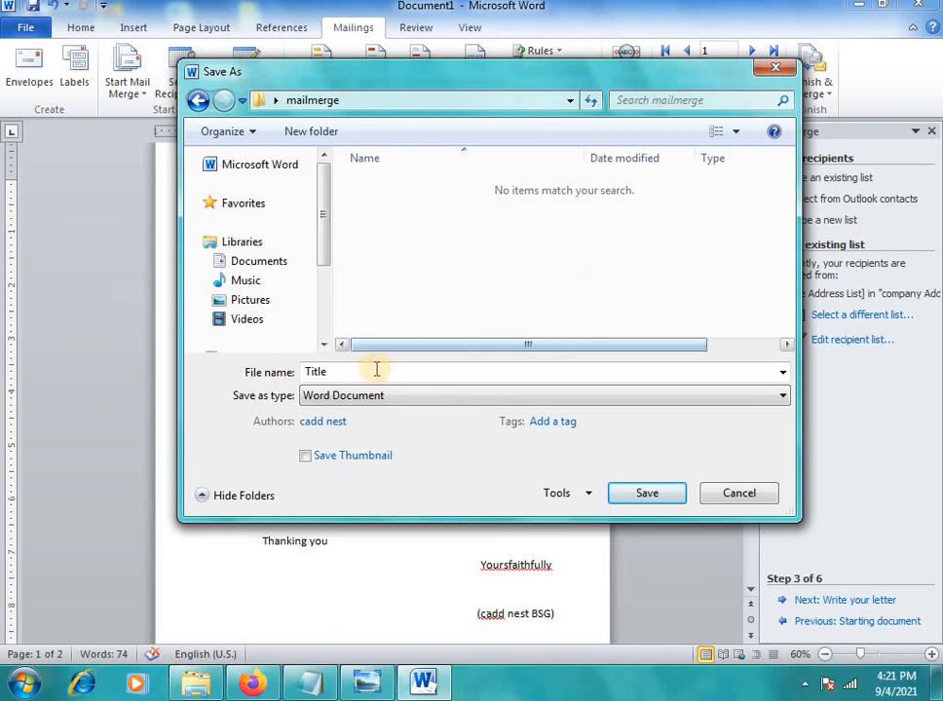
double_click(372, 372)
text(Mai)
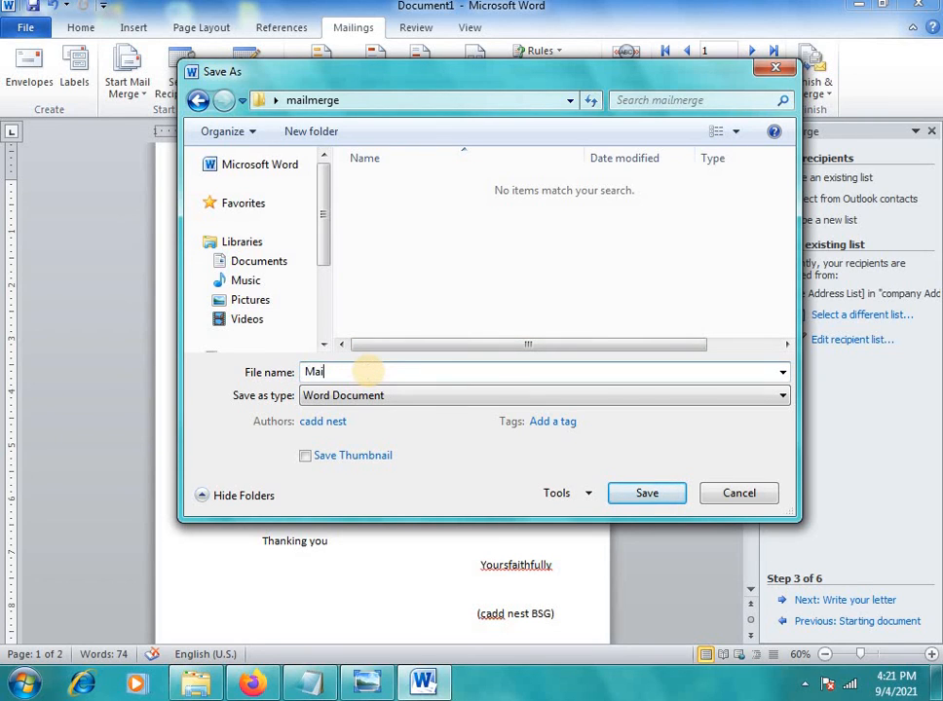
text(n of)
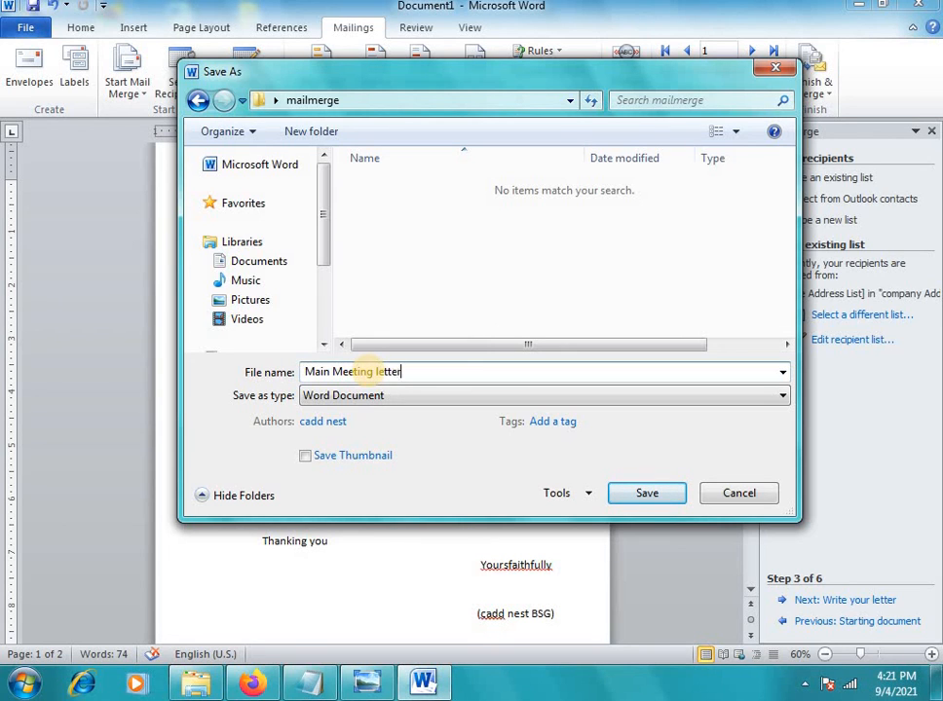
click(668, 489)
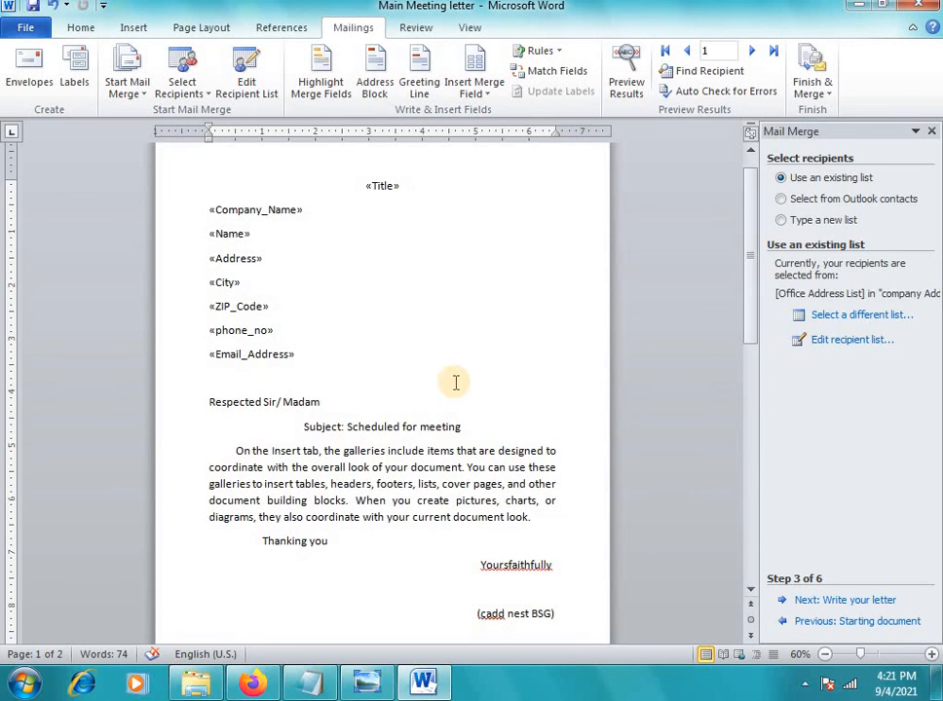
click(443, 379)
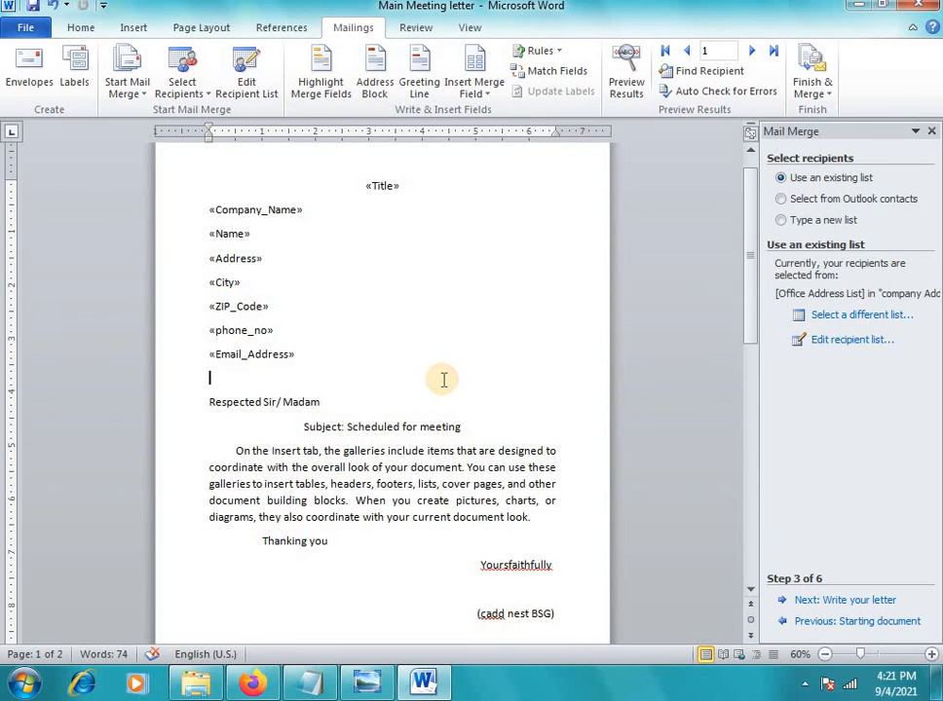
scroll(444, 379, up, 4)
scroll(443, 380, down, 2)
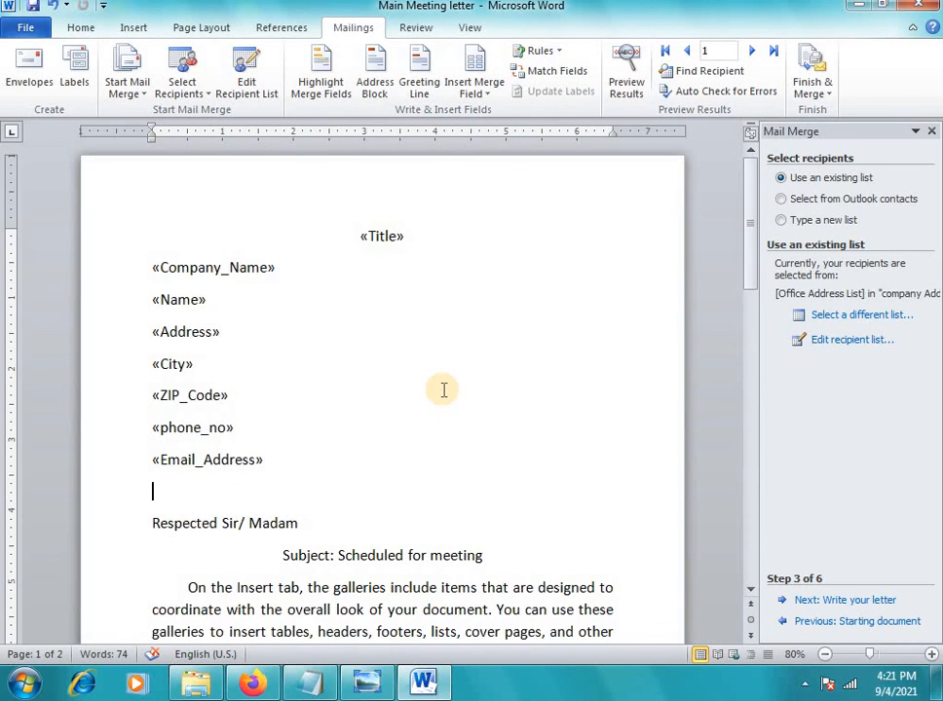